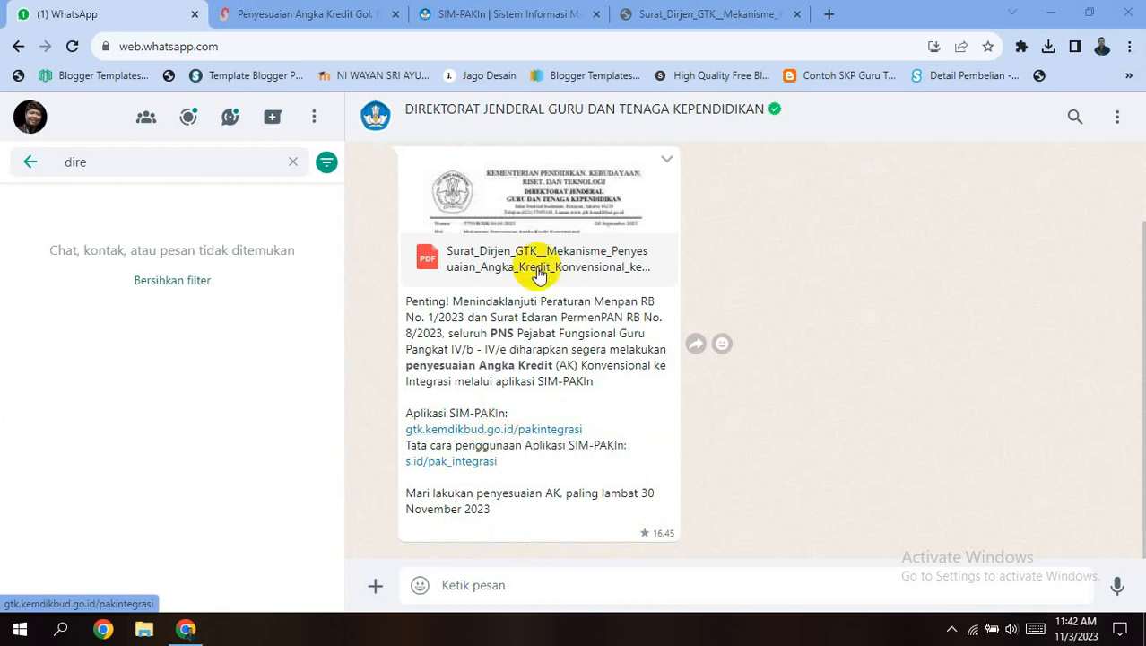
# Step: Open the s.id/pak_integrasi link from the WhatsApp message and open the Panduan Penggunaan SIM-PAKIn guide from that page
pyautogui.click(509, 11)
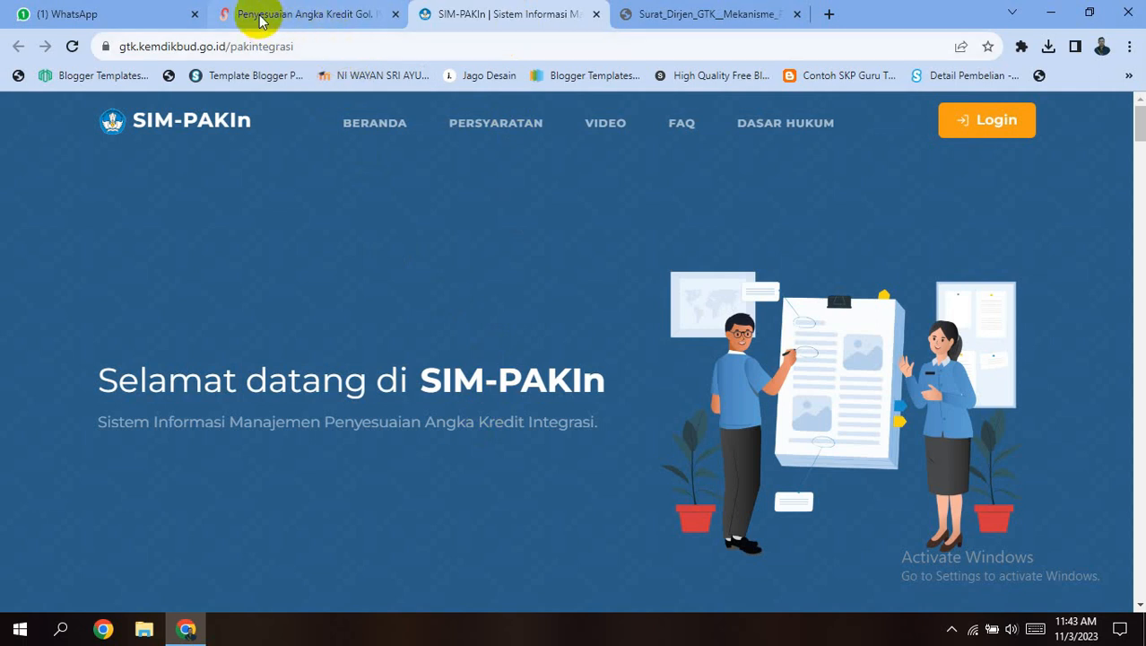
pyautogui.click(29, 11)
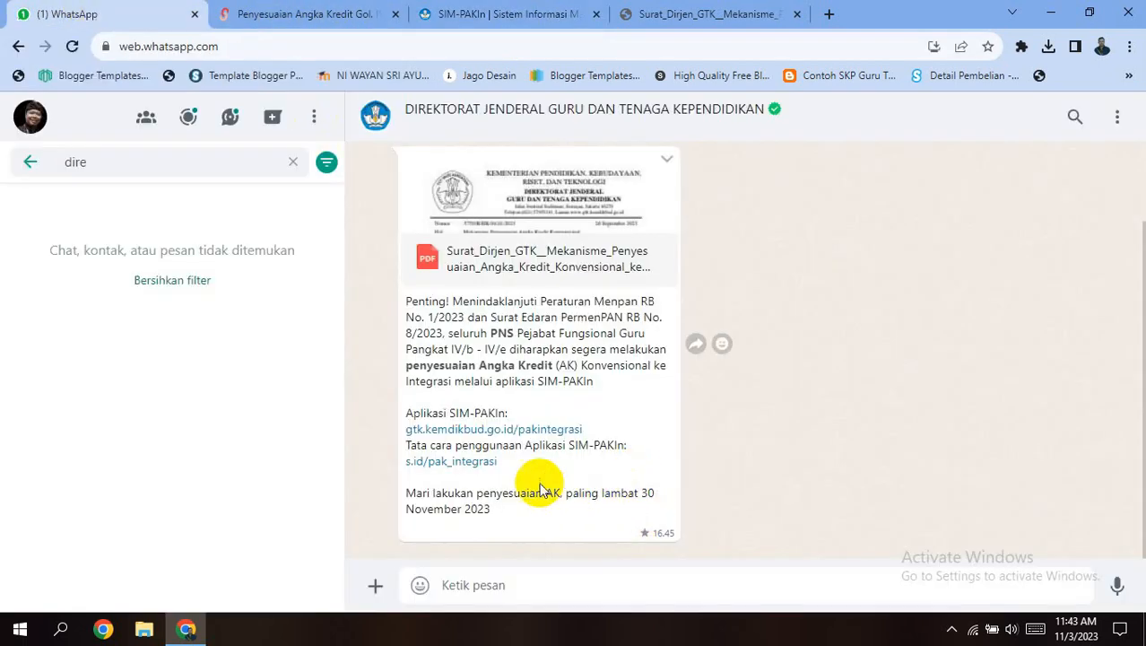
pyautogui.click(474, 461)
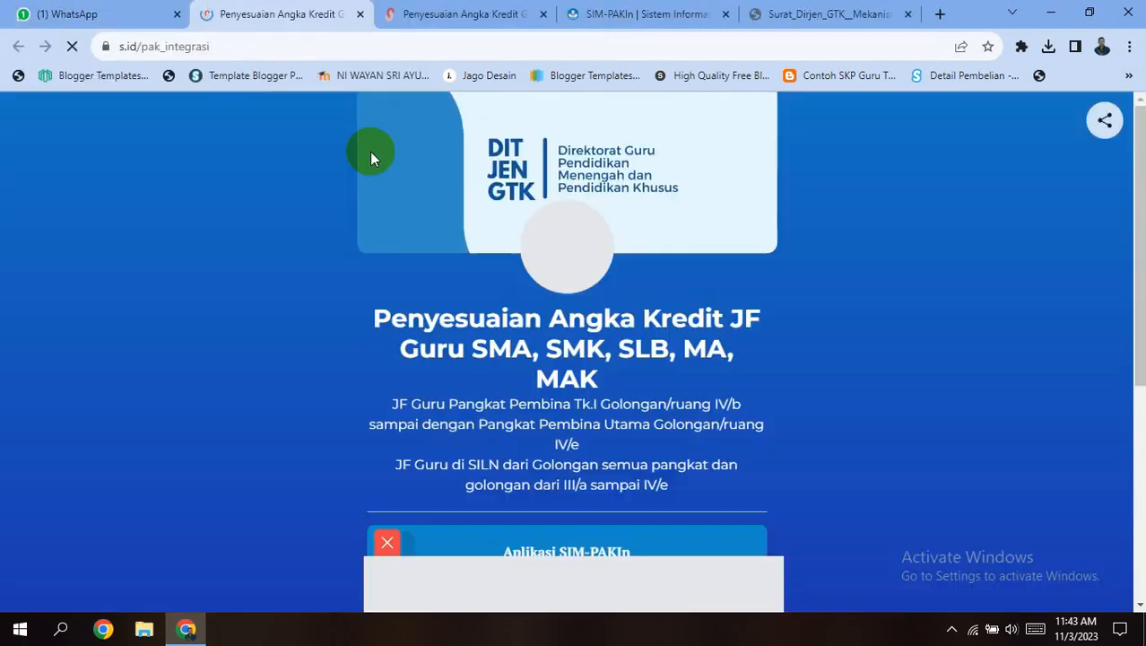
pyautogui.click(546, 15)
pyautogui.scroll(-3, 558, 426)
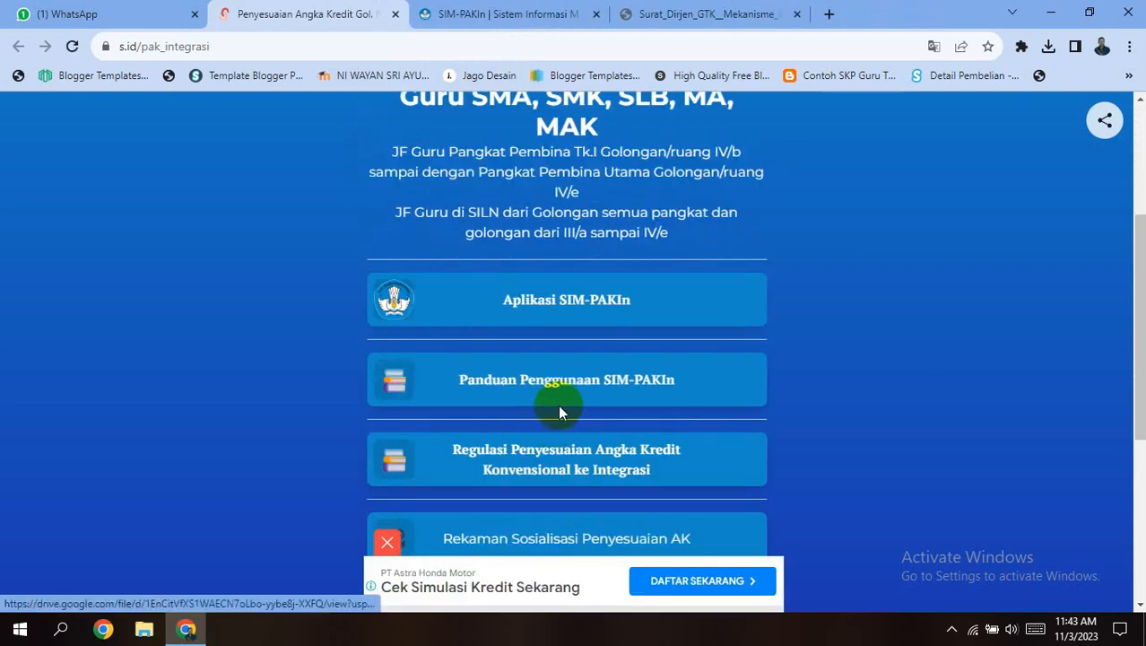
pyautogui.click(606, 387)
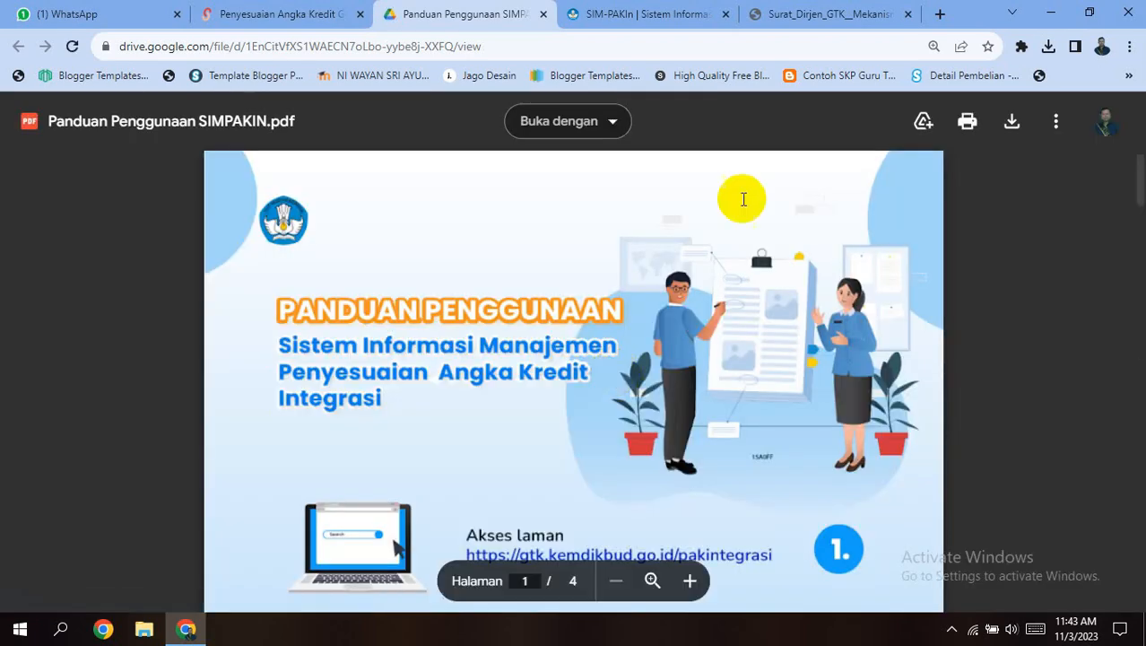
# Step: Read the numbered points of the Surat Dirjen GTK letter on adjusting Angka Kredit from Konvensional to Integrasi
pyautogui.click(813, 14)
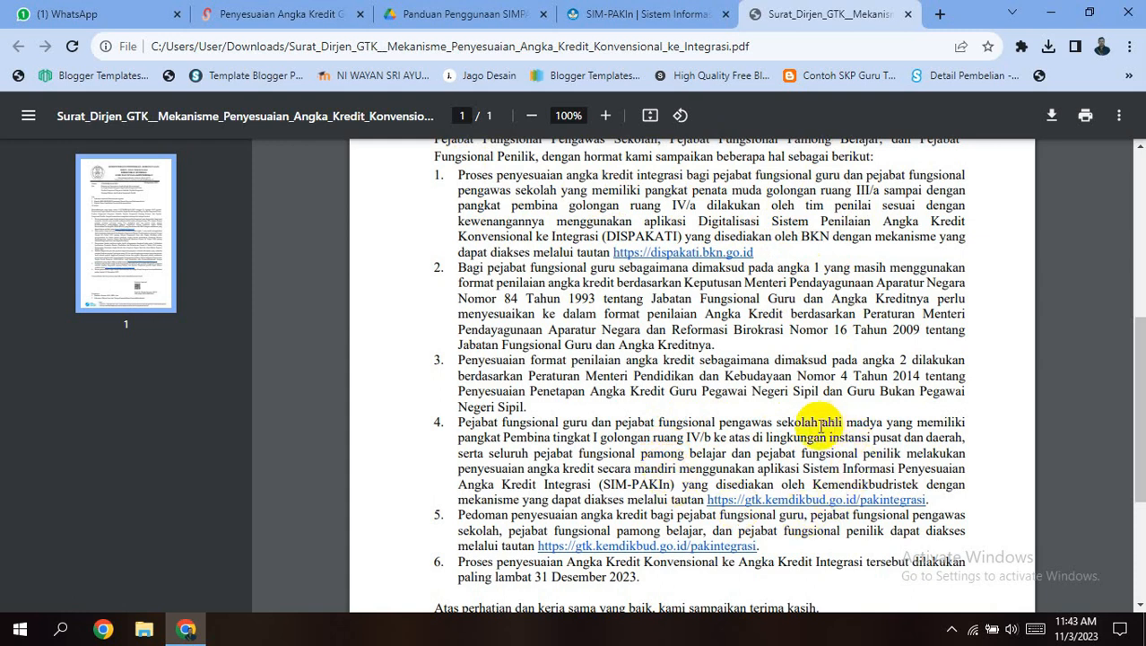
pyautogui.scroll(-1, 812, 433)
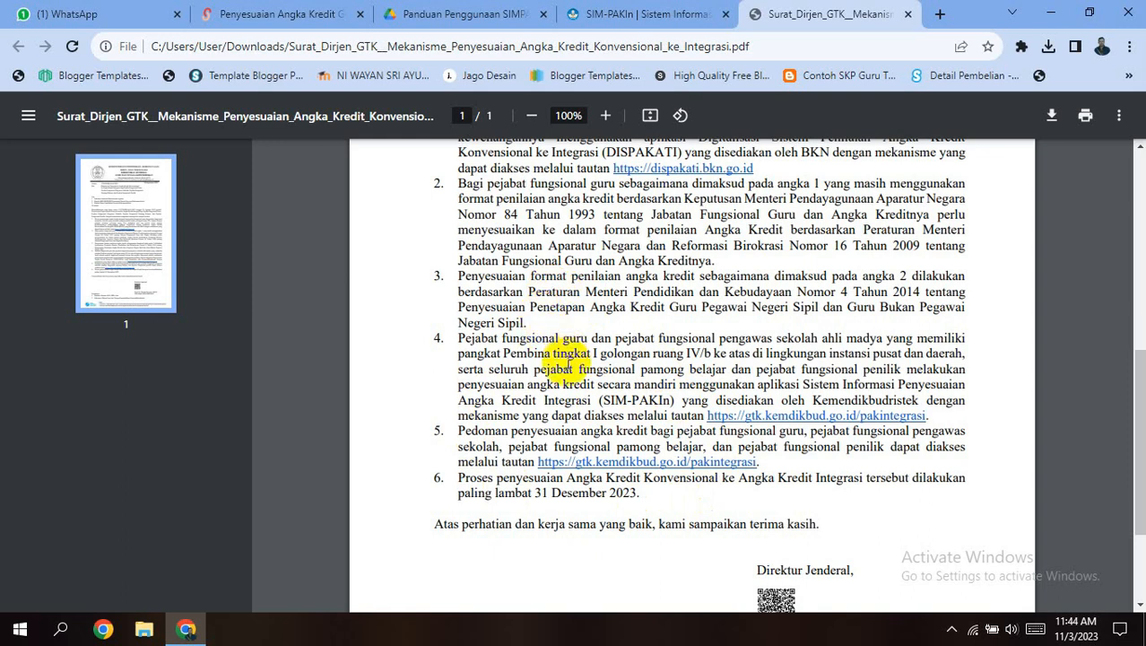
pyautogui.scroll(1, 567, 363)
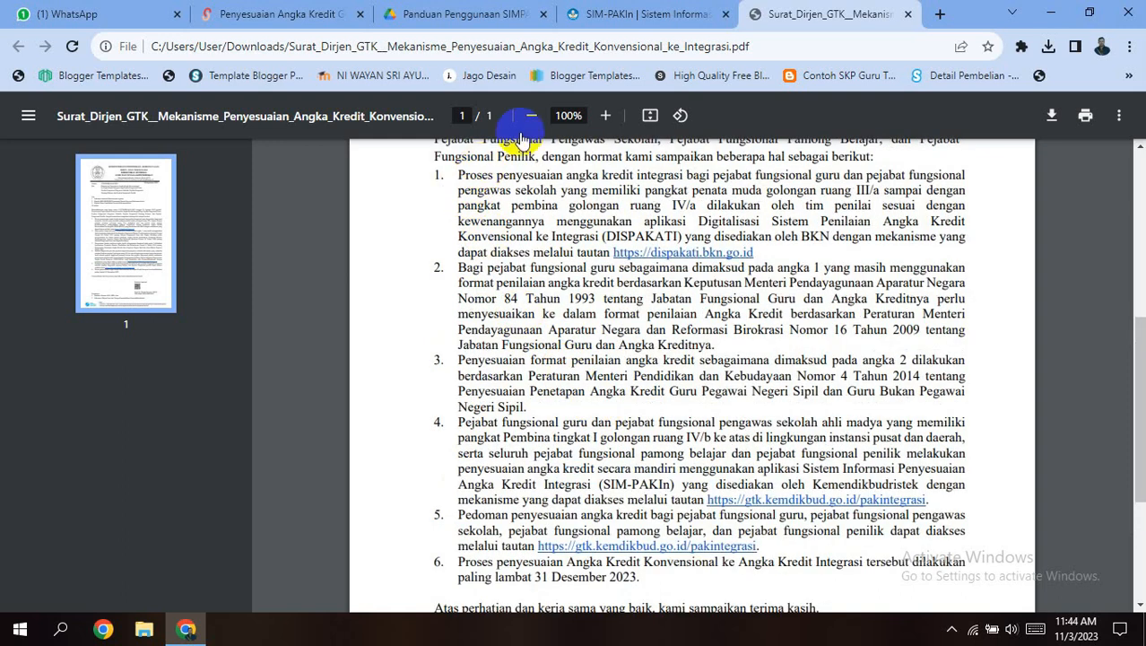
# Step: Return to the Panduan Penggunaan SIMPAKIN guide, close WhatsApp, and read instructions 1 and 2
pyautogui.click(433, 12)
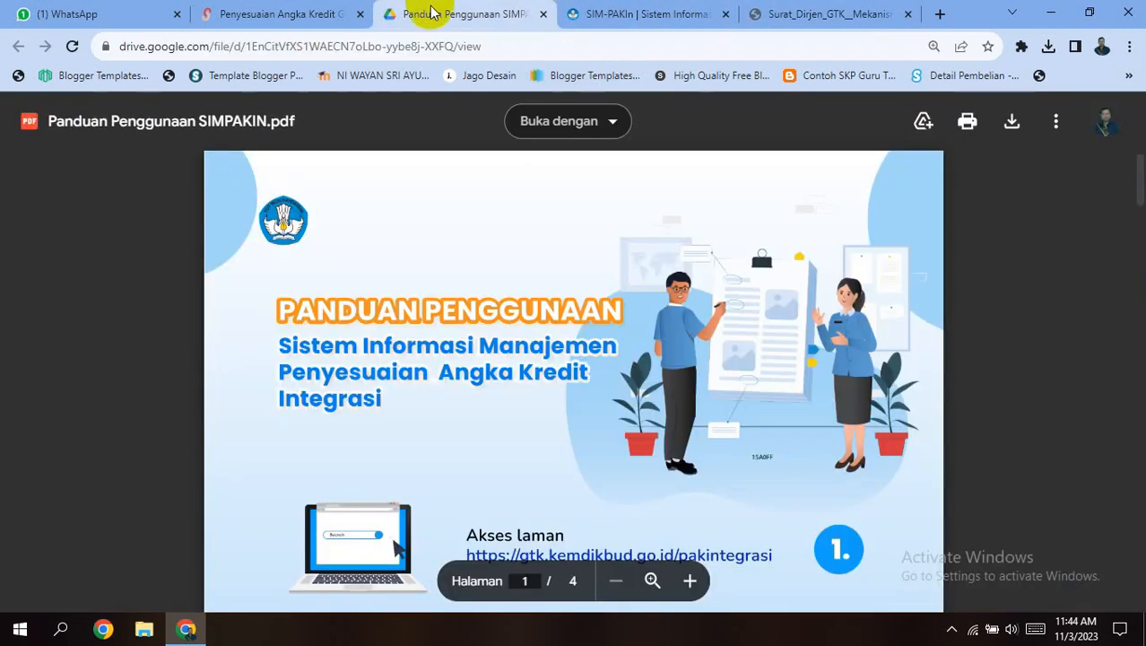
pyautogui.scroll(-1, 592, 336)
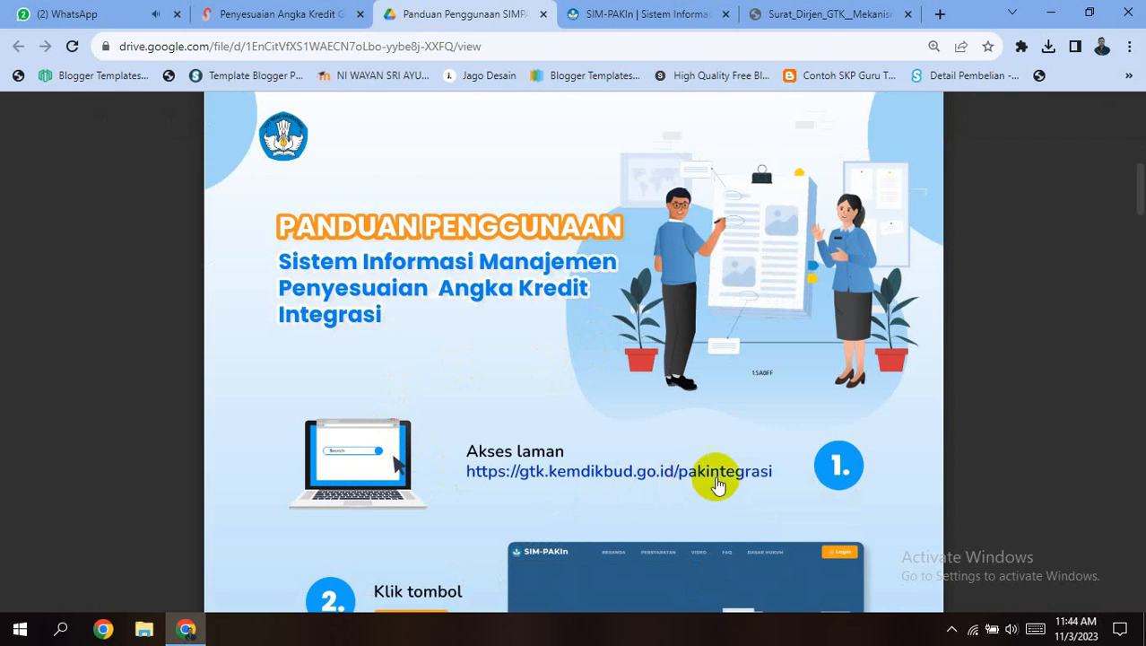
pyautogui.click(178, 14)
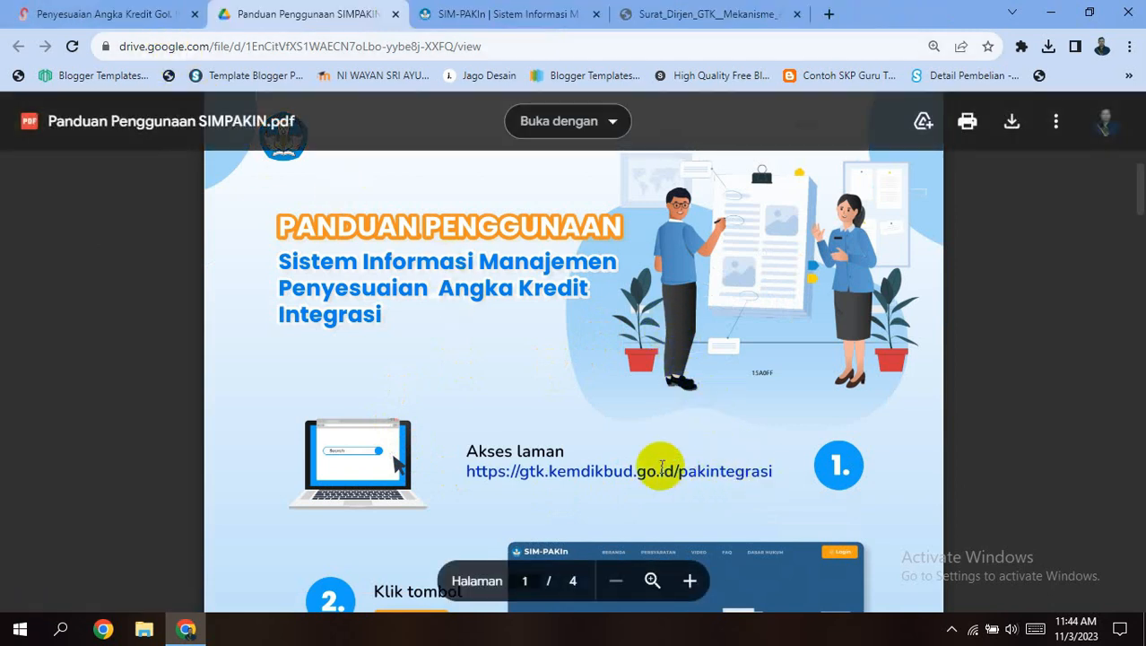
pyautogui.click(475, 13)
pyautogui.click(323, 14)
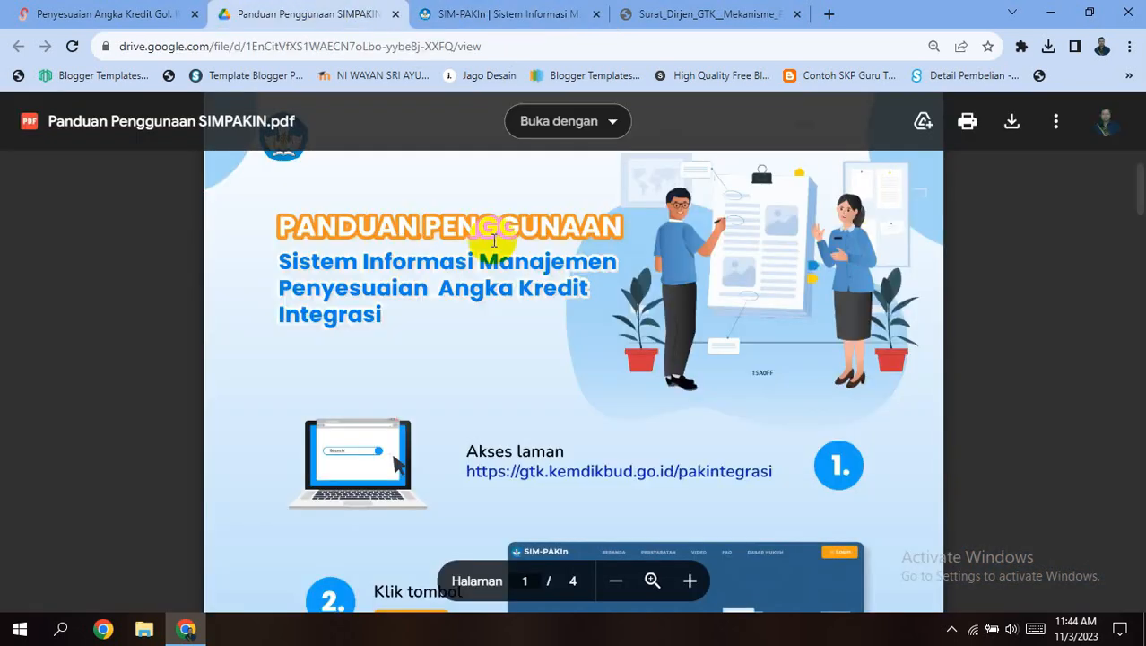
pyautogui.scroll(-3, 494, 241)
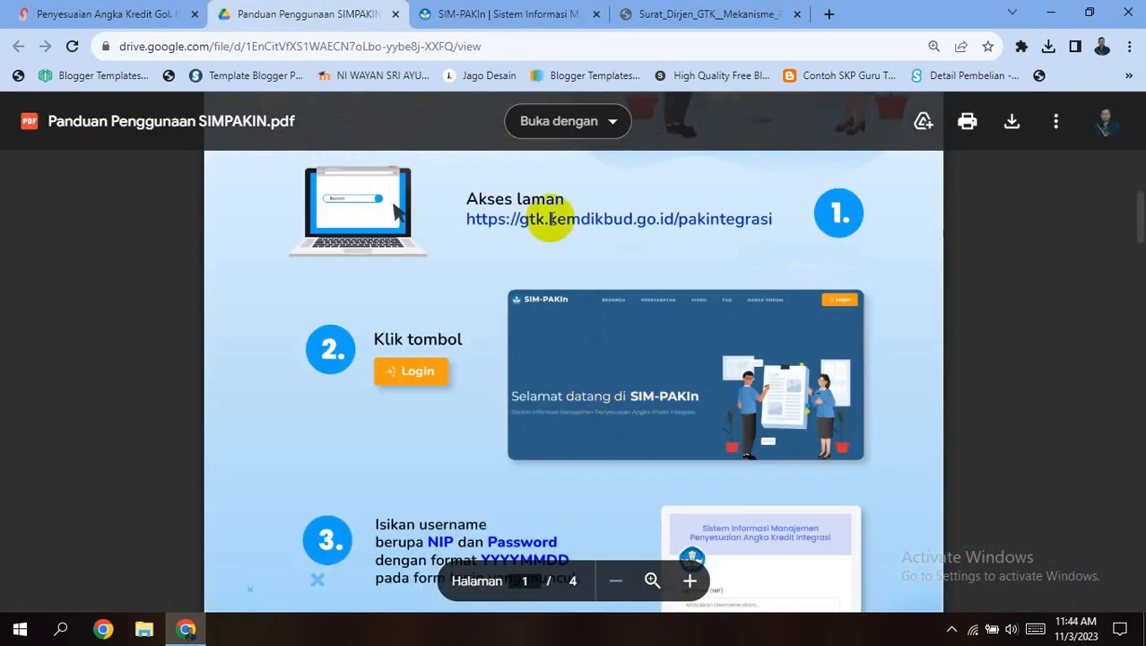
# Step: Open the SIM-PAKIn login page and read instruction 3 of the guide on the username and password format
pyautogui.click(503, 13)
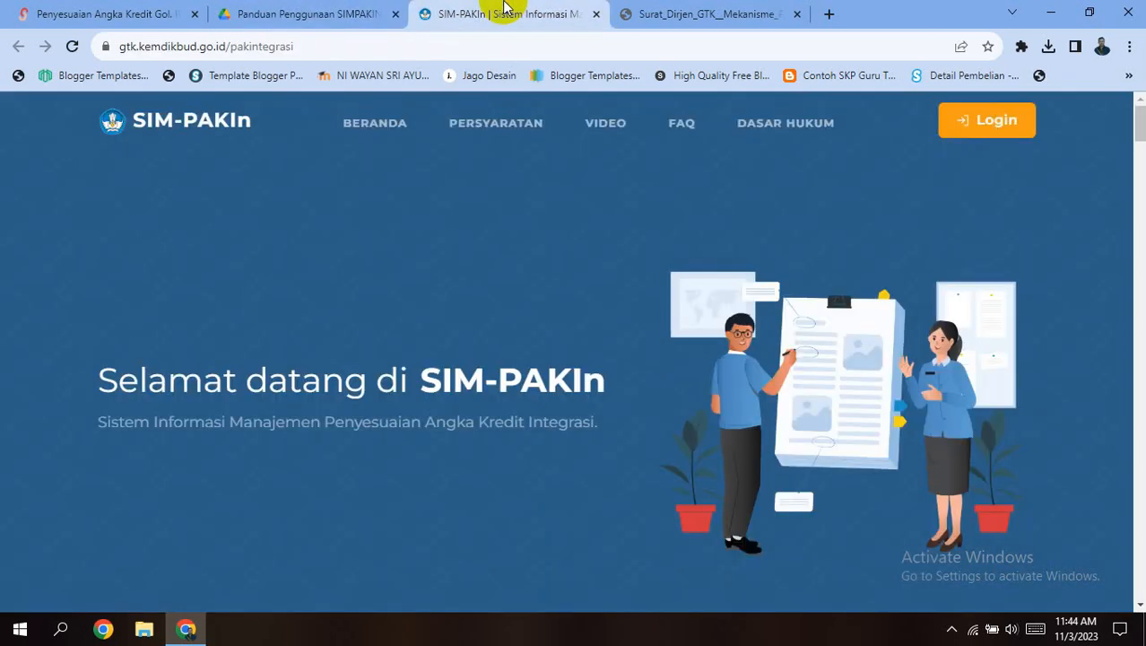
pyautogui.click(984, 125)
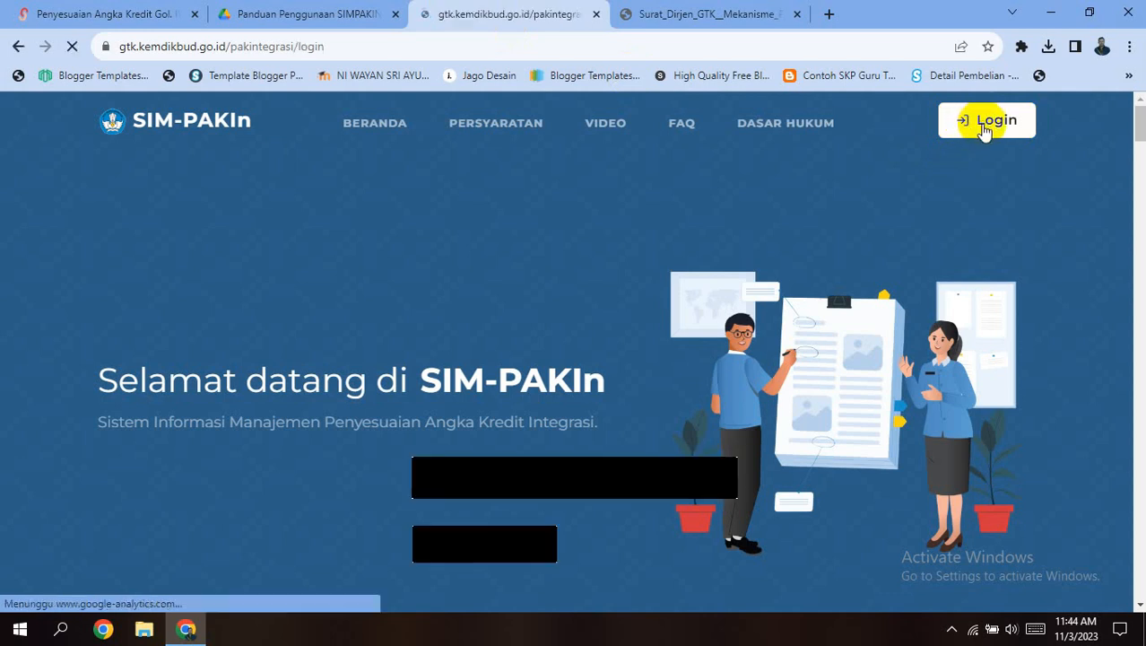
pyautogui.click(226, 13)
pyautogui.scroll(-4, 403, 287)
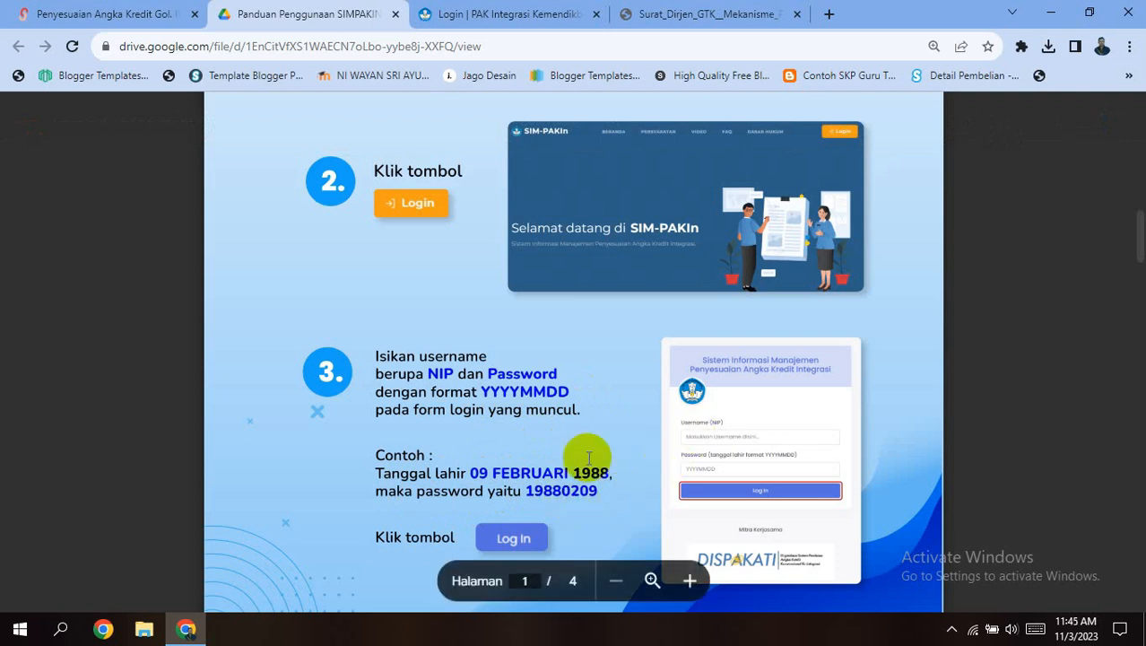
# Step: Enter the account password in the SIM-PAKIn login form and log in
pyautogui.click(538, 13)
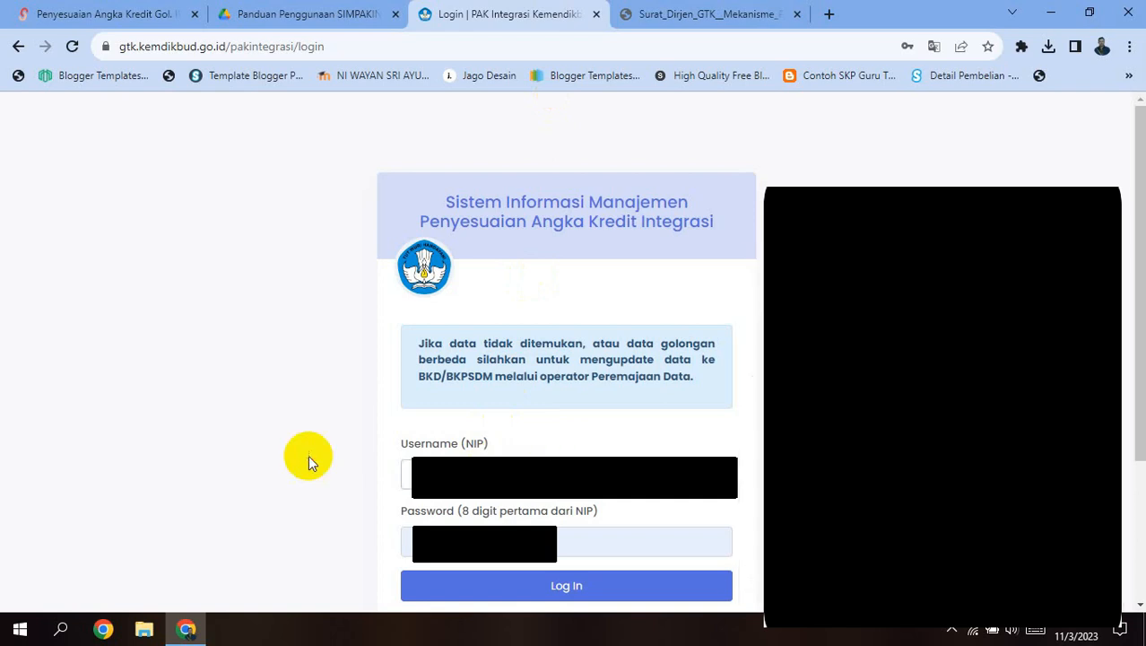
pyautogui.moveTo(466, 541); pyautogui.dragTo(356, 521)
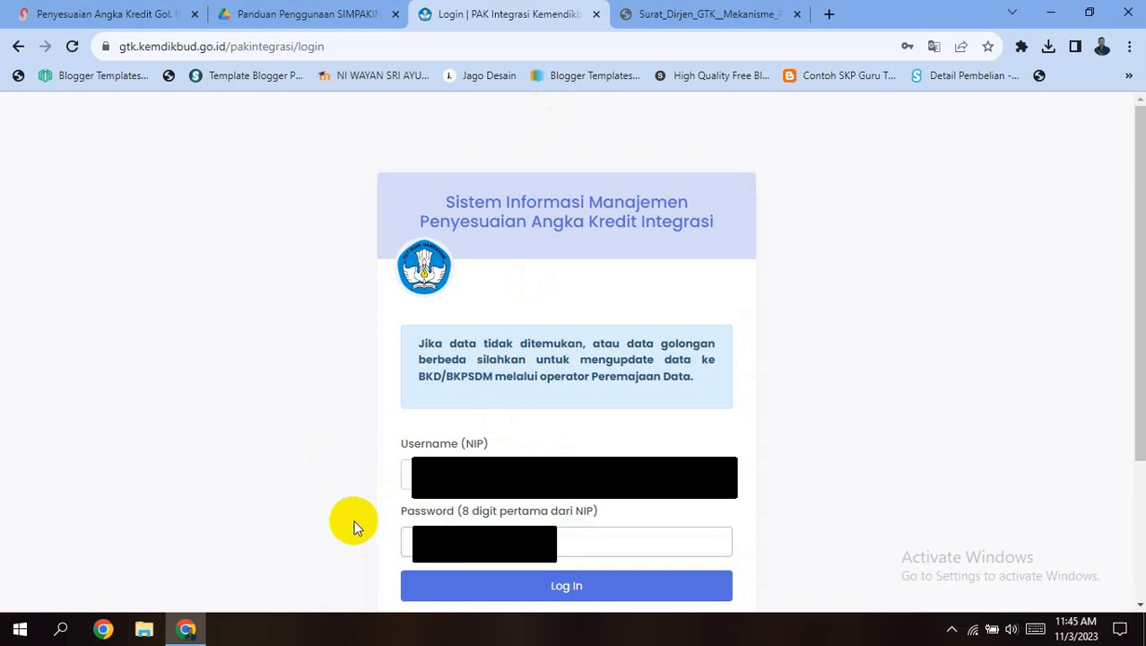
pyautogui.click(481, 592)
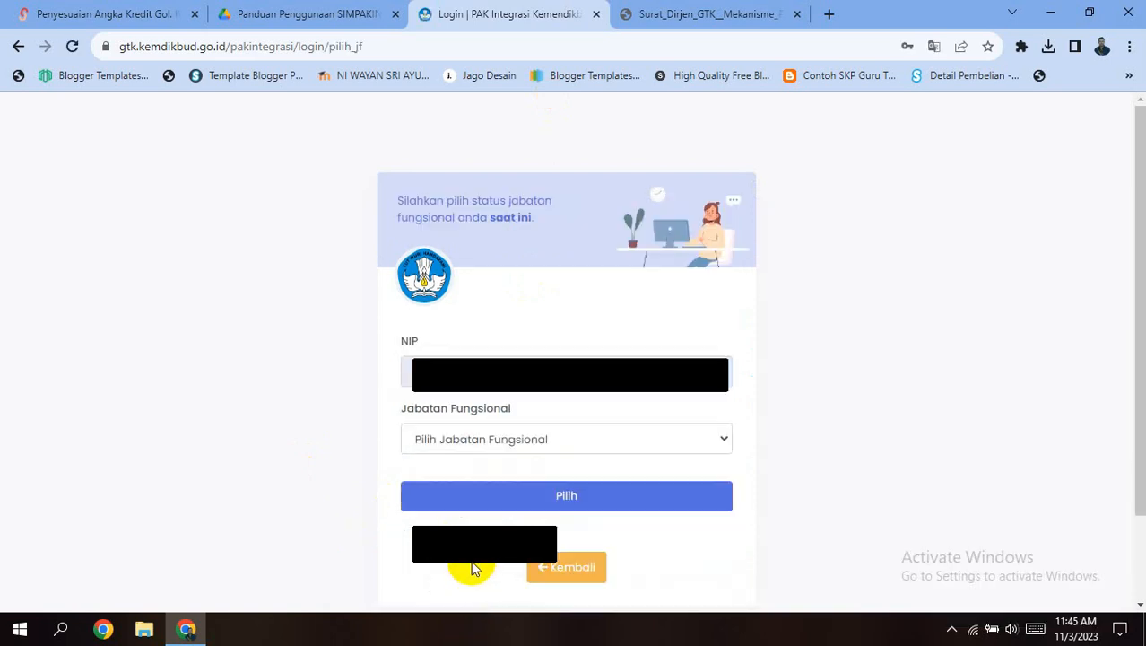
# Step: Check instruction 4 of the guide and submit Guru as the Jabatan Fungsional
pyautogui.click(334, 15)
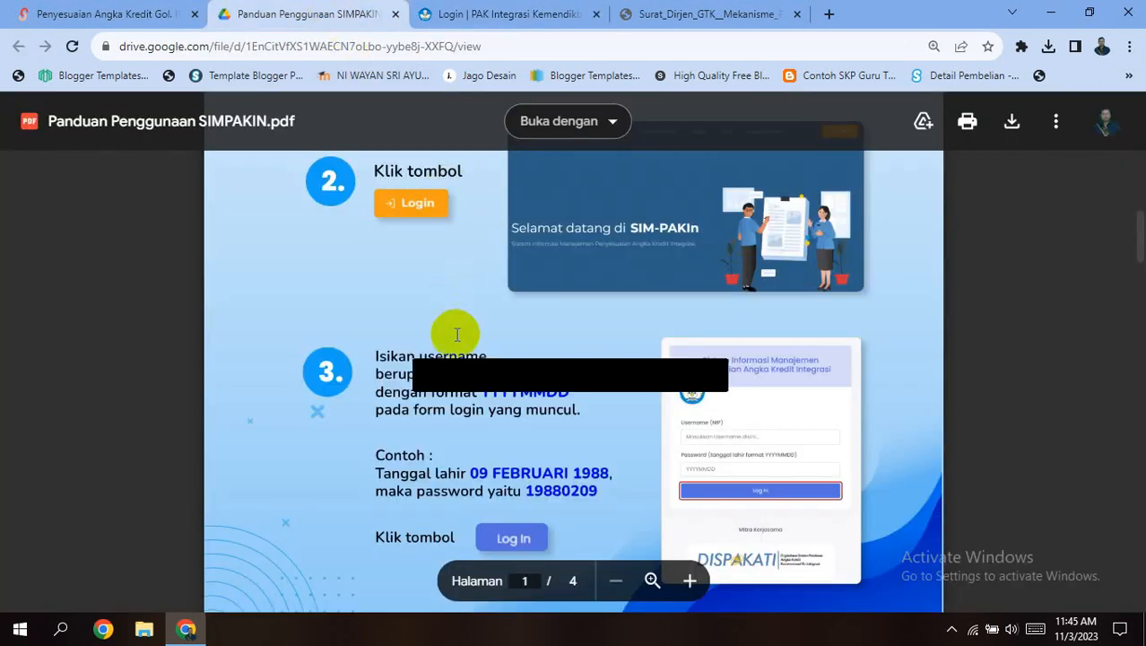
pyautogui.scroll(-5, 457, 334)
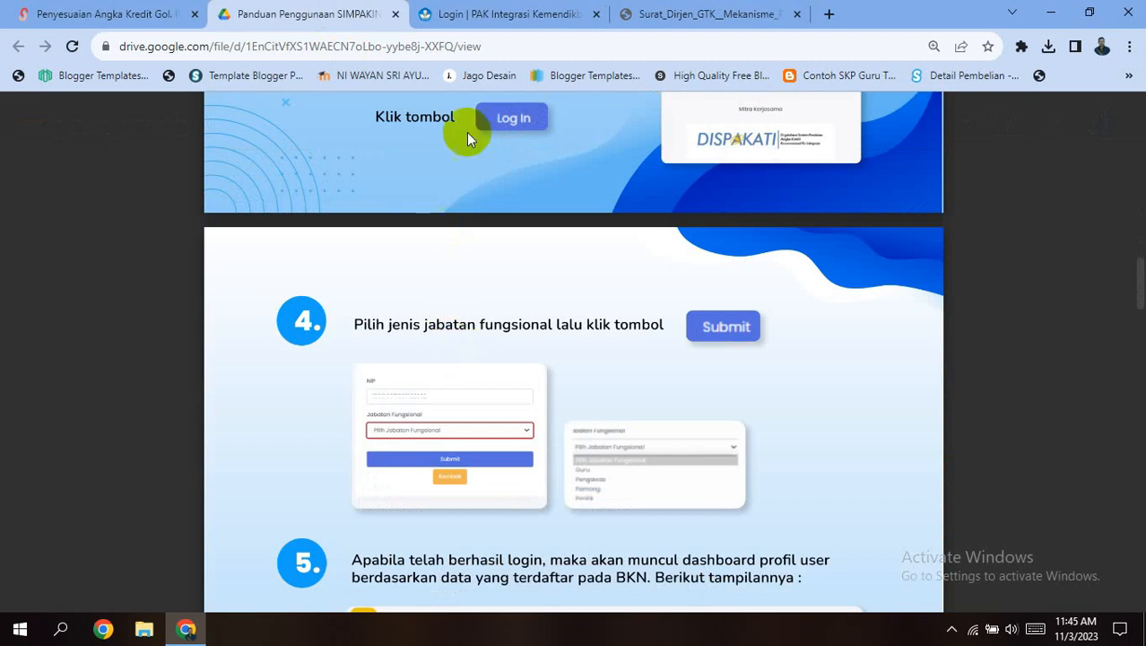
pyautogui.click(477, 10)
pyautogui.click(533, 440)
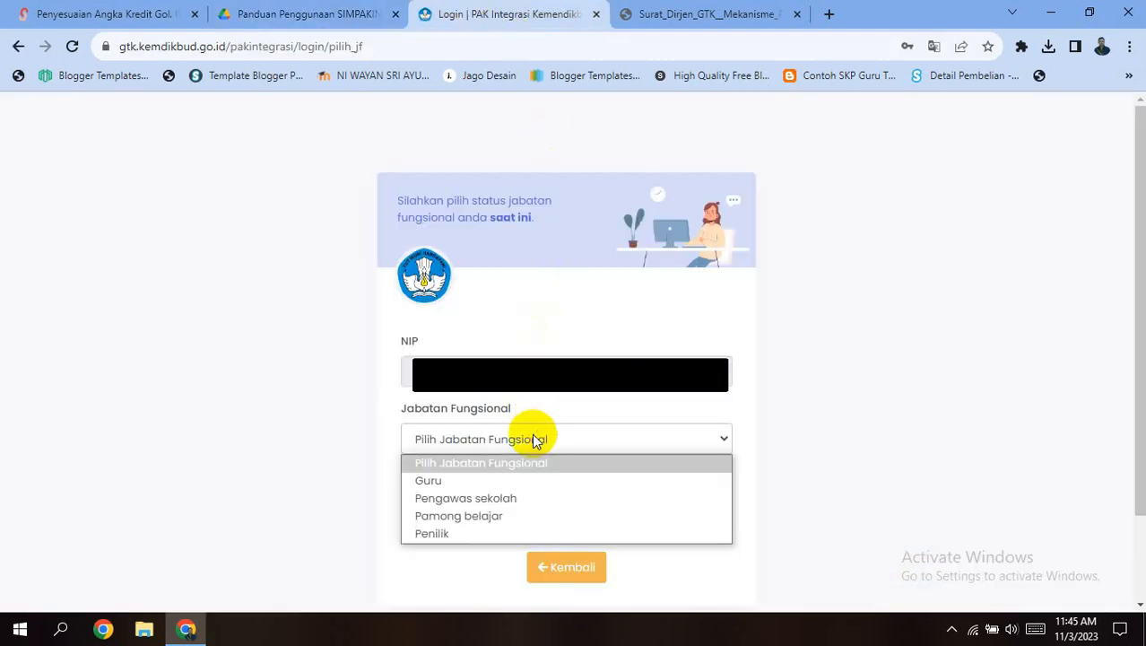
pyautogui.click(523, 480)
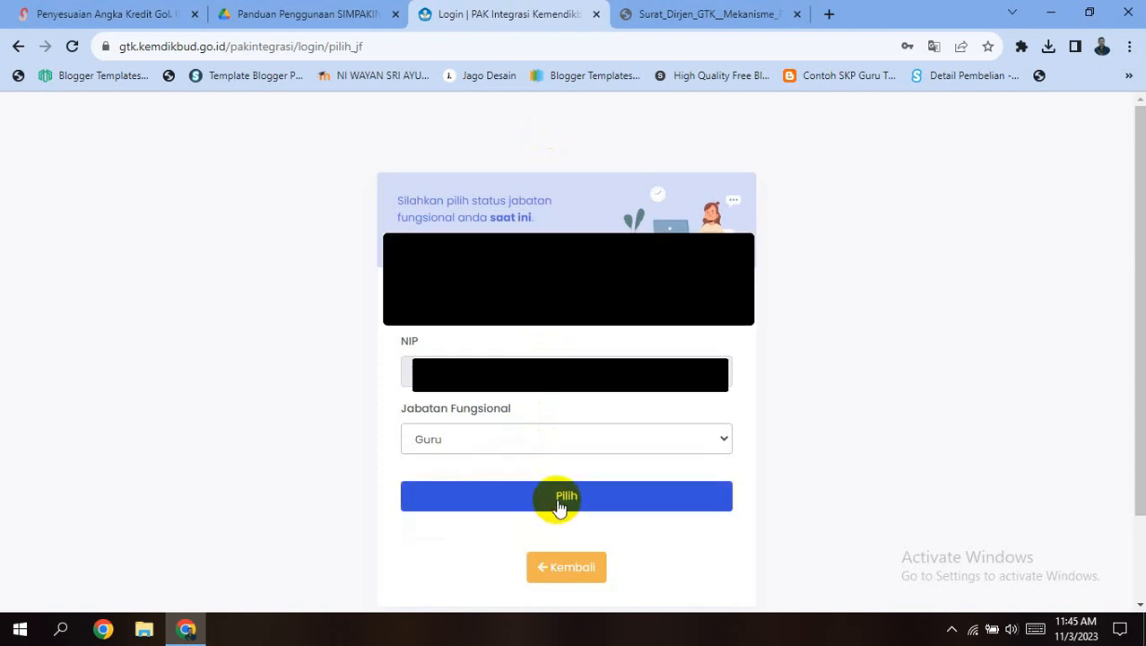
pyautogui.click(557, 502)
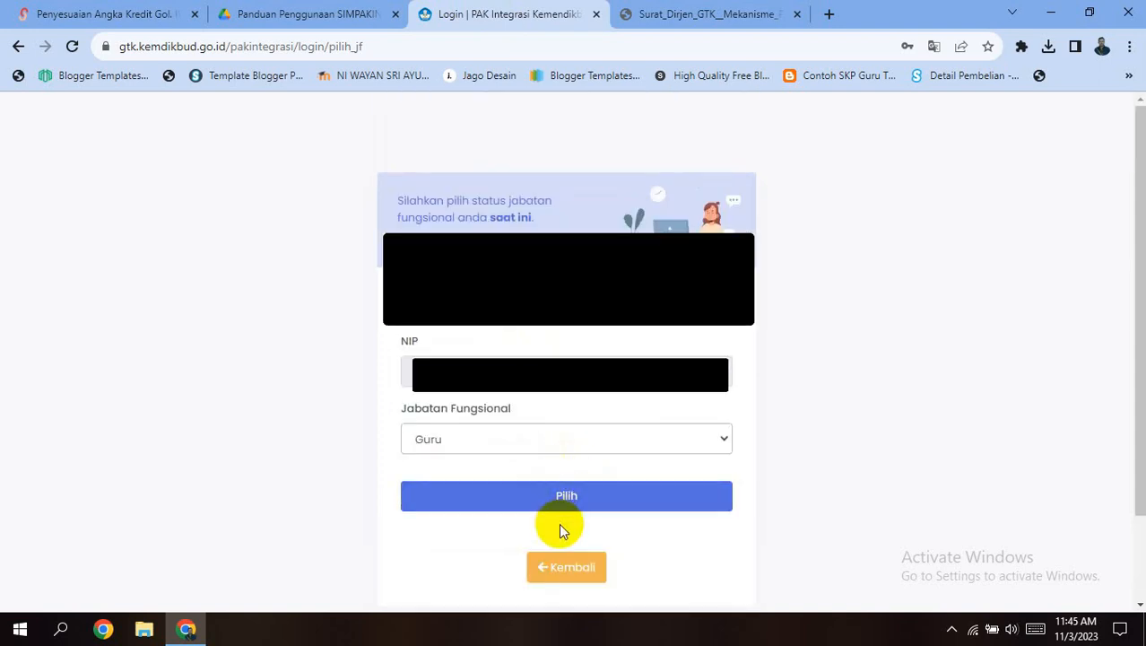
pyautogui.click(562, 503)
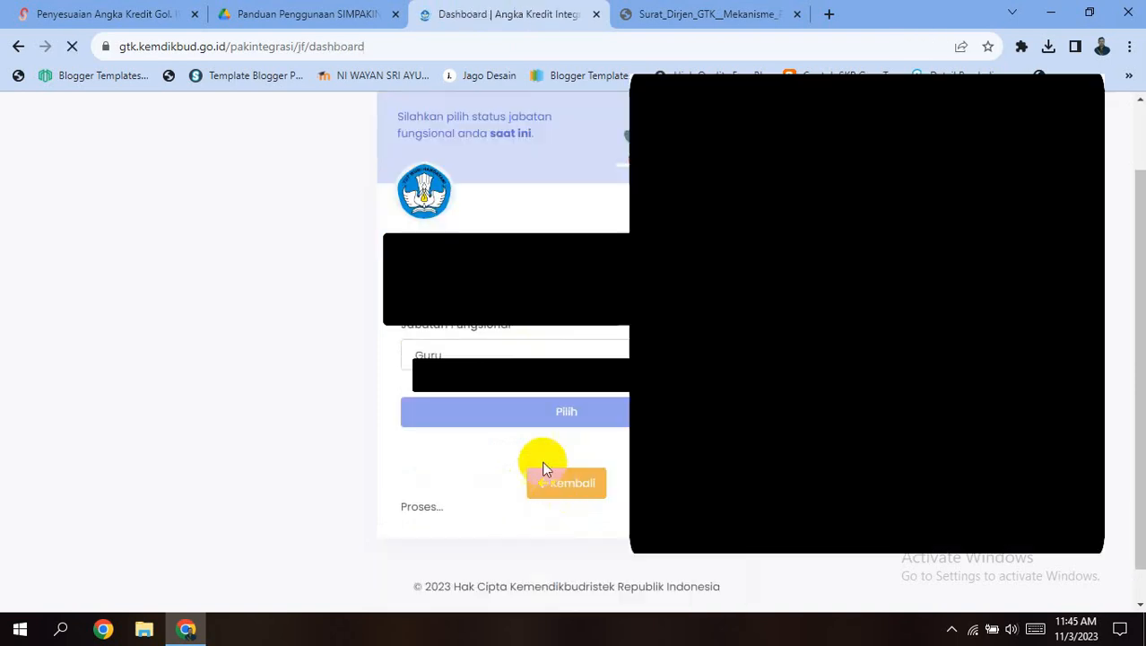
# Step: Compare the profile fields on the SIM-PAKIn dashboard with instructions 5 and 6 of the guide
pyautogui.scroll(-2, 525, 445)
pyautogui.scroll(1, 527, 453)
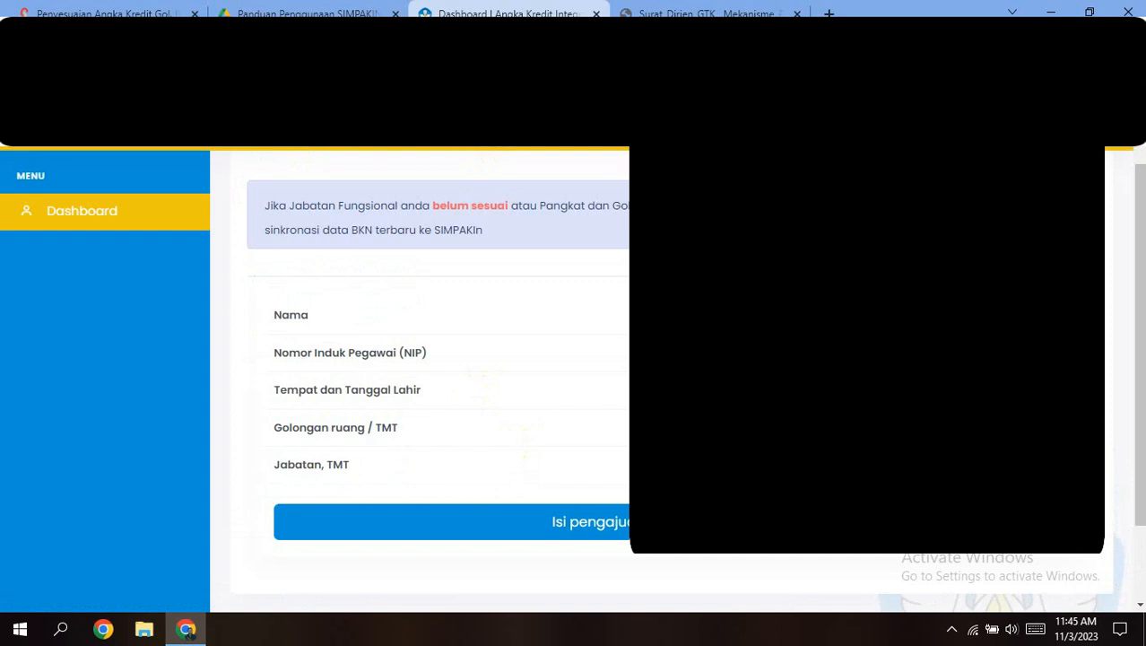
pyautogui.click(308, 12)
pyautogui.scroll(-3, 571, 385)
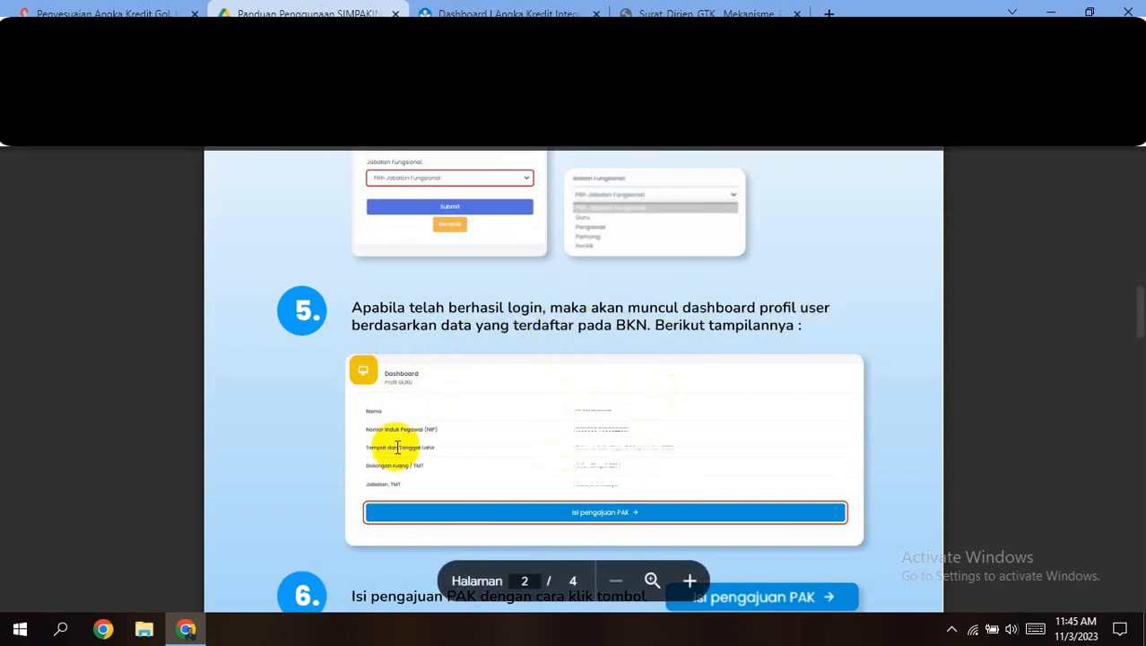
pyautogui.click(524, 9)
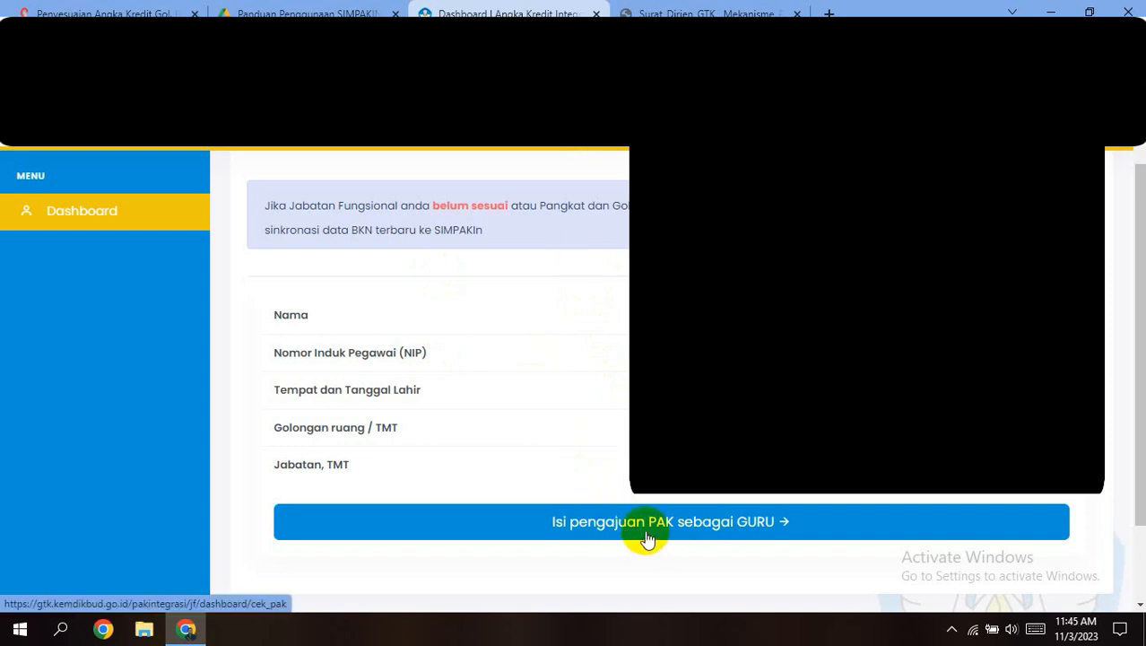
pyautogui.click(309, 14)
pyautogui.scroll(-2, 583, 350)
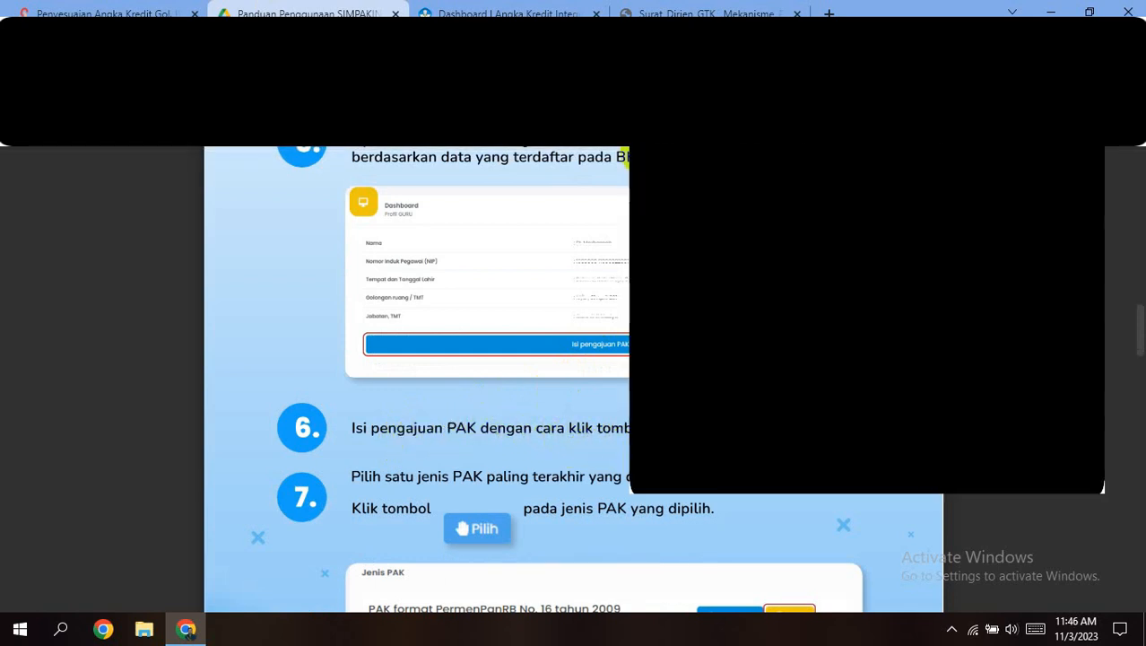
# Step: Start the PAK submission as GURU from the SIM-PAKIn dashboard and view the available PAK types
pyautogui.click(574, 11)
pyautogui.click(707, 524)
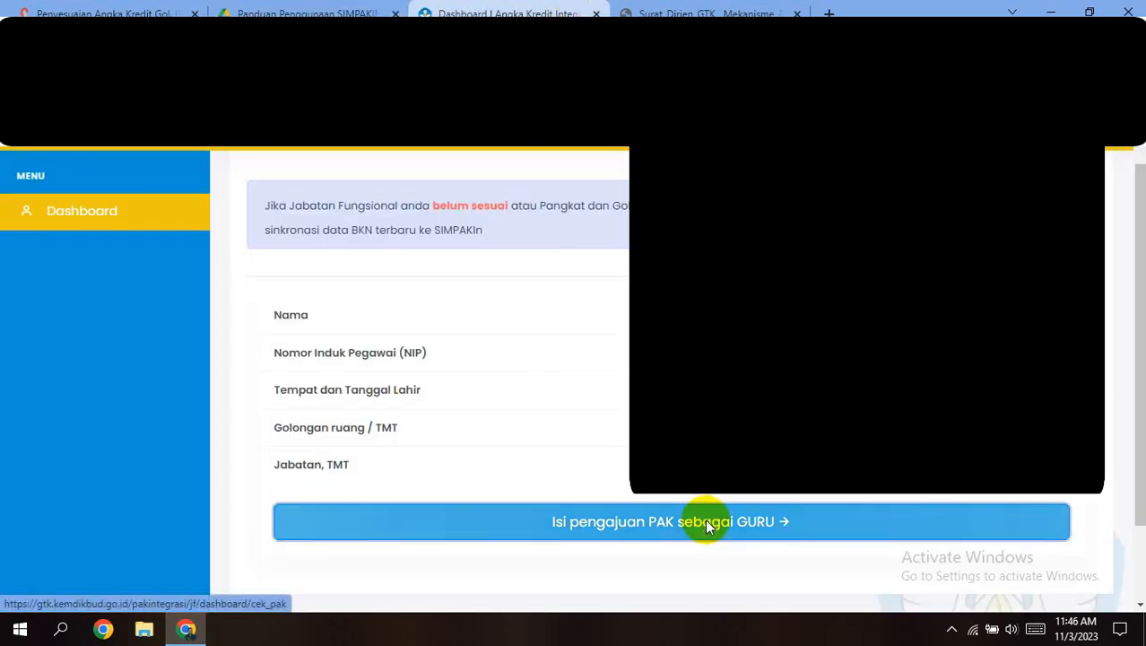
pyautogui.scroll(-1, 706, 527)
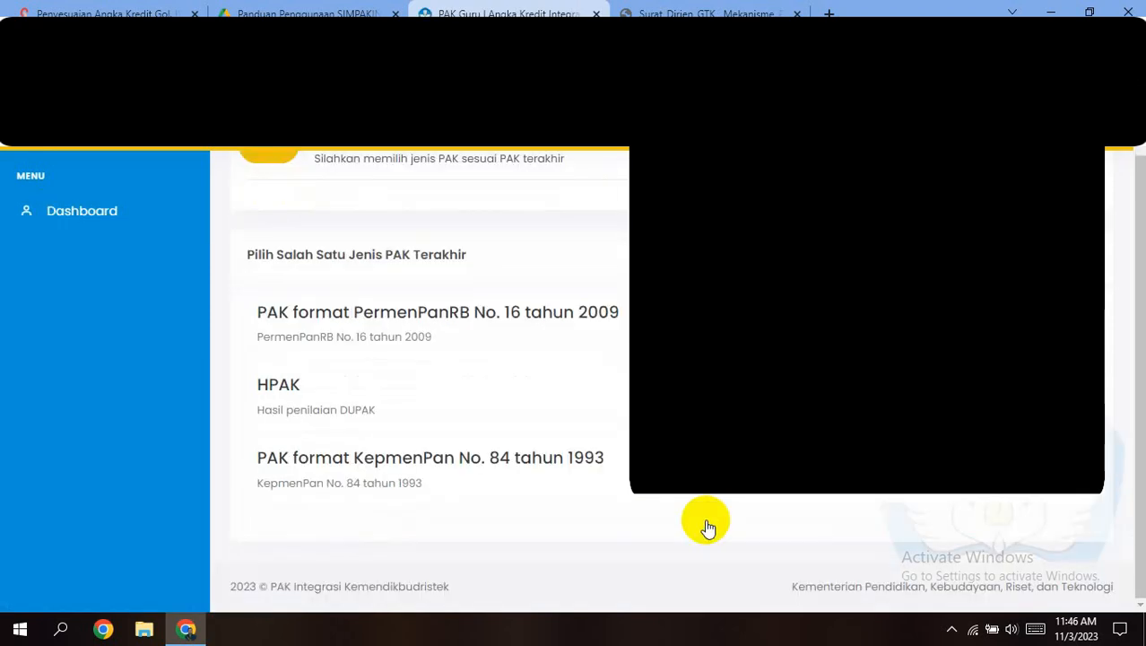
# Step: Check instruction 7 of the guide and examine the sample document for PAK format PermenPanRB No. 16 tahun 2009
pyautogui.click(323, 11)
pyautogui.scroll(-3, 637, 305)
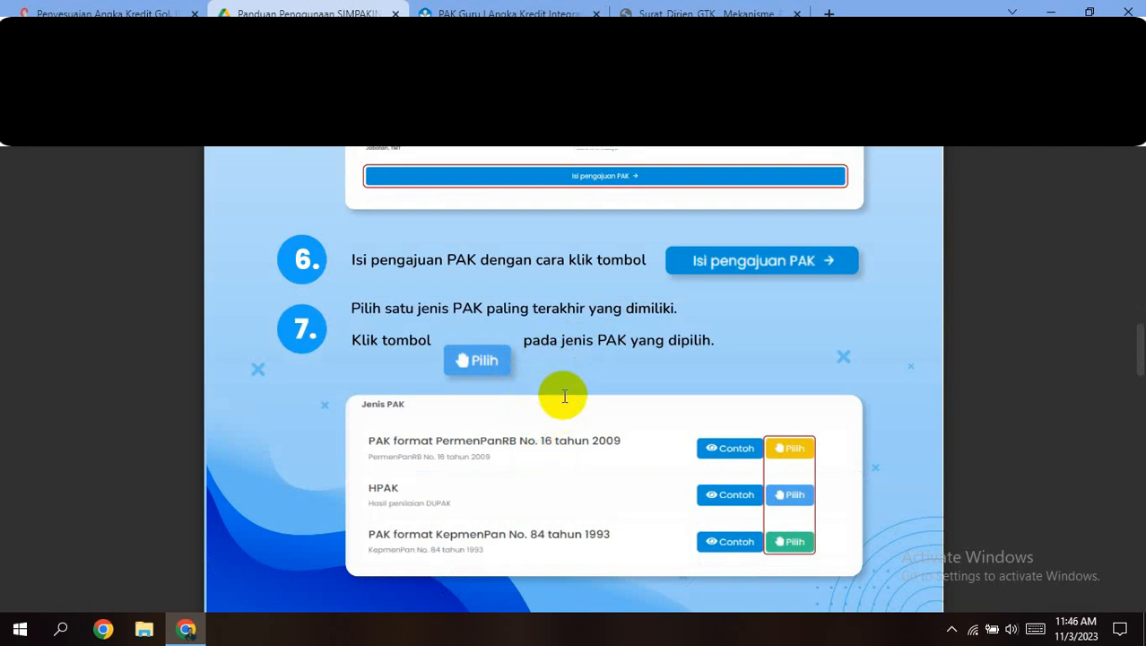
pyautogui.click(509, 13)
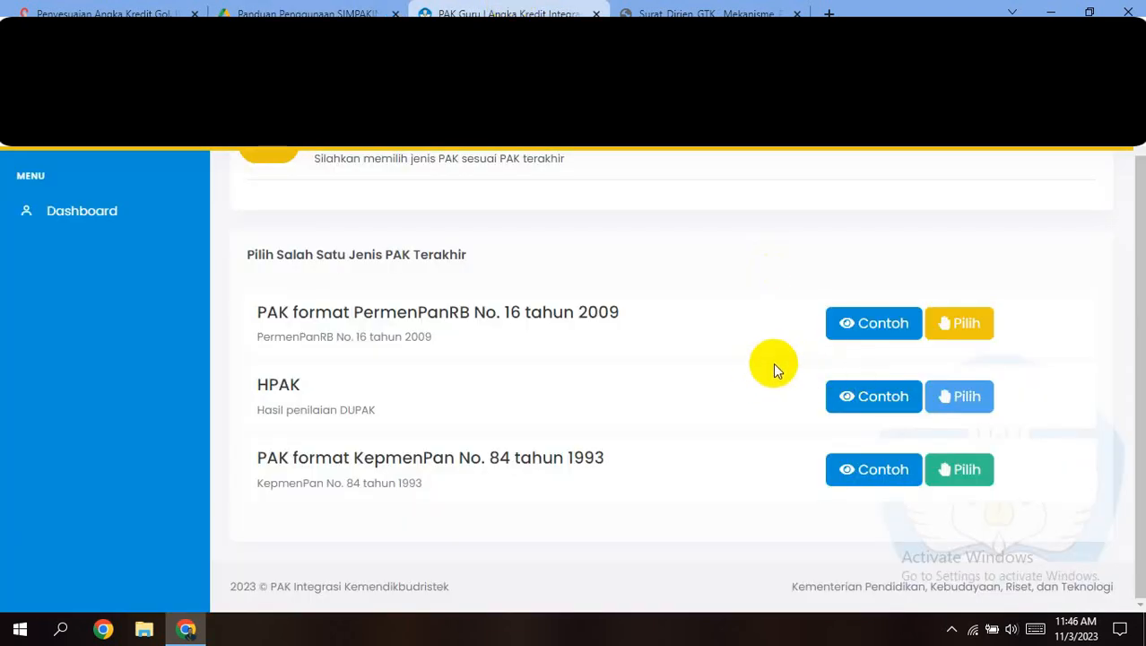
pyautogui.click(870, 323)
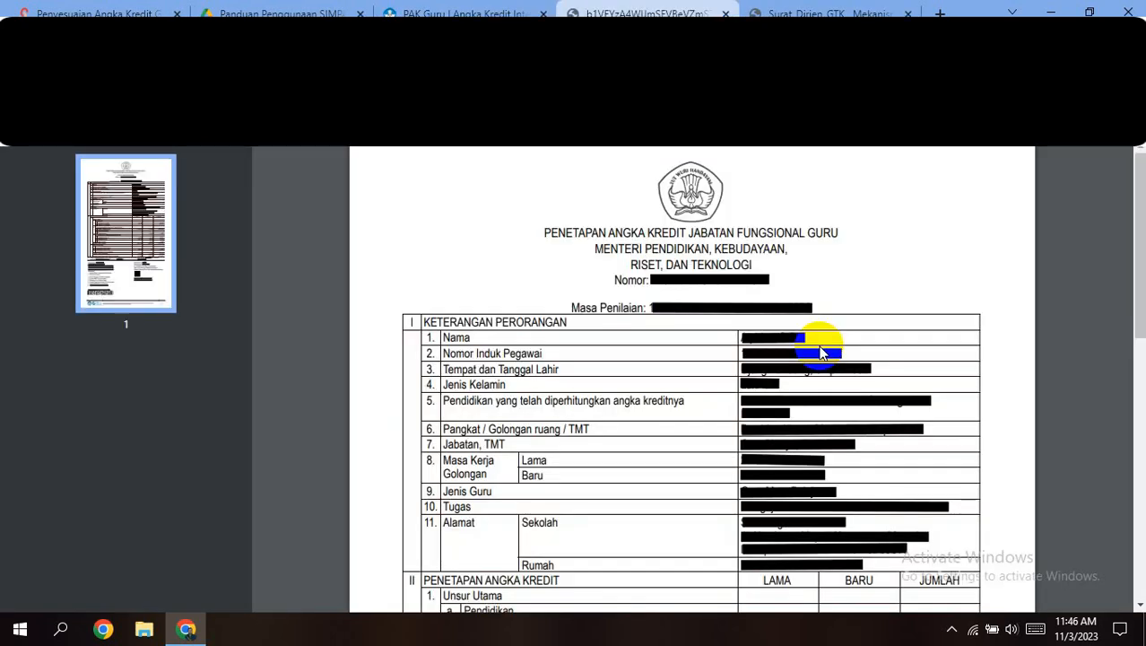
pyautogui.scroll(-1, 821, 351)
pyautogui.scroll(-4, 821, 358)
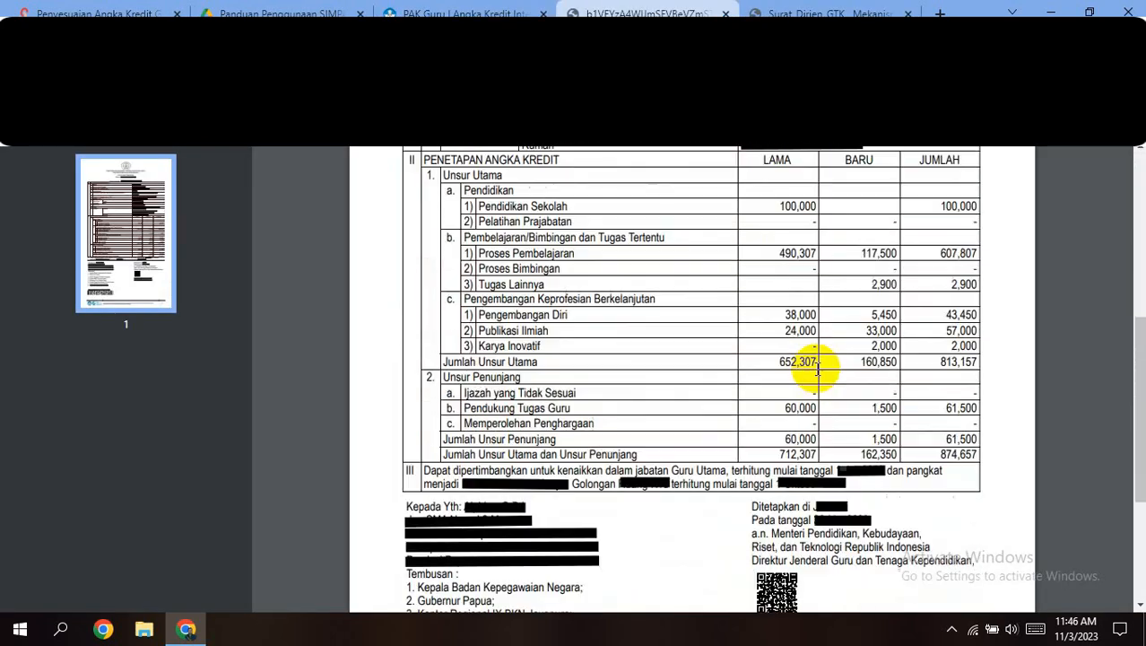
# Step: Review the personal details and credit table in the PermenPanRB No. 16 tahun 2009 sample, then close the document
pyautogui.scroll(4, 817, 367)
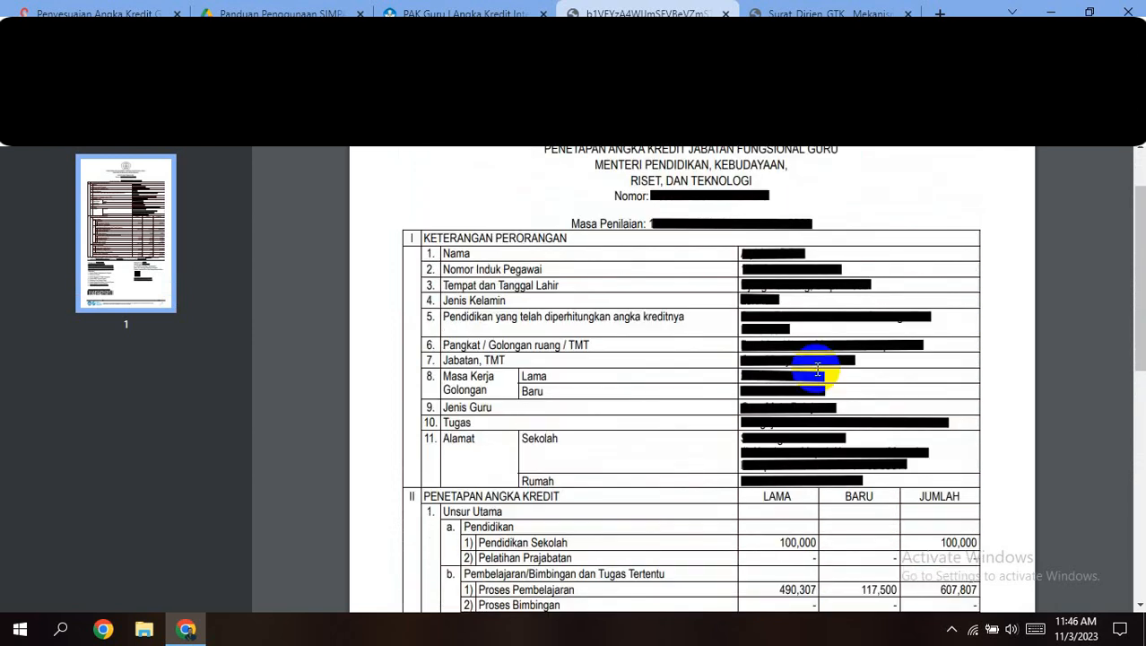
pyautogui.scroll(-4, 817, 368)
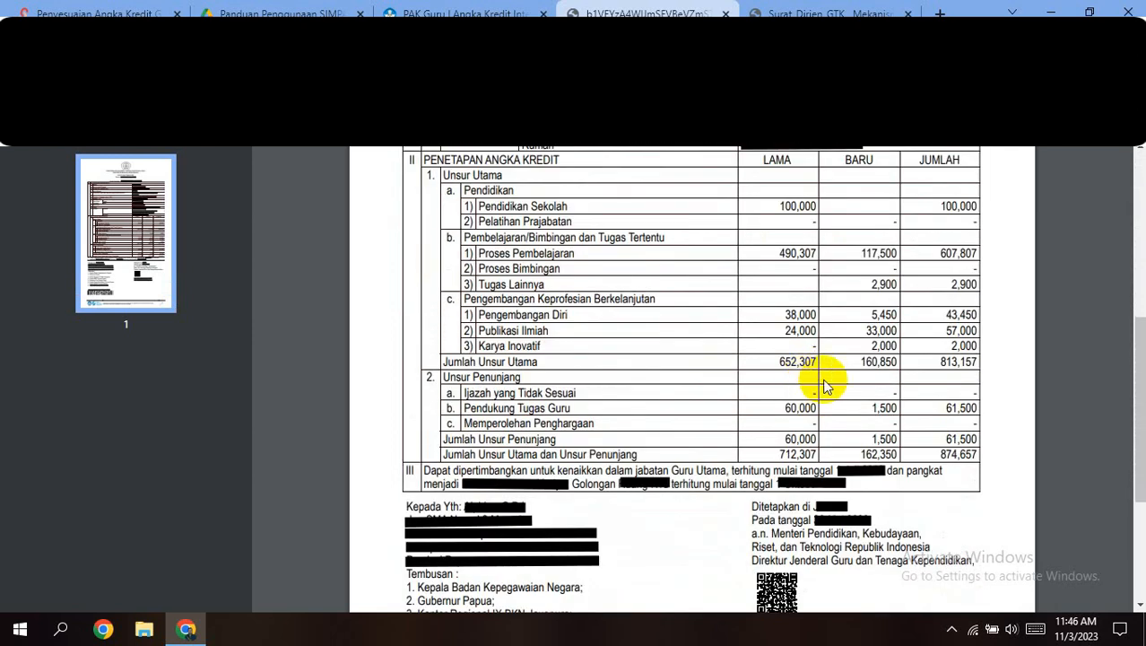
pyautogui.scroll(2, 808, 381)
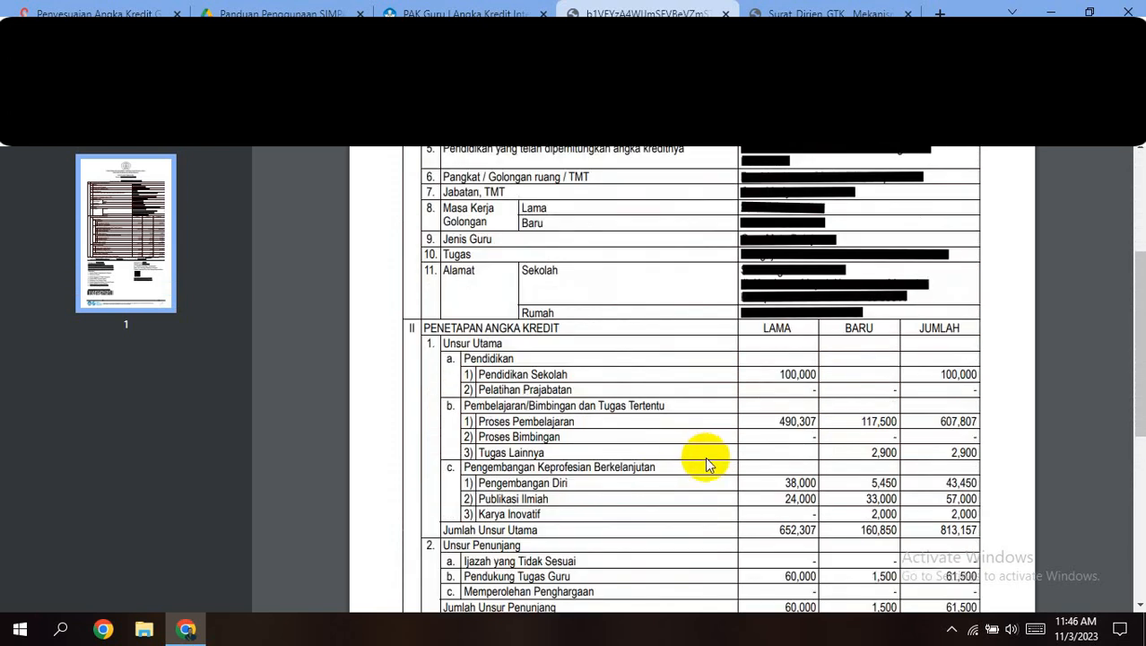
pyautogui.scroll(-2, 702, 459)
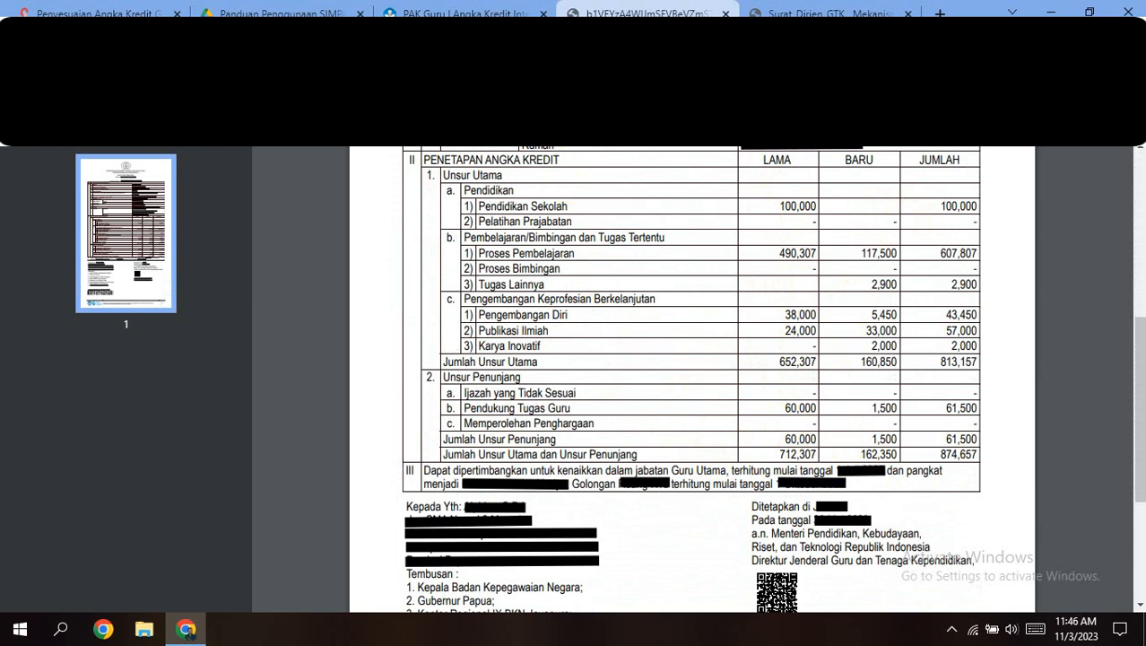
pyautogui.click(726, 14)
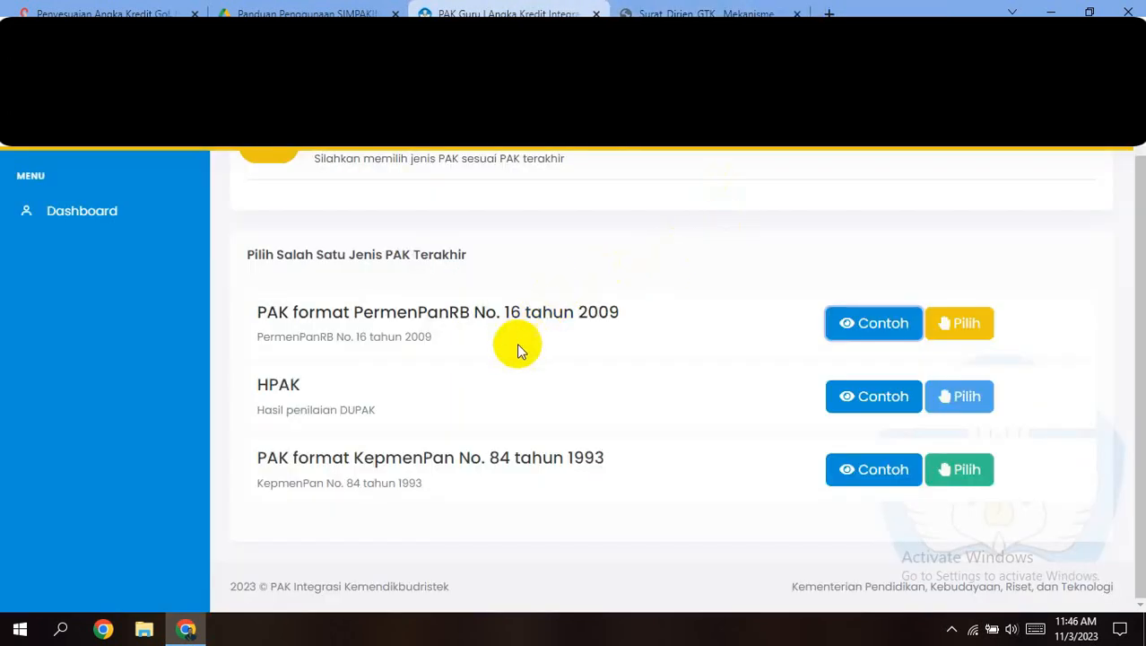
# Step: Examine the sample document for the HPAK type, including its Angka Kredit table, and close it
pyautogui.click(878, 403)
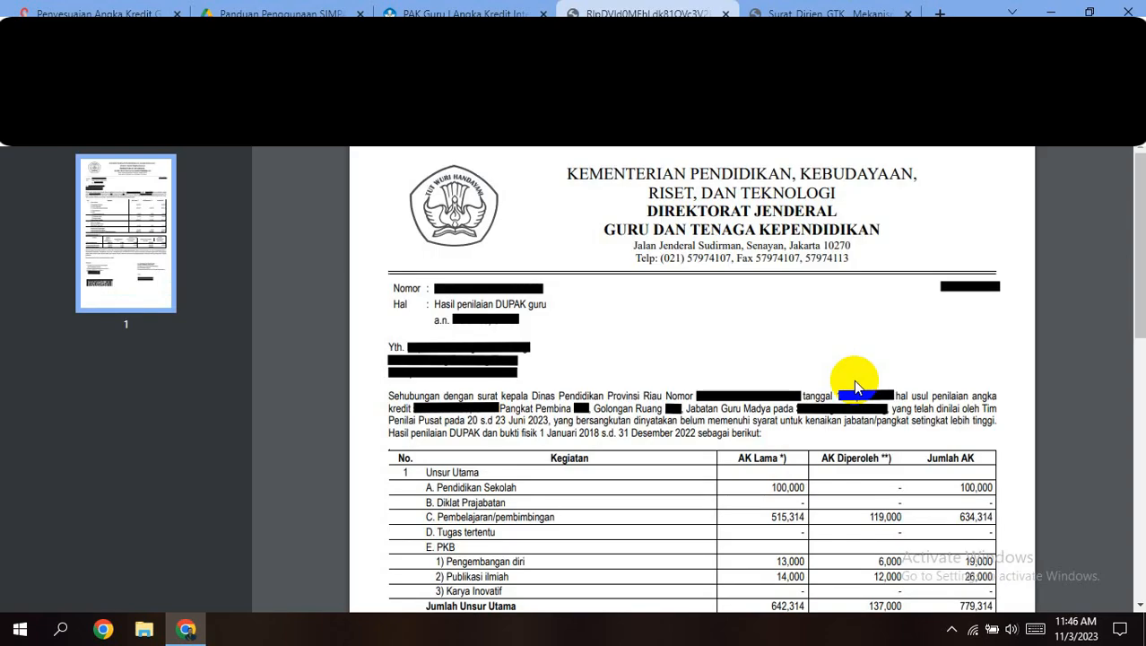
pyautogui.scroll(-2, 857, 381)
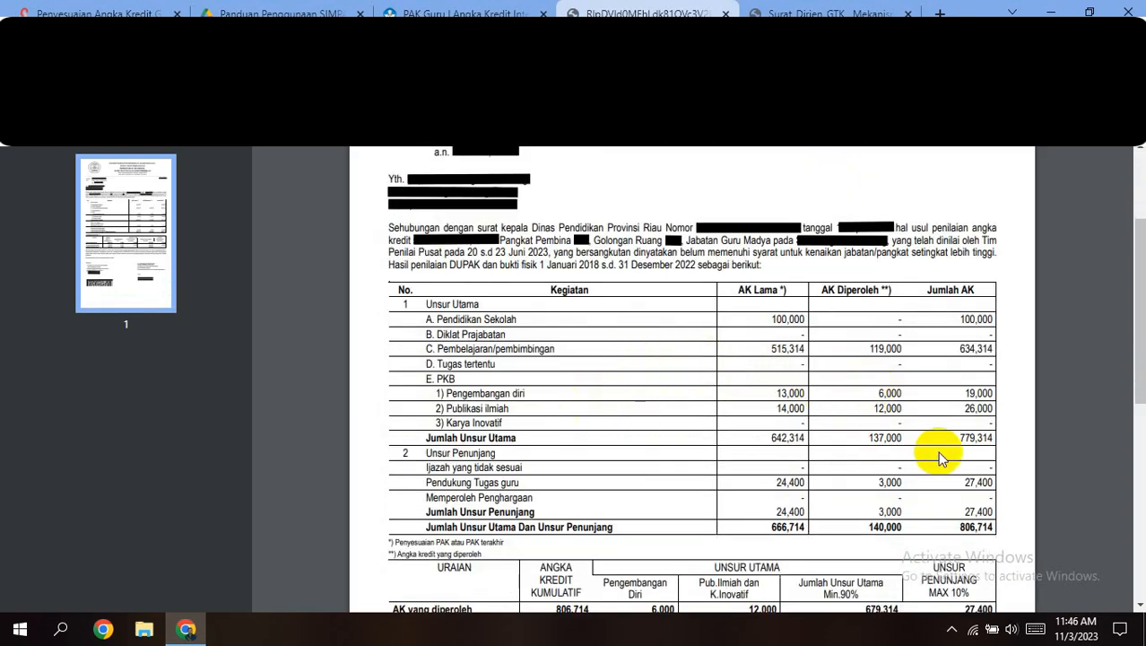
pyautogui.scroll(-2, 825, 359)
pyautogui.scroll(3, 789, 363)
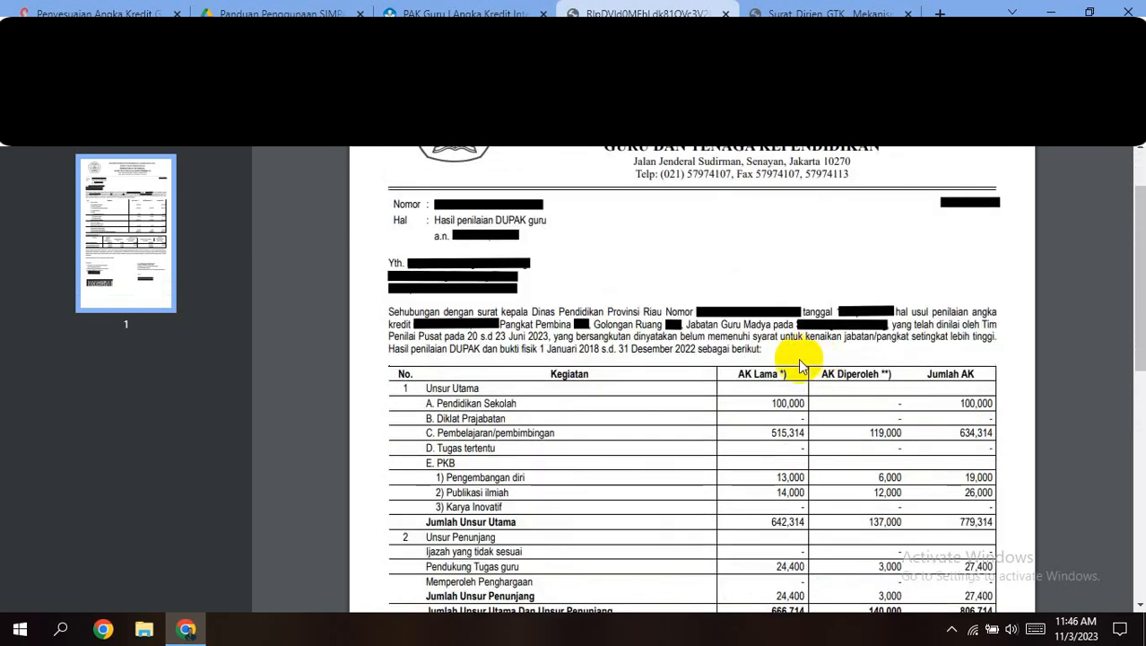
pyautogui.scroll(-1, 799, 367)
pyautogui.scroll(-1, 794, 372)
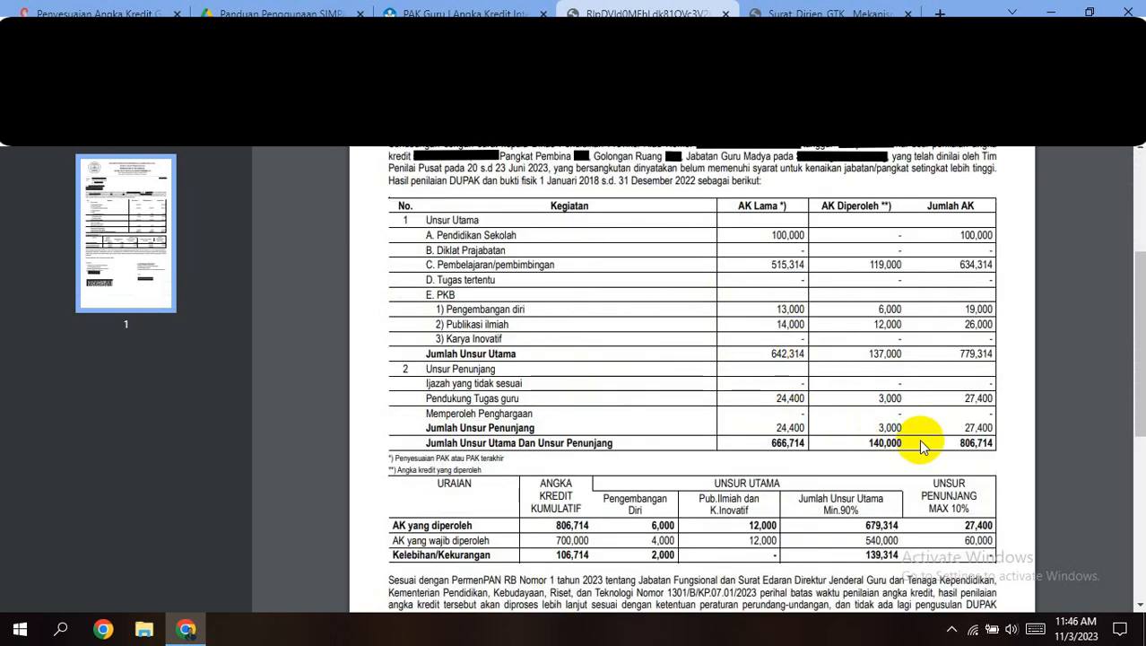
pyautogui.scroll(2, 915, 448)
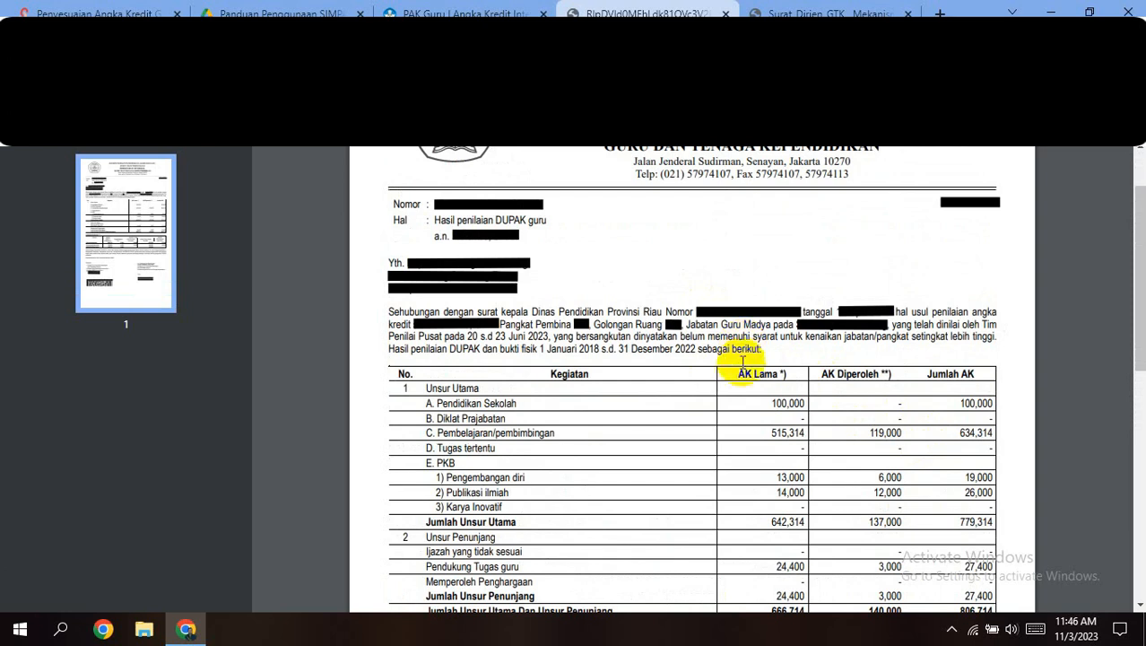
pyautogui.click(729, 13)
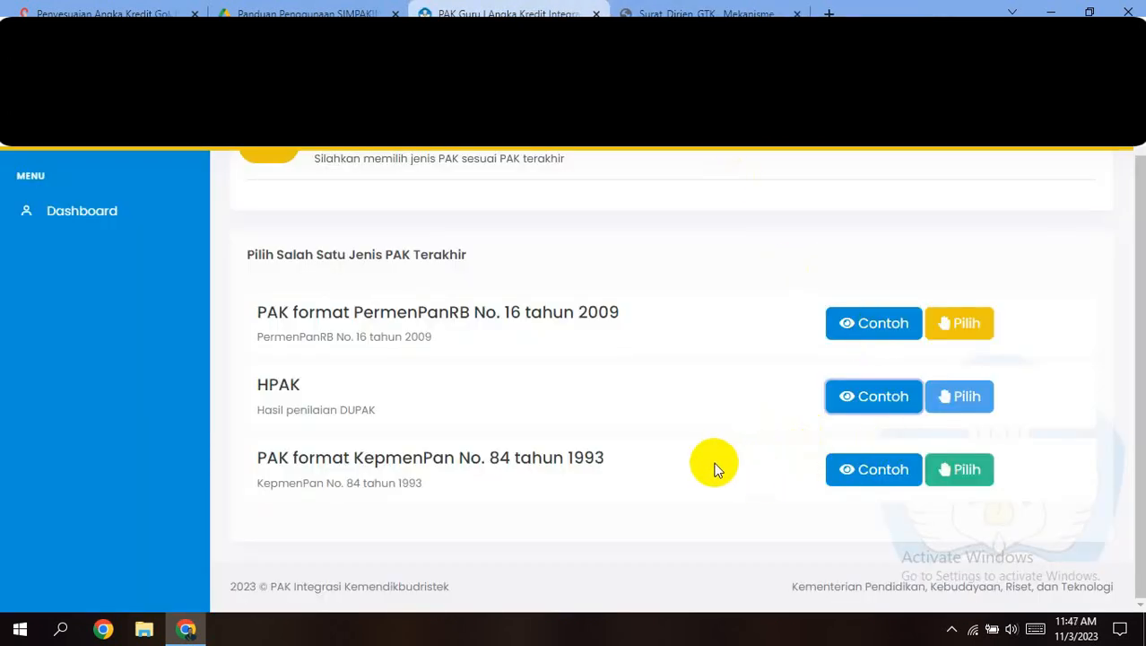
# Step: Try to view the sample document for PAK format KepmenPan No. 84 tahun 1993 and return to the PAK type list
pyautogui.click(859, 471)
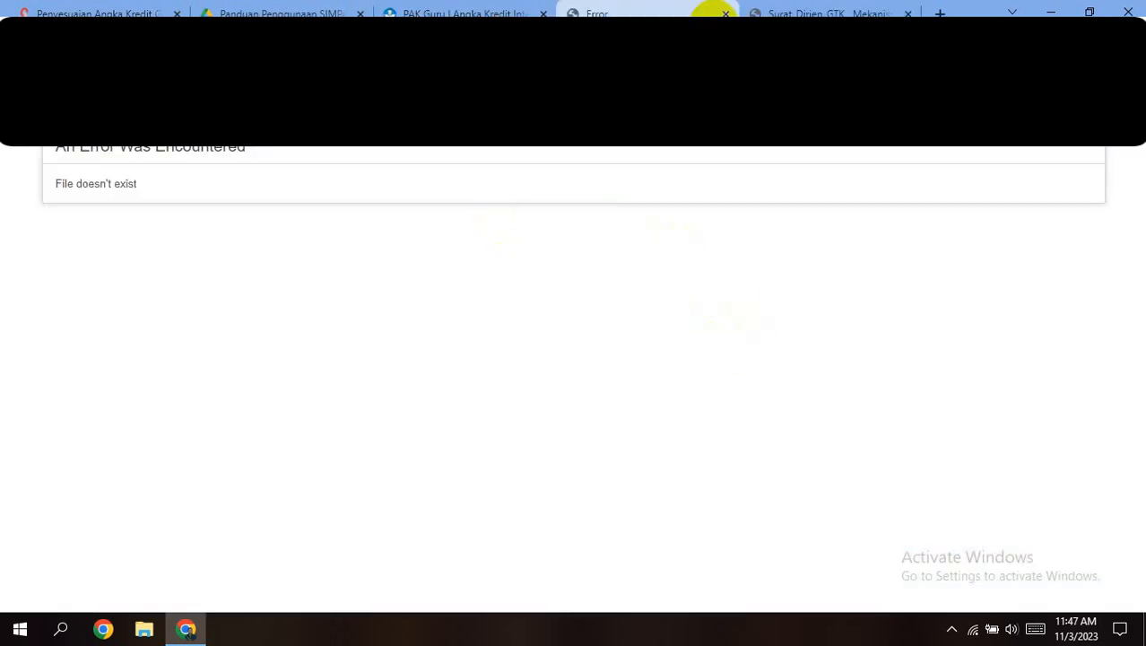
pyautogui.click(724, 12)
pyautogui.click(863, 469)
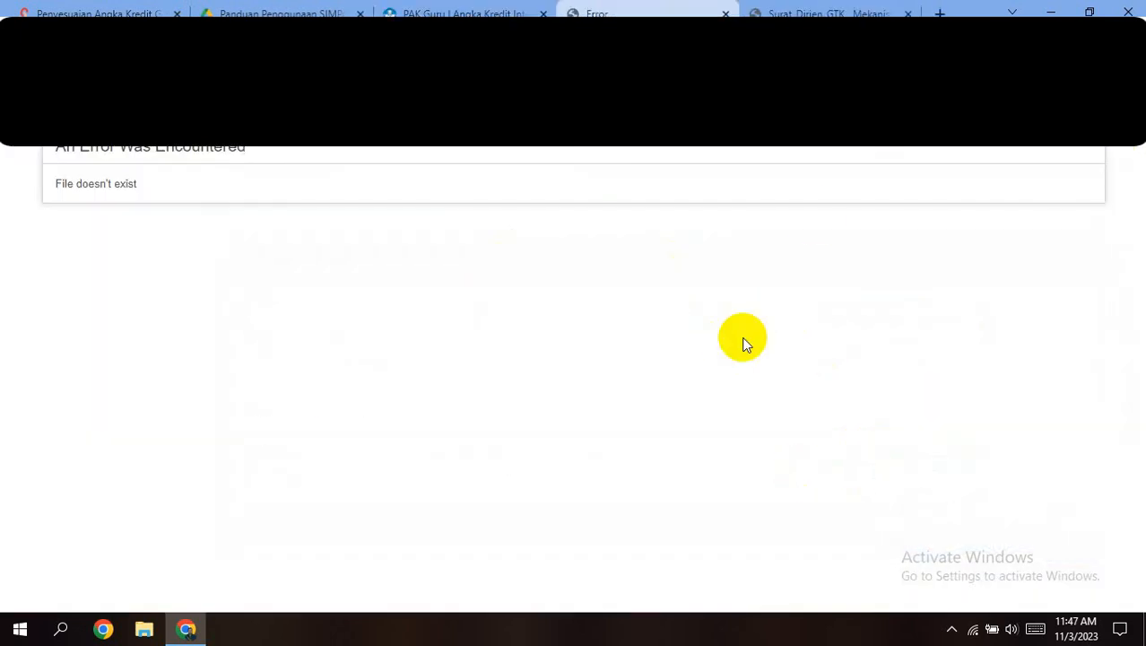
pyautogui.click(727, 13)
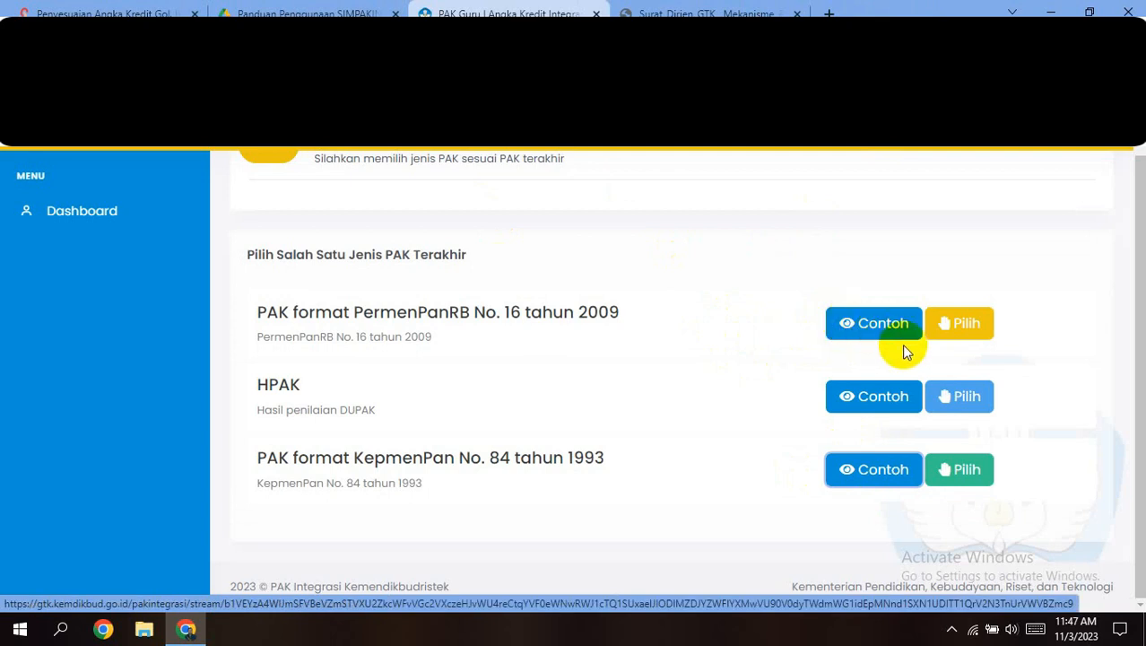
# Step: Choose PAK format PermenPanRB No. 16 tahun 2009 as the latest PAK type and read instructions 8 and 9 of the guide
pyautogui.click(947, 338)
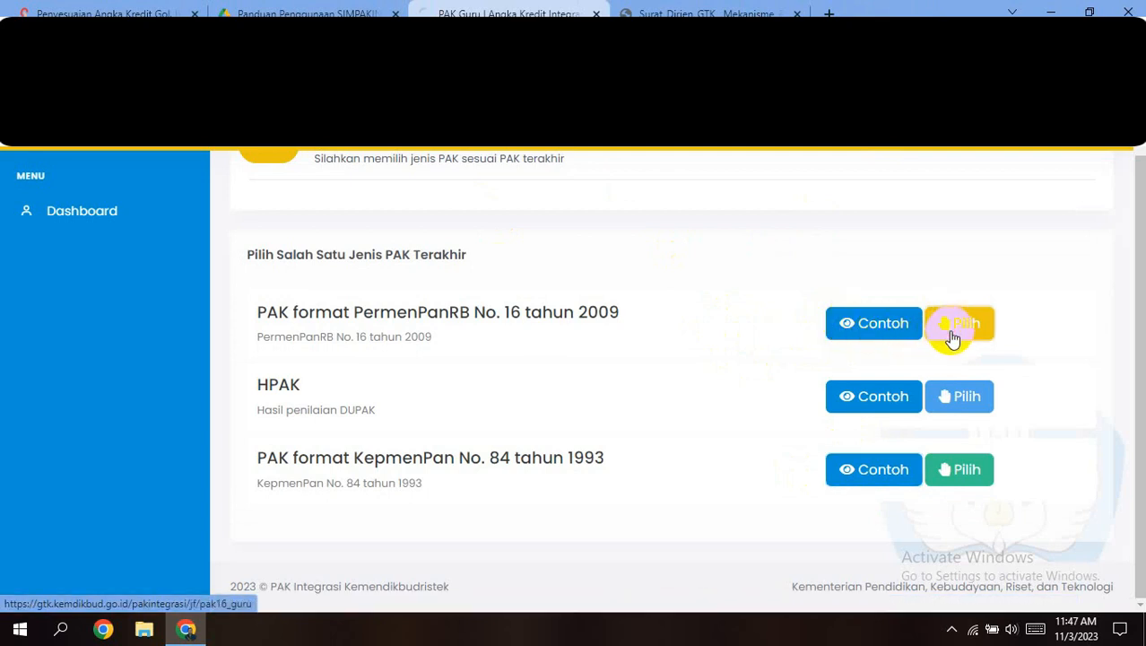
pyautogui.click(322, 11)
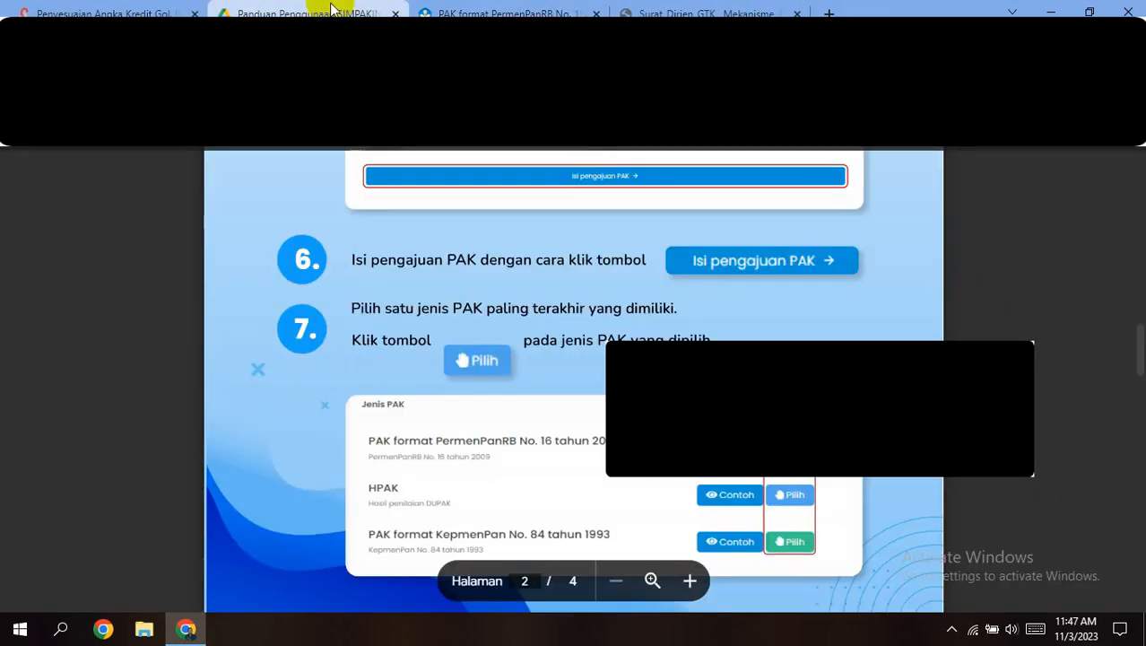
pyautogui.scroll(-6, 605, 368)
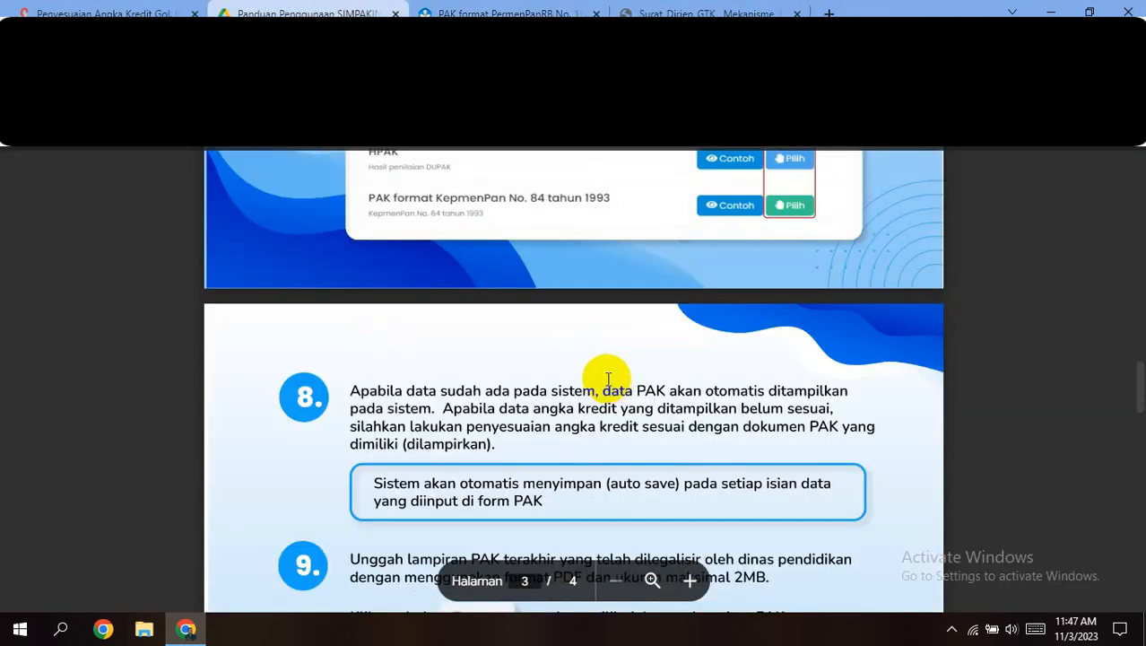
pyautogui.scroll(-1, 608, 378)
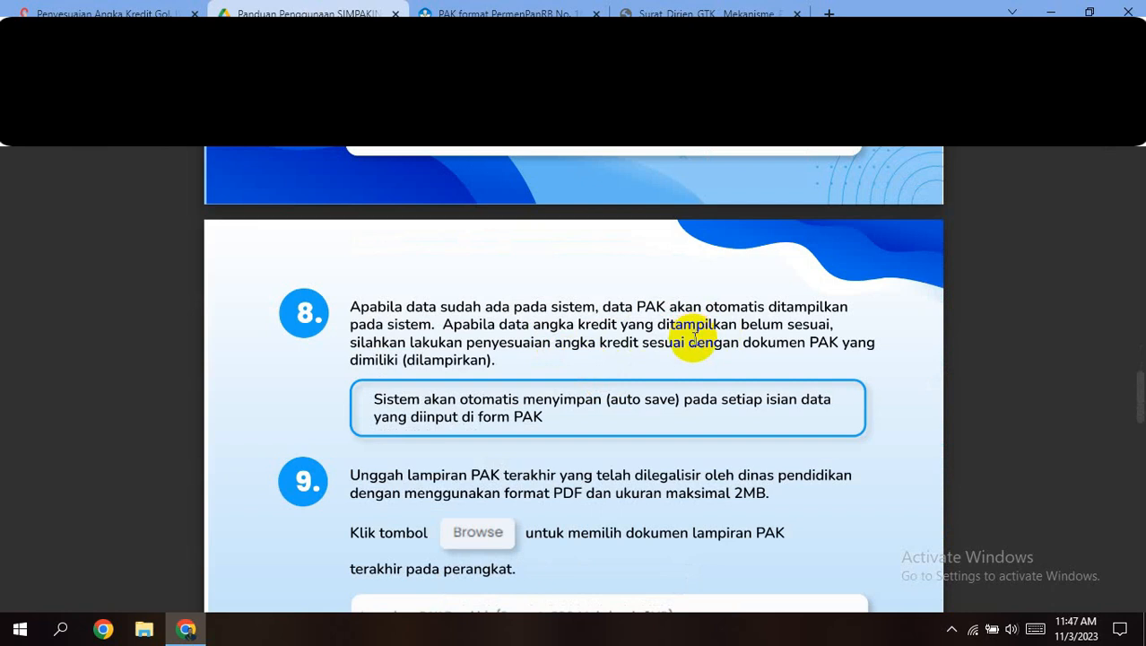
pyautogui.scroll(-1, 695, 340)
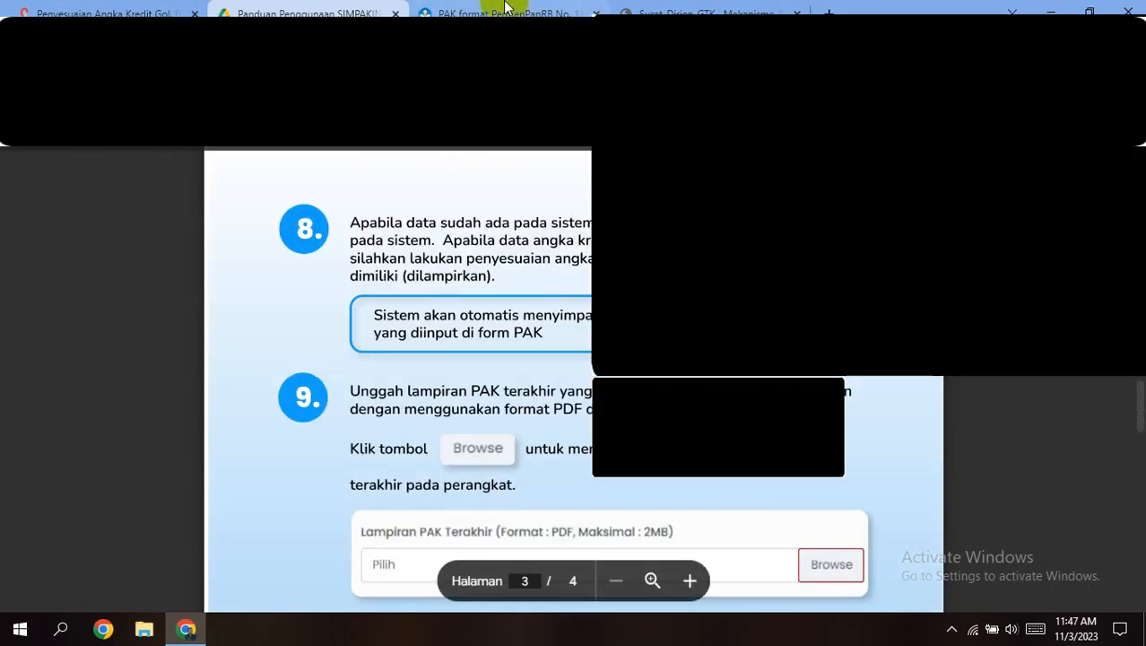
# Step: Locate the Nomor on the sample PAK and match it to the Nomor PAK Terakhir field of the submission form
pyautogui.click(505, 8)
pyautogui.scroll(-2, 403, 403)
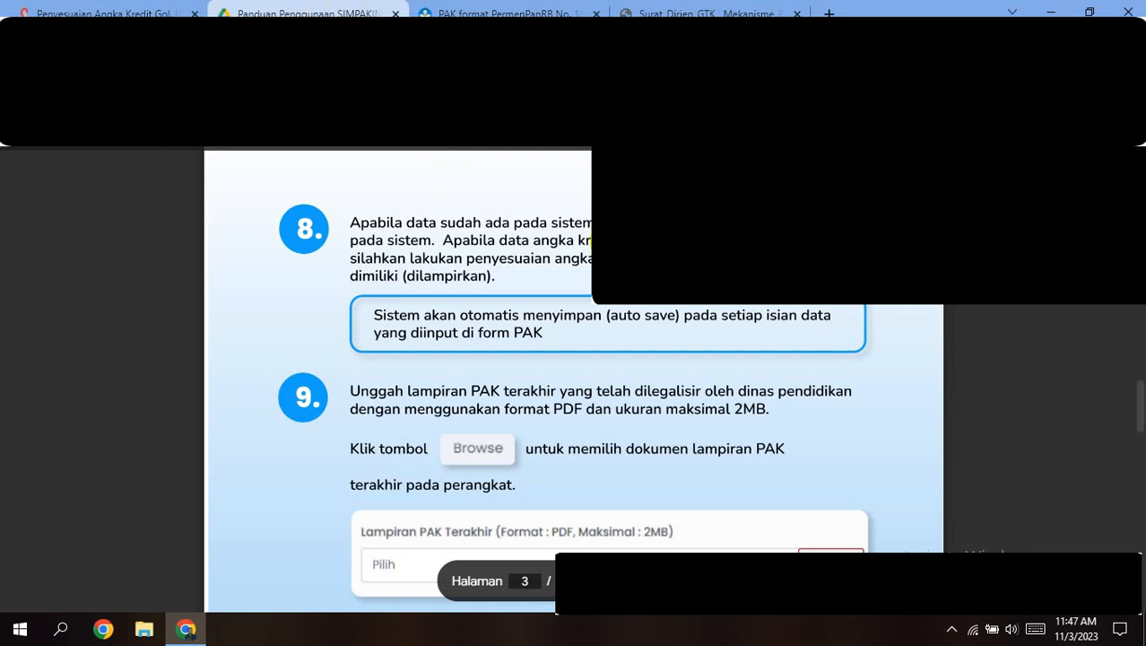
pyautogui.scroll(3, 665, 333)
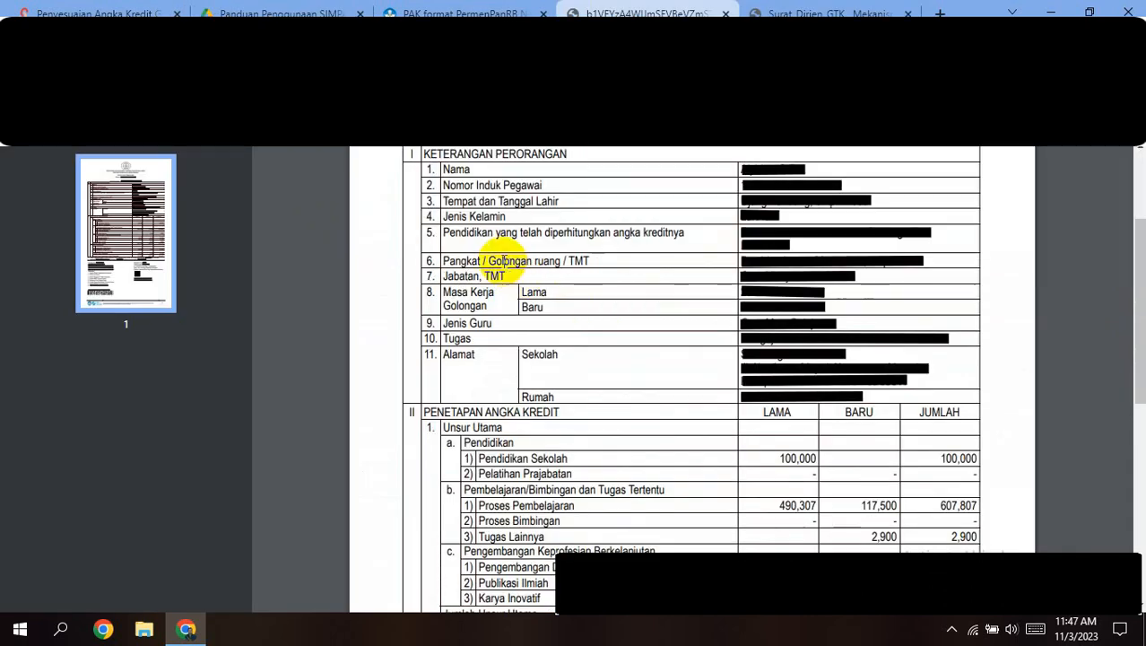
pyautogui.scroll(1, 490, 201)
pyautogui.scroll(1, 491, 200)
pyautogui.moveTo(644, 280); pyautogui.dragTo(793, 296)
pyautogui.click(793, 295)
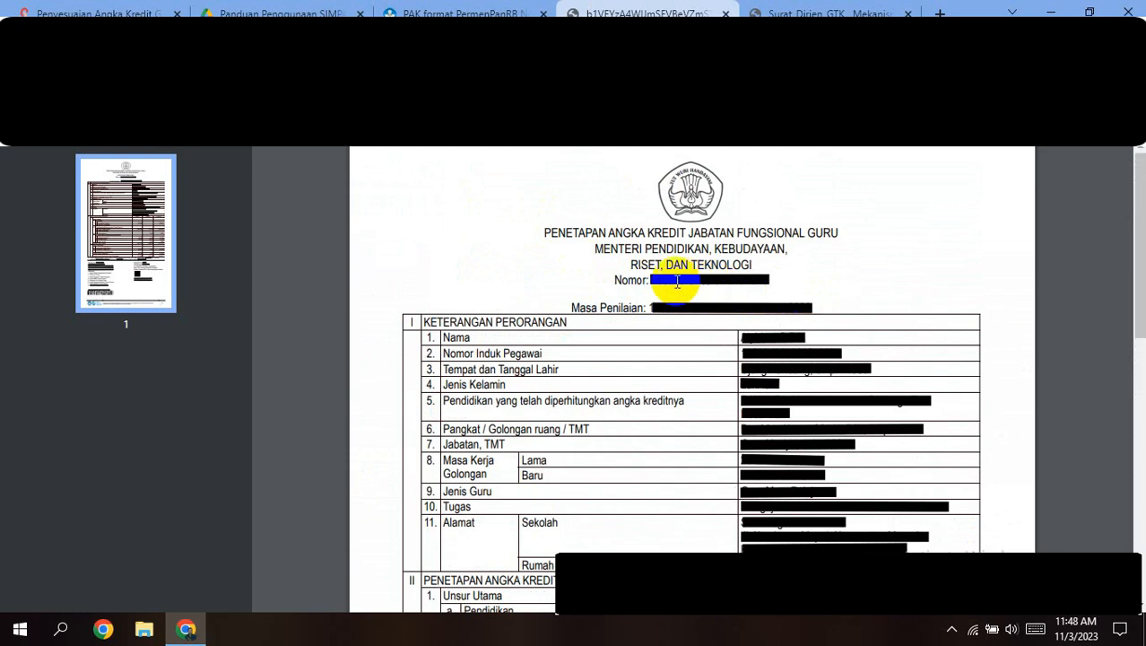
pyautogui.click(483, 11)
pyautogui.scroll(-2, 632, 368)
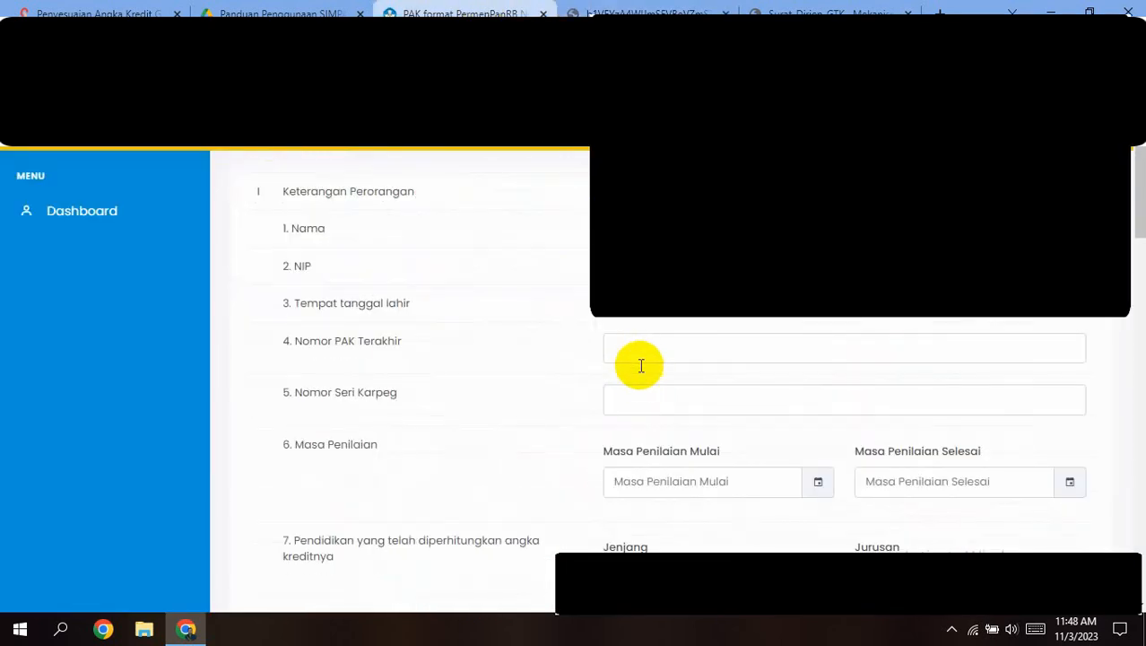
pyautogui.click(639, 358)
# Step: Compare the form's Masa Penilaian start and end fields with the Masa Penilaian line on the sample PAK
pyautogui.click(602, 8)
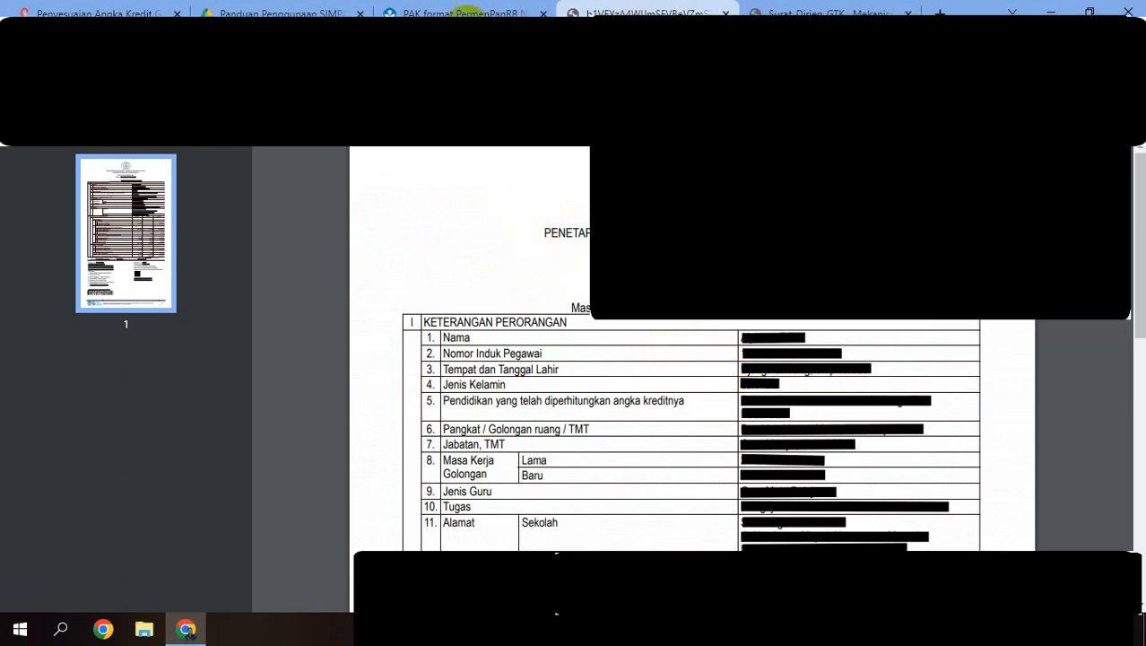
pyautogui.click(462, 13)
pyautogui.scroll(-1, 592, 345)
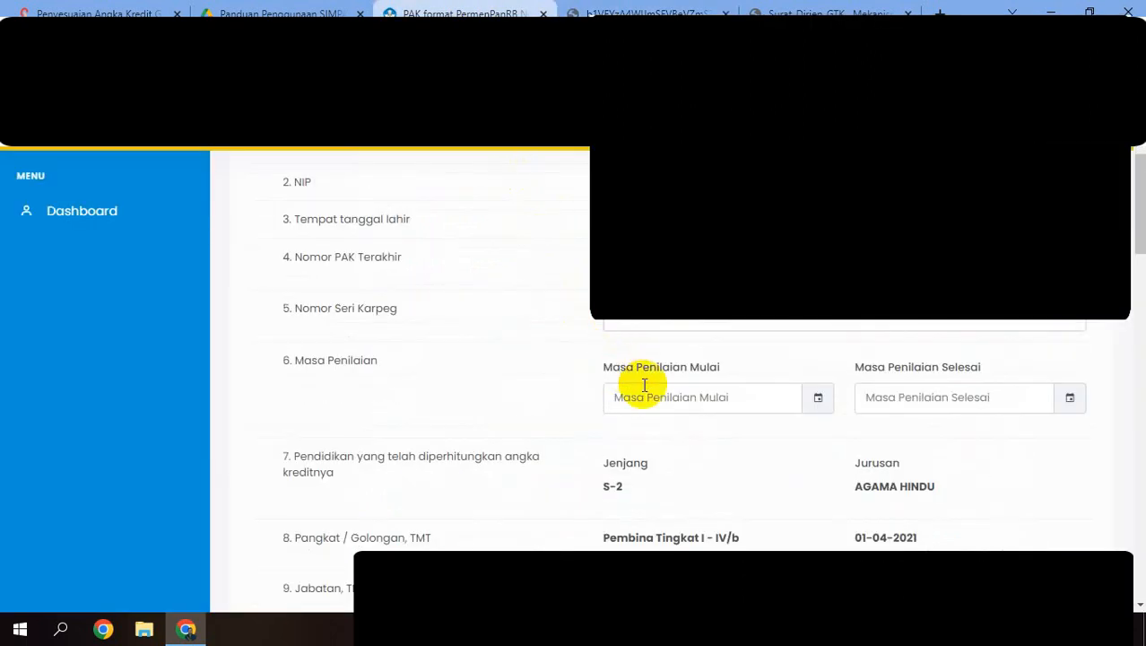
pyautogui.click(657, 11)
pyautogui.moveTo(573, 294); pyautogui.dragTo(782, 319)
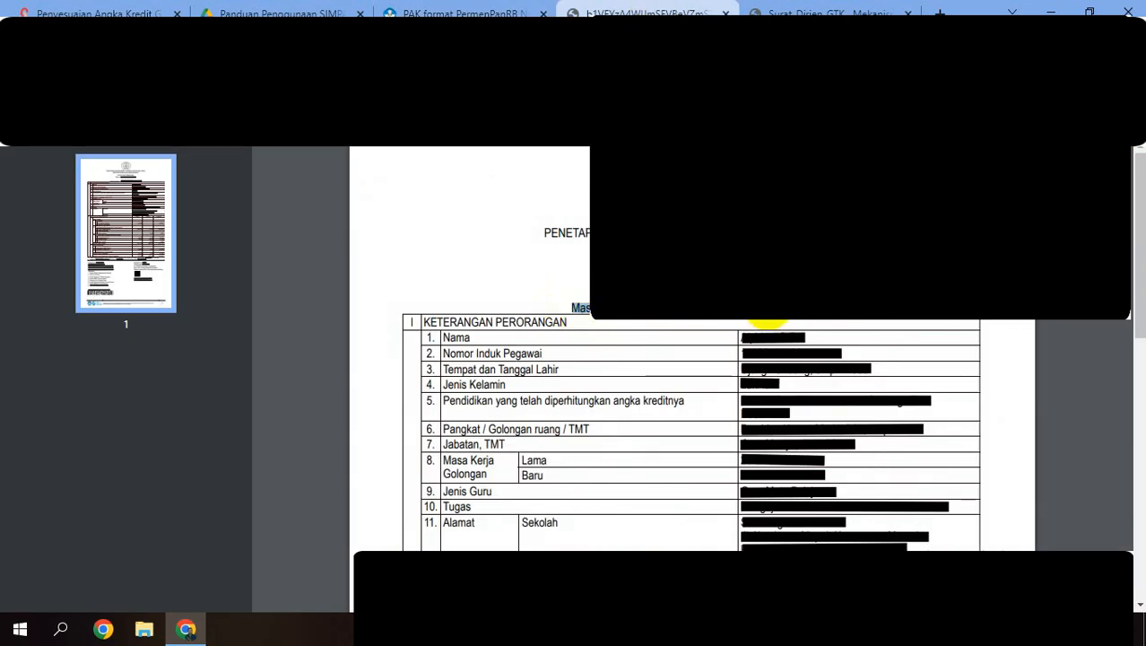
pyautogui.click(440, 11)
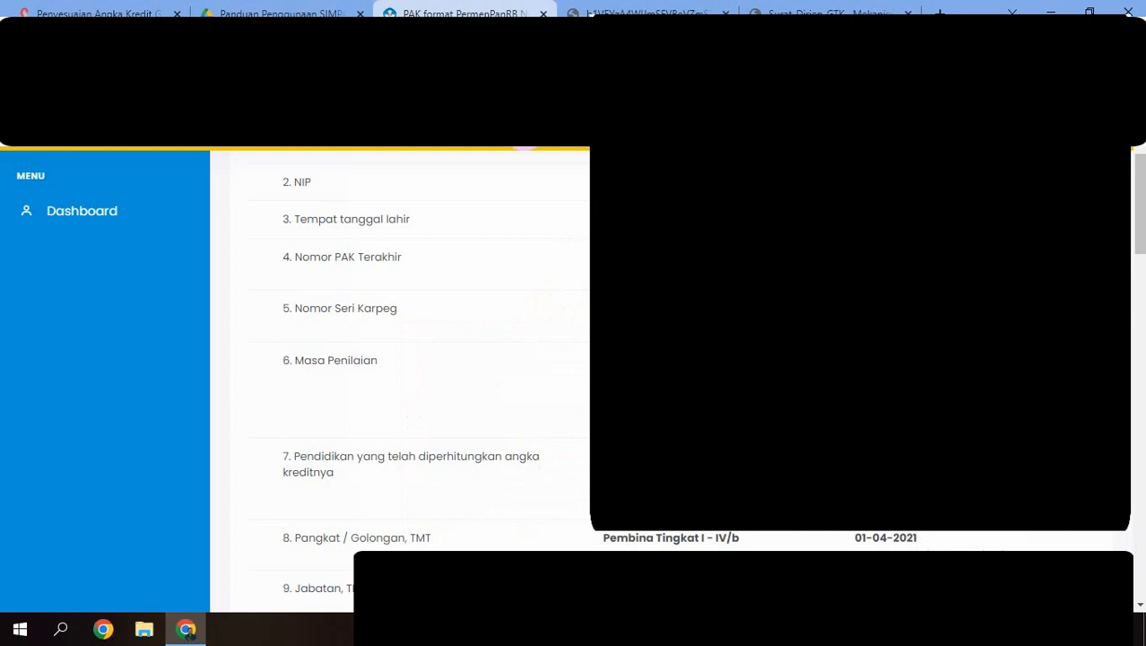
# Step: Review the form's fields from Masa Penilaian to Jenis Guru and view the available Jenis Guru options without choosing one
pyautogui.scroll(-1, 574, 413)
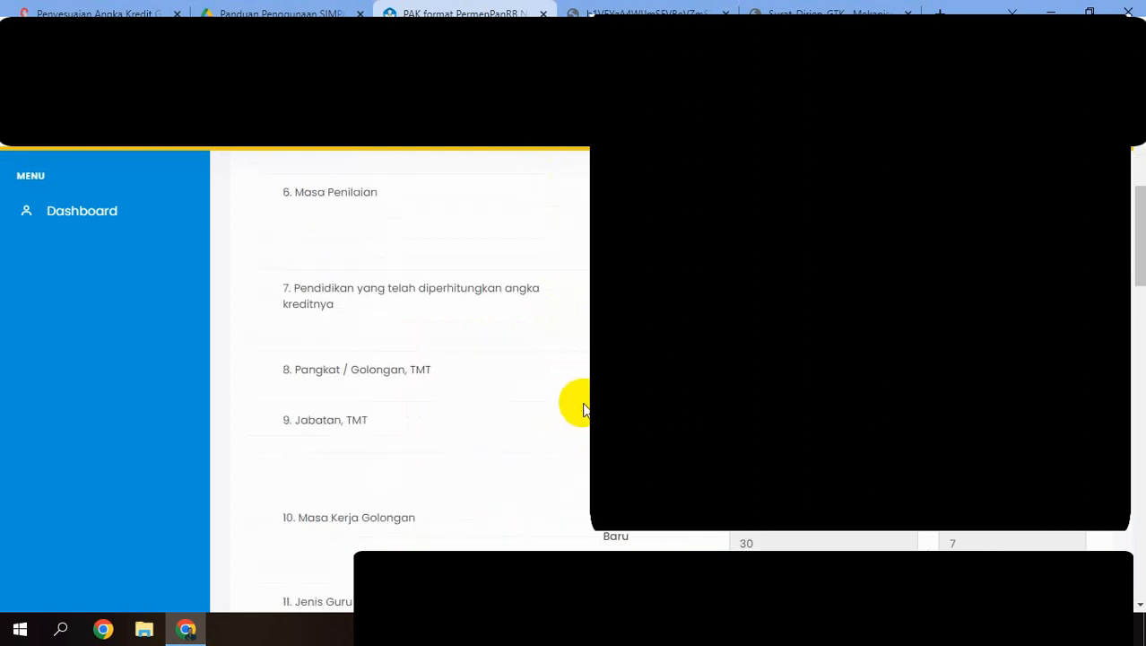
pyautogui.scroll(-1, 400, 376)
pyautogui.scroll(-1, 400, 381)
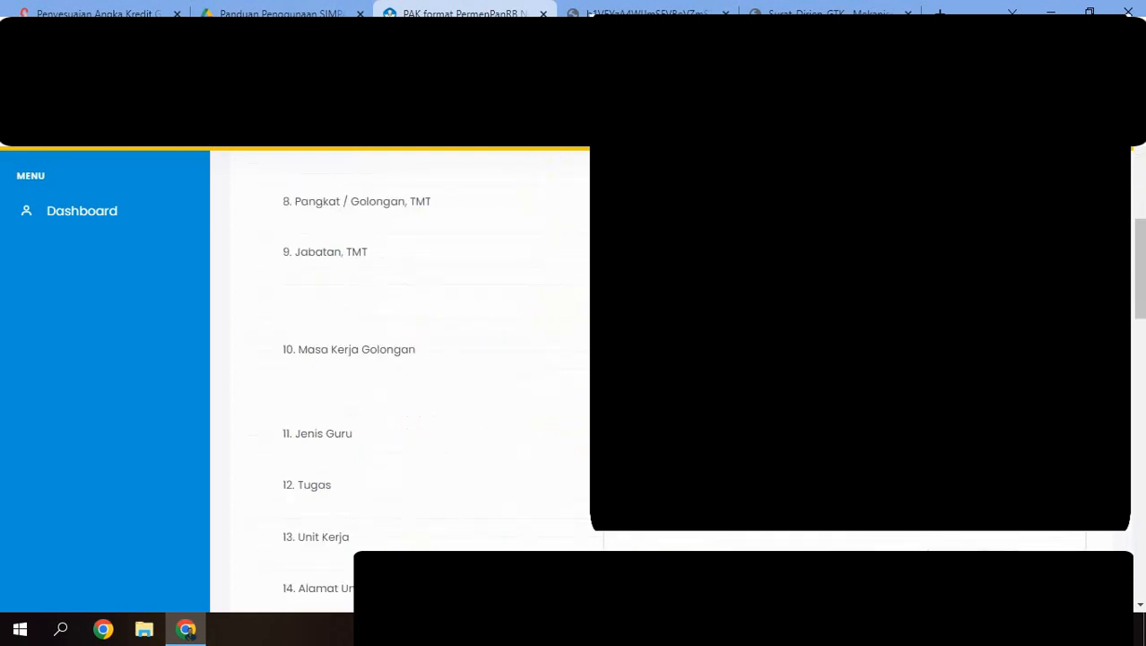
pyautogui.scroll(-1, 812, 337)
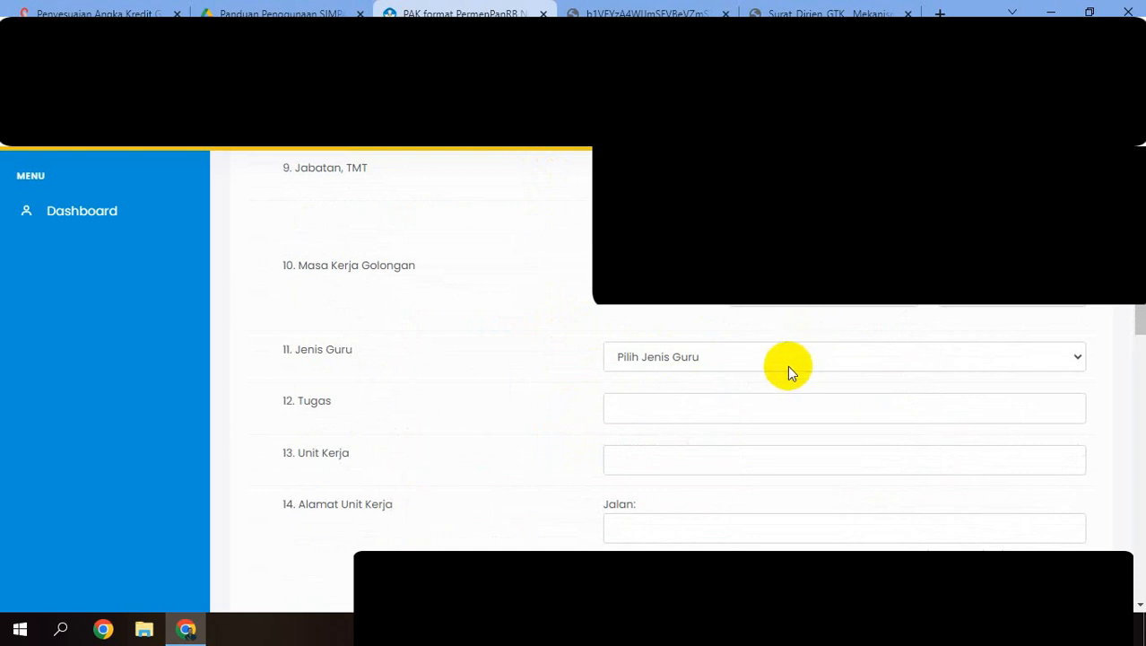
pyautogui.click(787, 363)
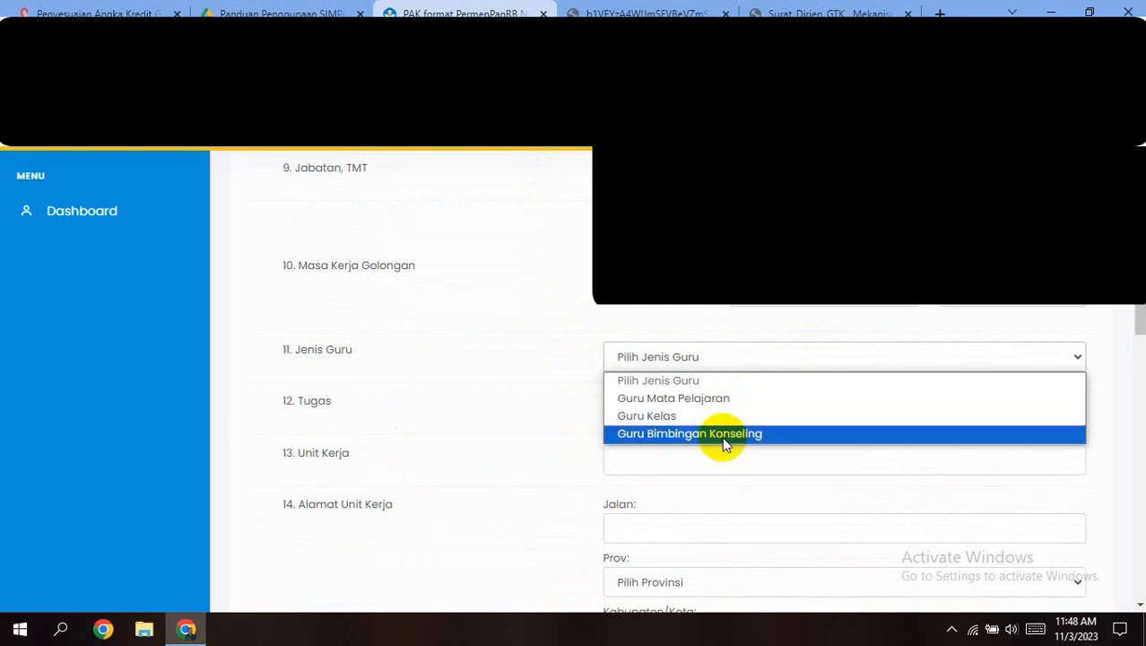
pyautogui.click(480, 444)
# Step: Compare the form's Tugas, Unit Kerja and Alamat Unit Kerja fields with the matching entries on the sample PAK
pyautogui.scroll(-1, 624, 450)
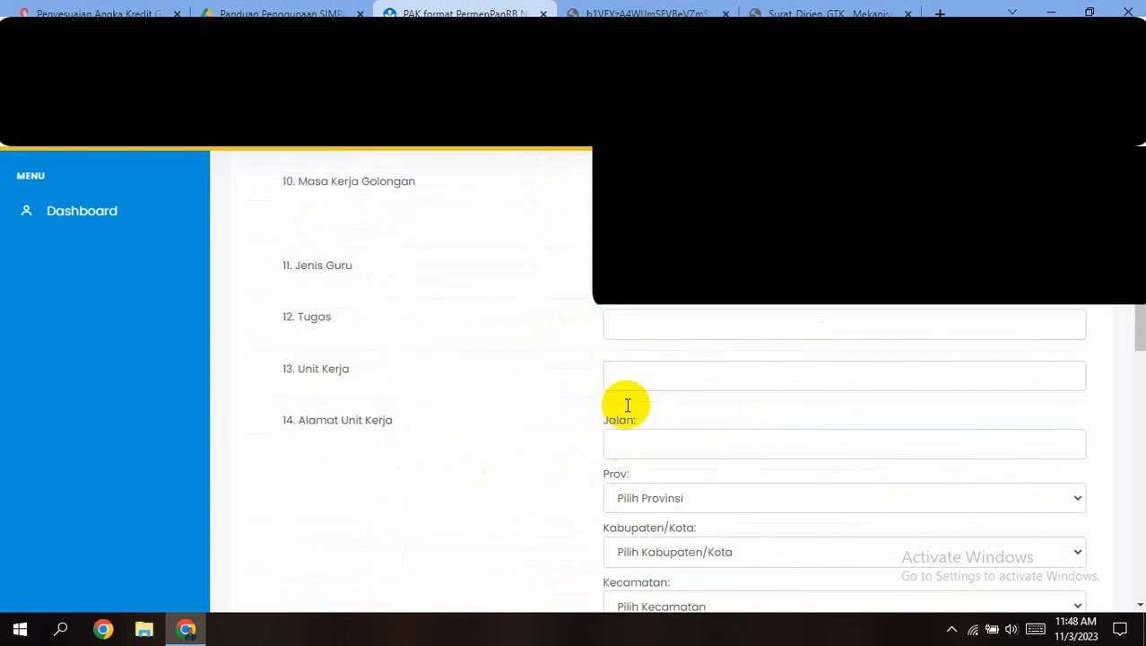
pyautogui.click(646, 14)
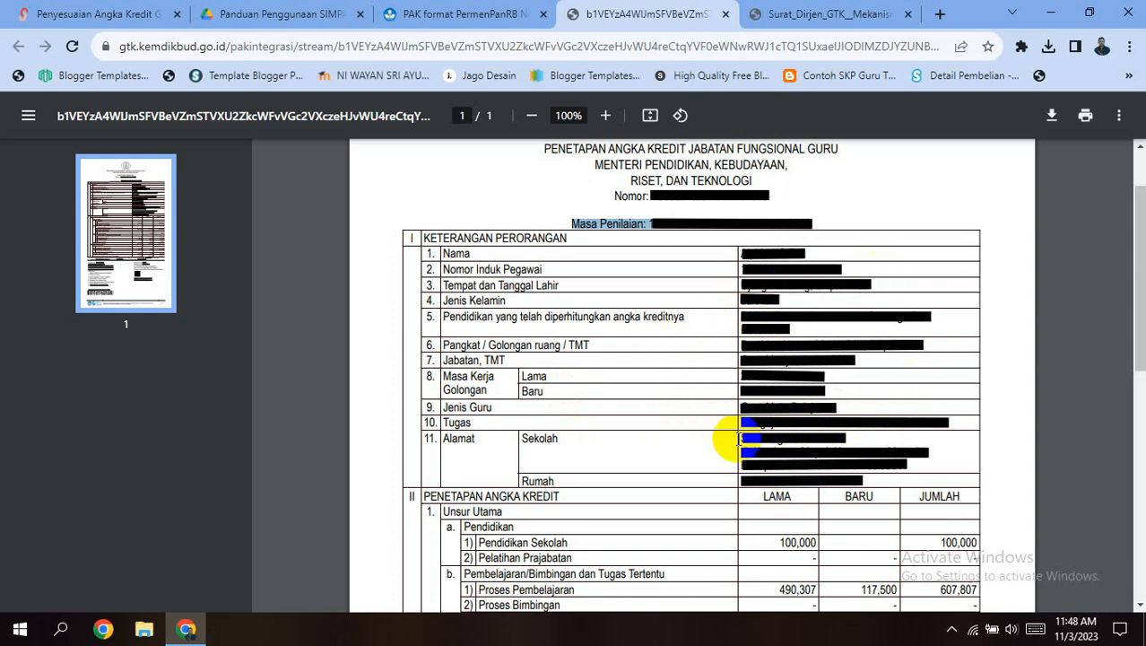
pyautogui.scroll(-1, 832, 325)
pyautogui.click(476, 14)
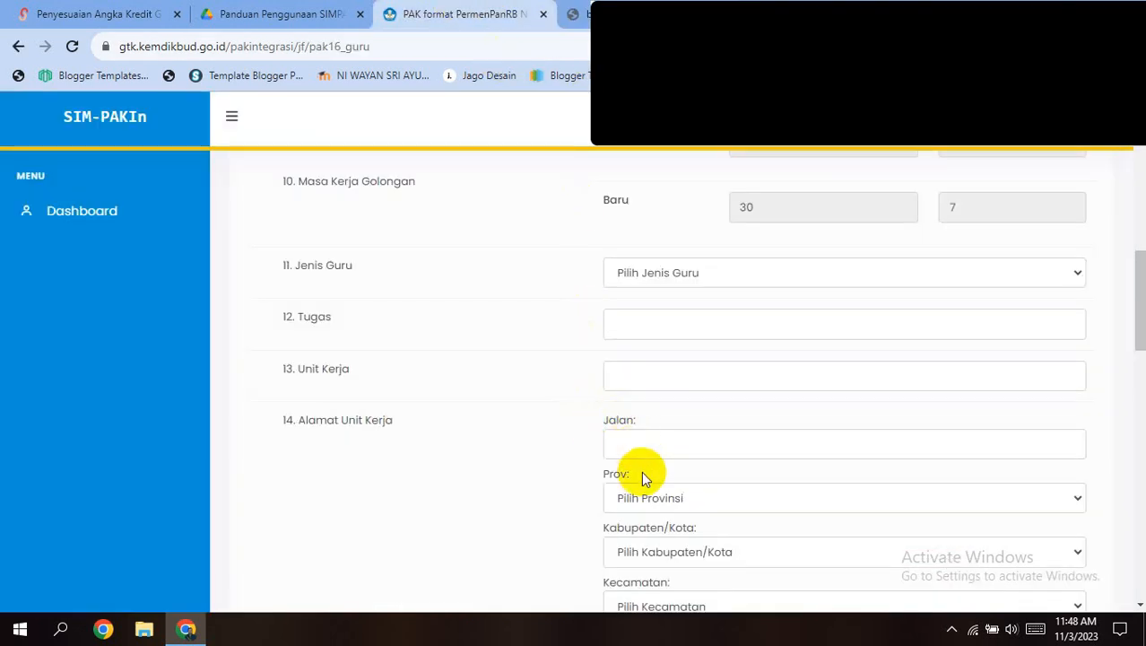
pyautogui.scroll(-1, 646, 495)
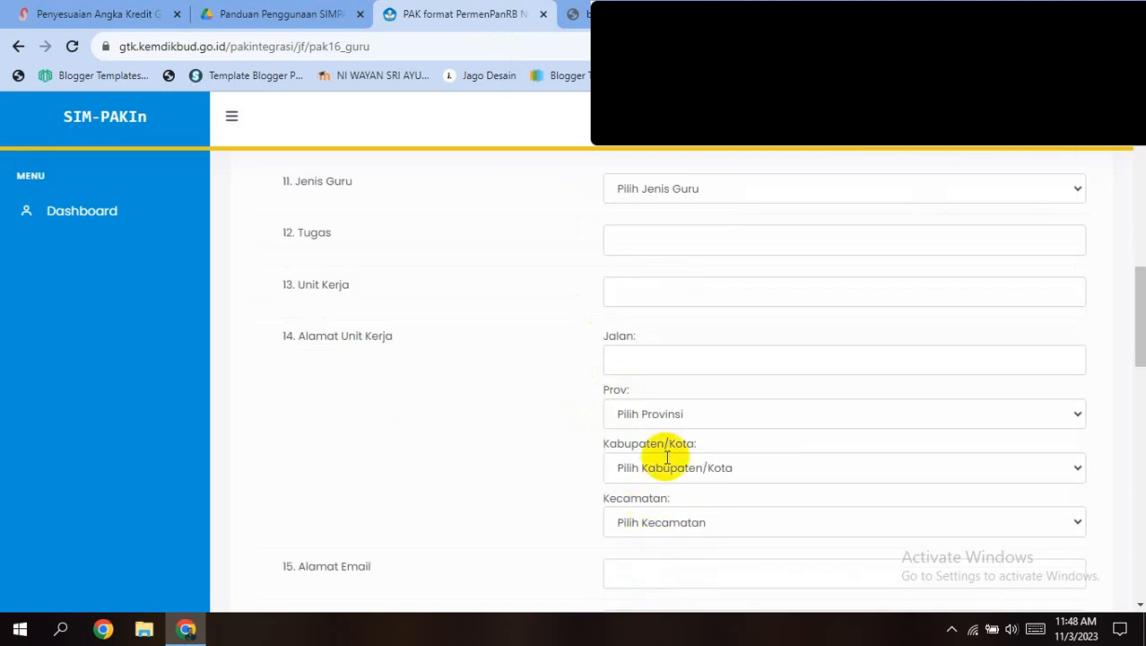
# Step: Set the Alamat Unit Kerja to Prov. Nusa Tenggara Timur, Kab. Manggarai Barat and Kec. Ndoso
pyautogui.click(681, 418)
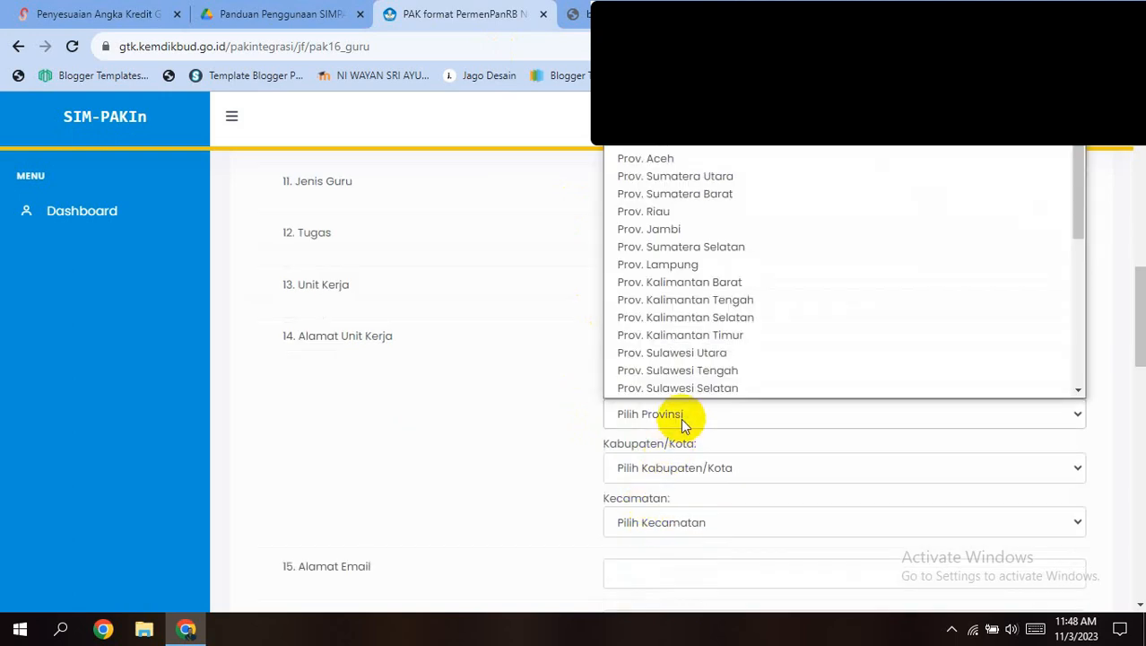
pyautogui.click(550, 320)
pyautogui.click(634, 467)
pyautogui.scroll(-1, 642, 448)
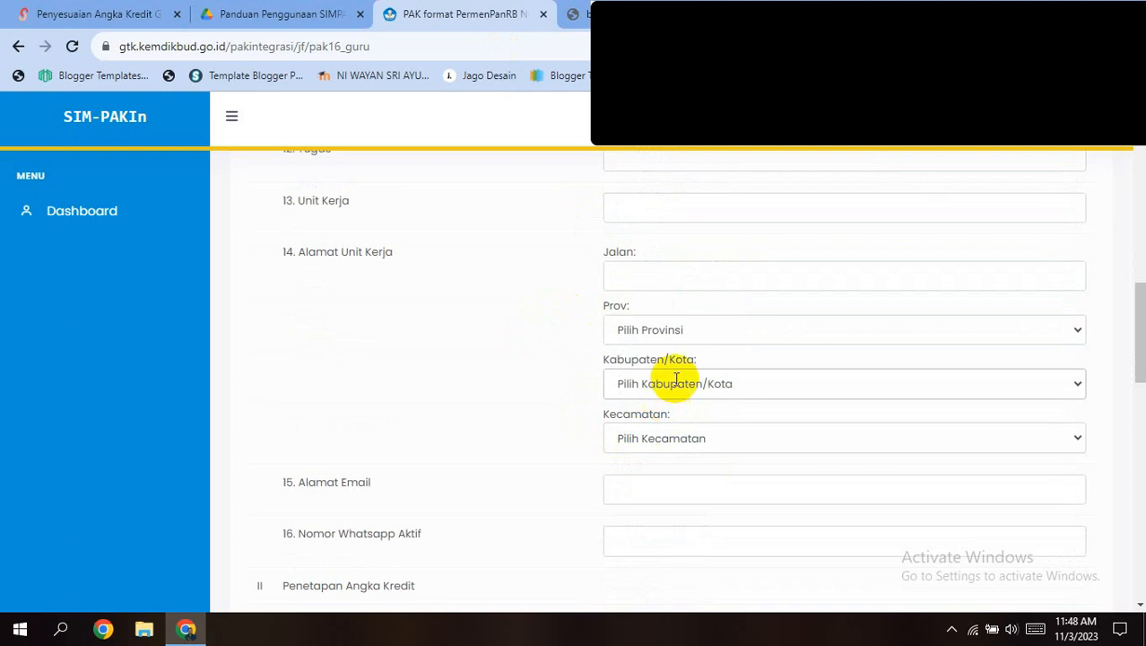
pyautogui.click(686, 330)
pyautogui.scroll(-3, 668, 251)
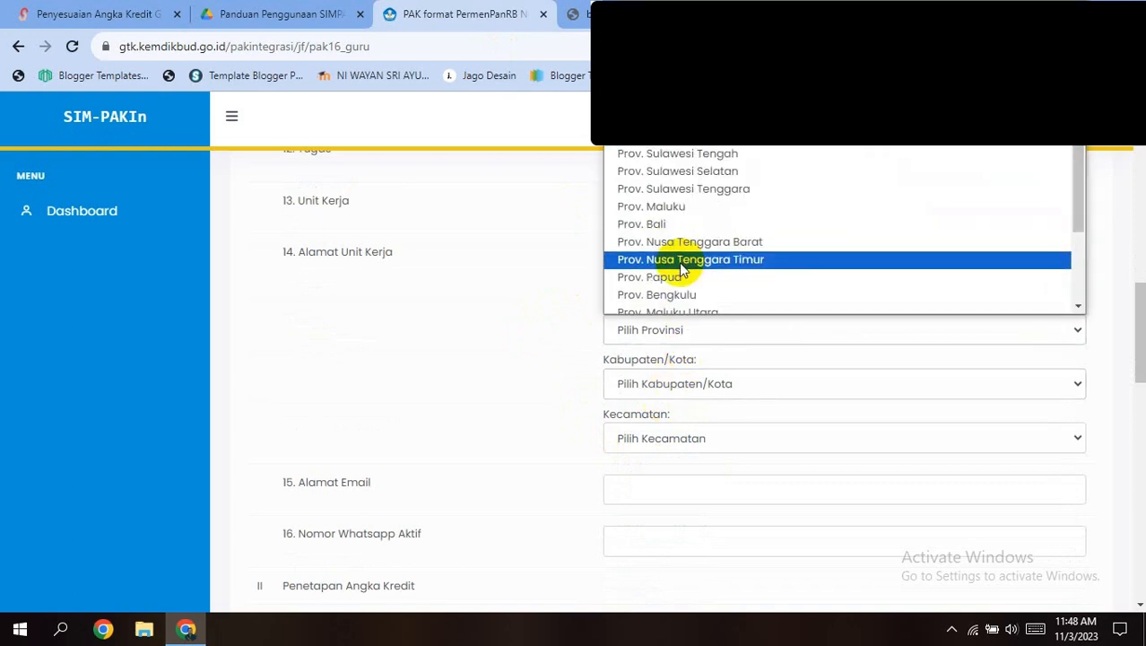
pyautogui.click(681, 260)
pyautogui.click(704, 391)
pyautogui.click(708, 285)
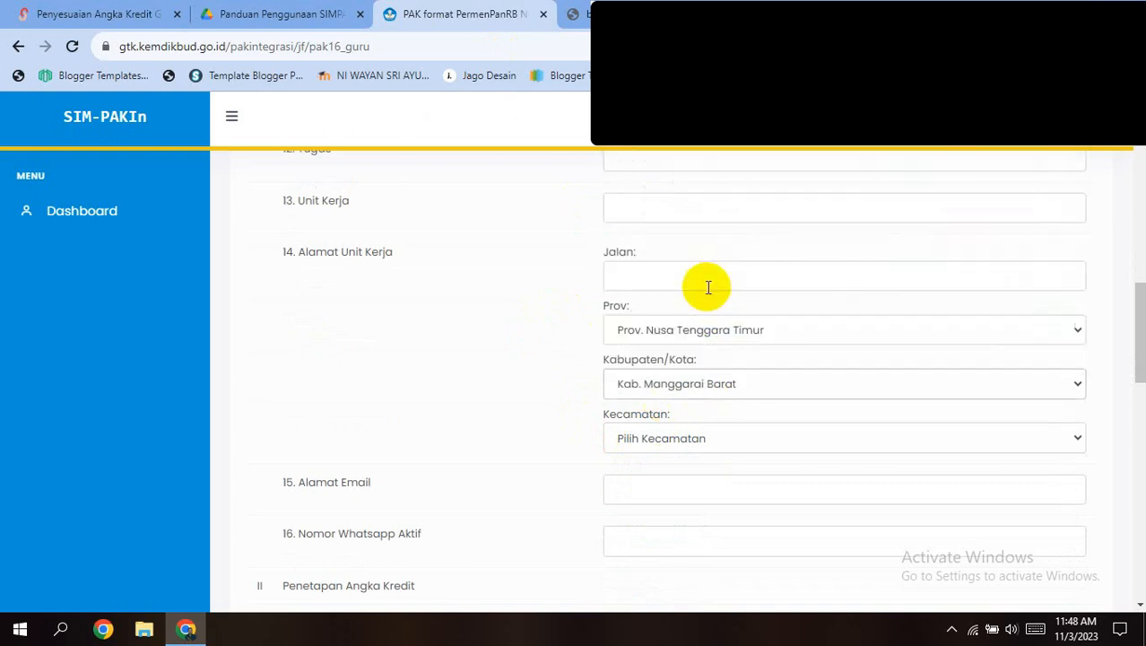
pyautogui.click(628, 438)
pyautogui.click(664, 384)
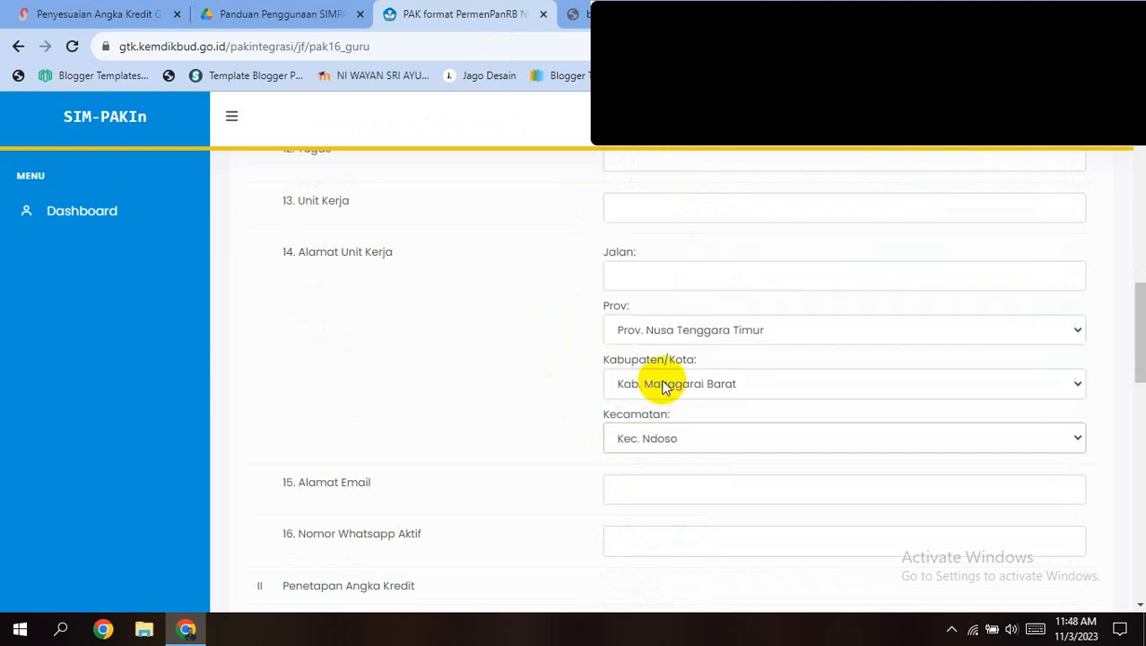
# Step: Compare the form's Penetapan Angka Kredit section with the Lama, Baru and Jumlah table on the sample PAK
pyautogui.scroll(-1, 664, 386)
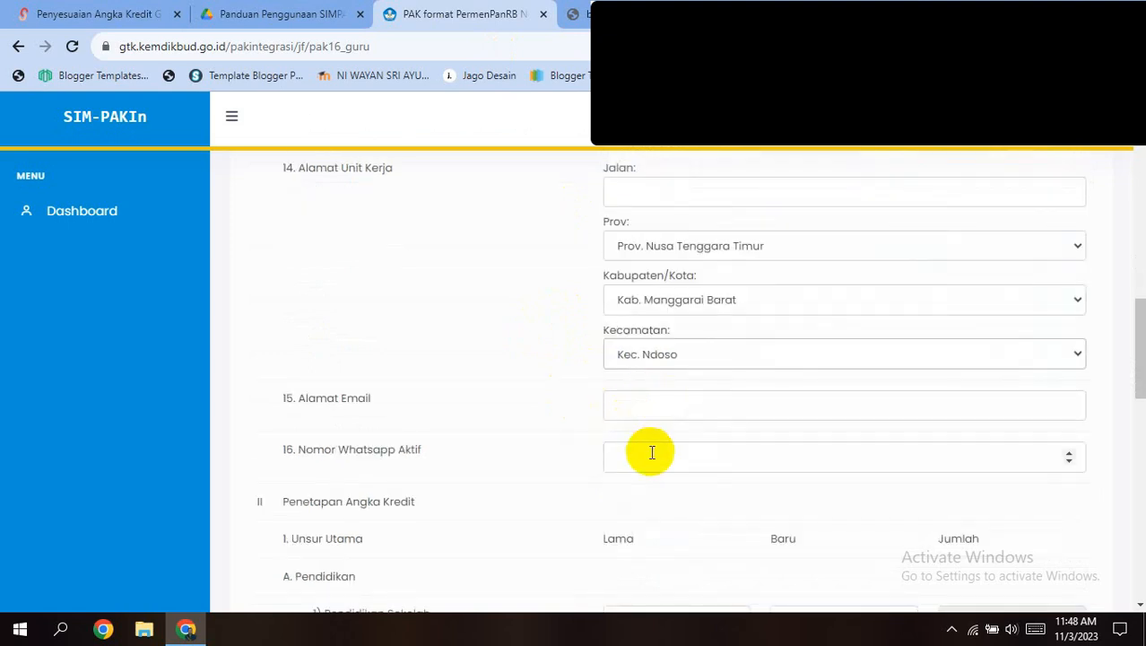
pyautogui.scroll(-3, 653, 452)
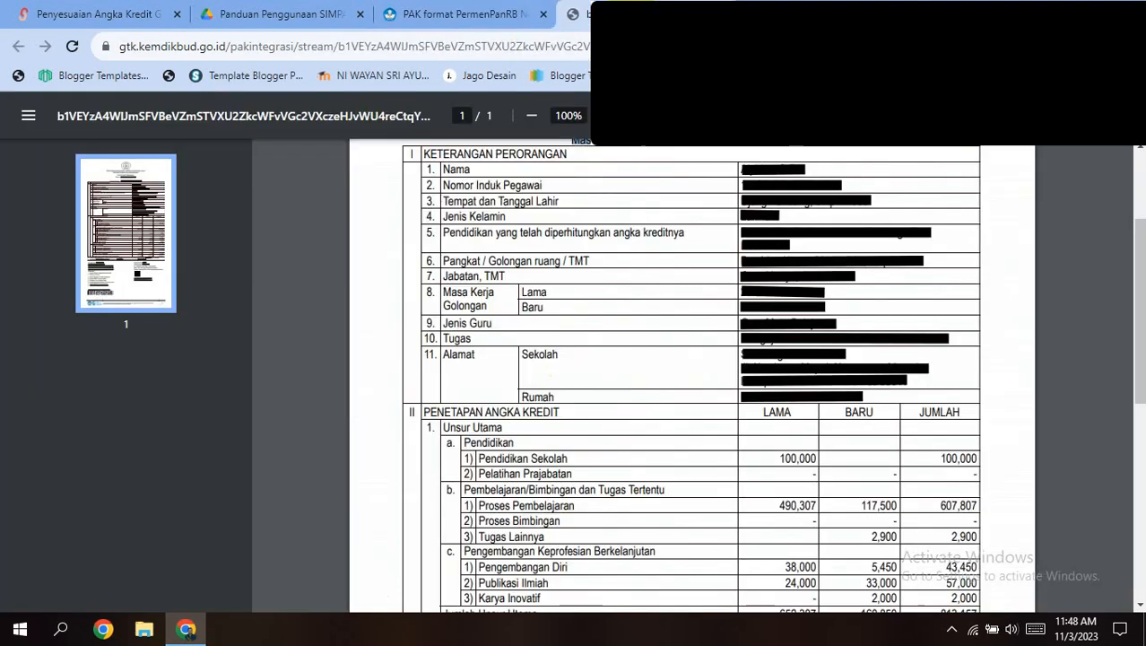
pyautogui.scroll(-1, 759, 278)
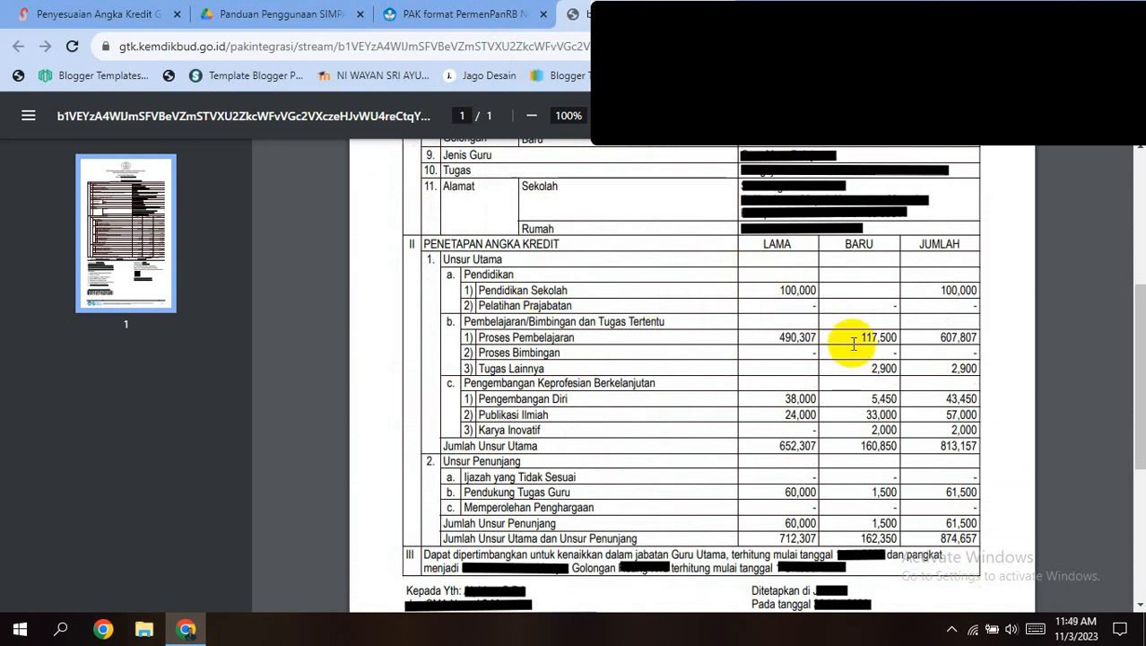
pyautogui.click(457, 13)
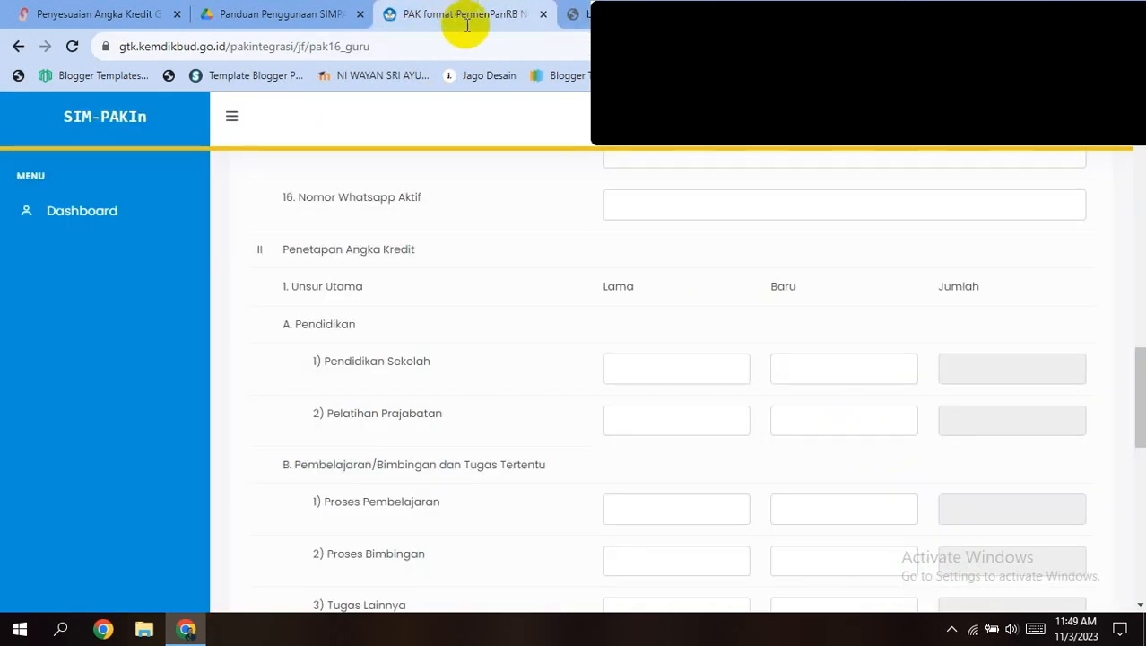
pyautogui.click(575, 14)
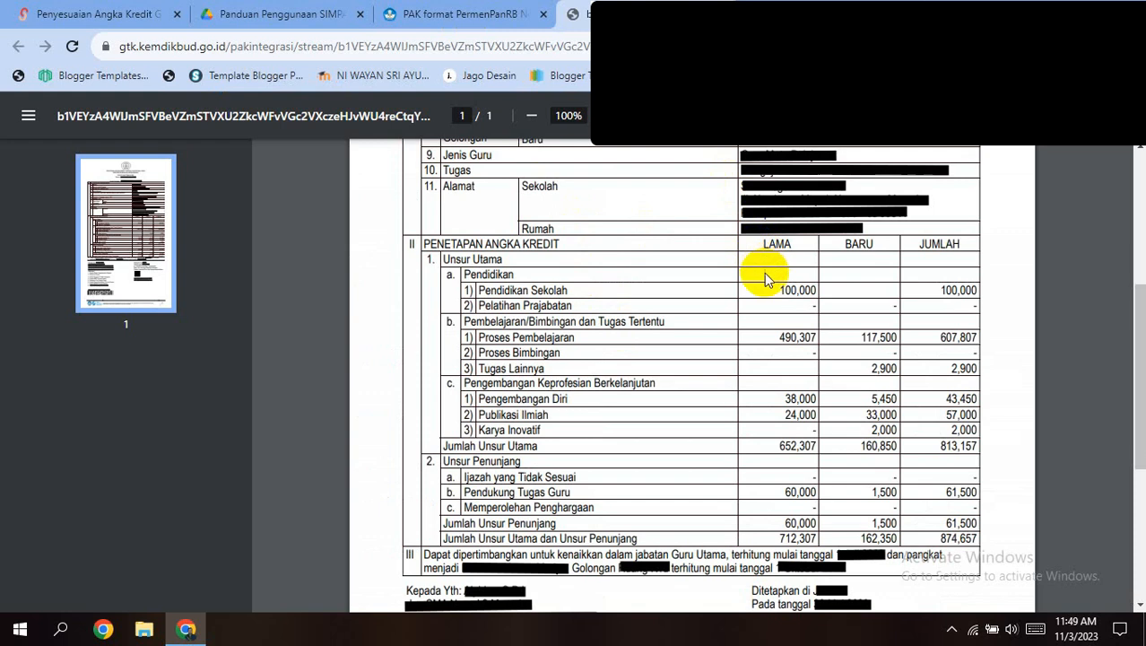
# Step: Enter the sample PAK's Lama credit for Pendidikan Sekolah in the form as 100
pyautogui.moveTo(777, 286); pyautogui.dragTo(817, 283)
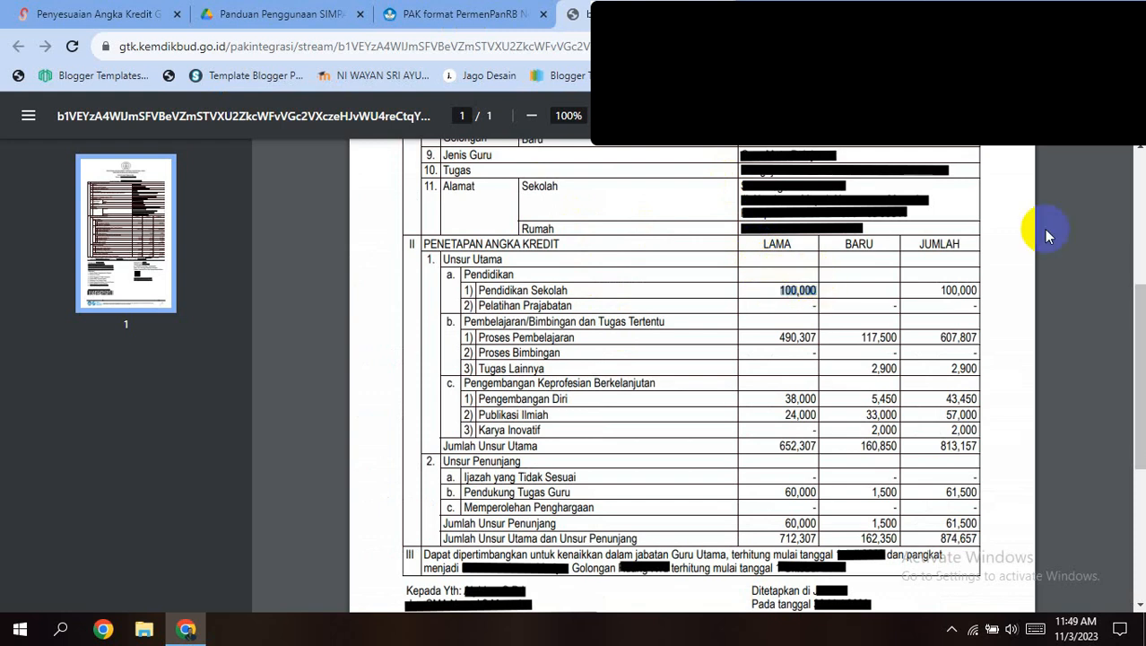
pyautogui.click(458, 13)
pyautogui.click(707, 356)
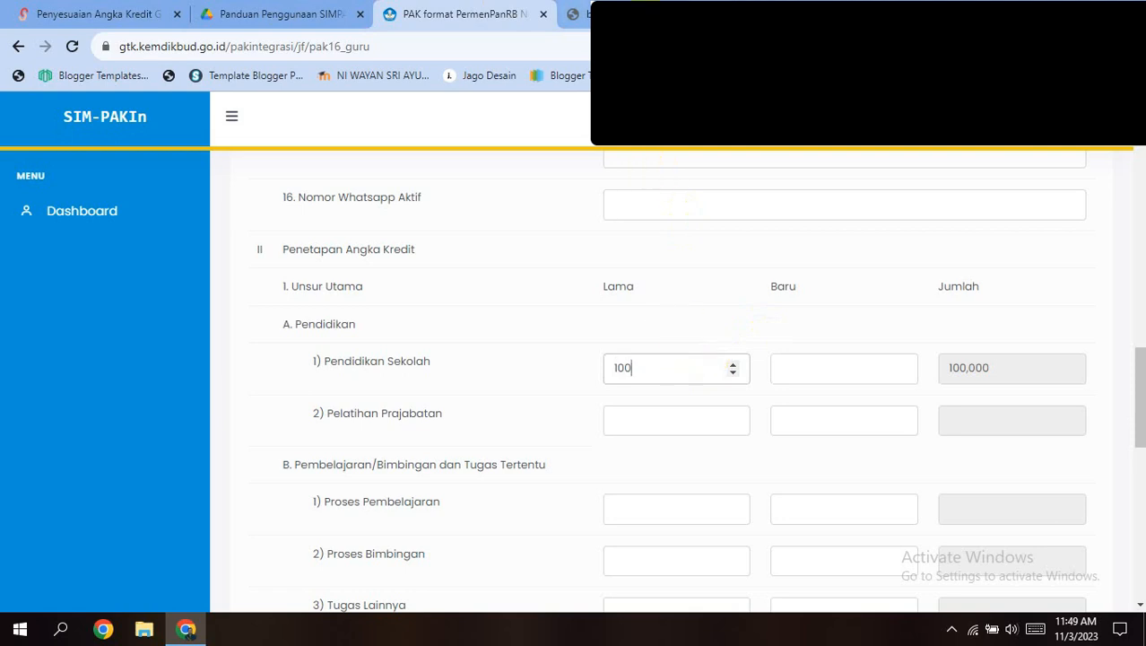
pyautogui.write('100')
# Step: Set Pelatihan Prajabatan to 0 for both Lama and Baru, and Pendidikan Sekolah Baru to 0
pyautogui.hotkey('ctrl', 'Tab')
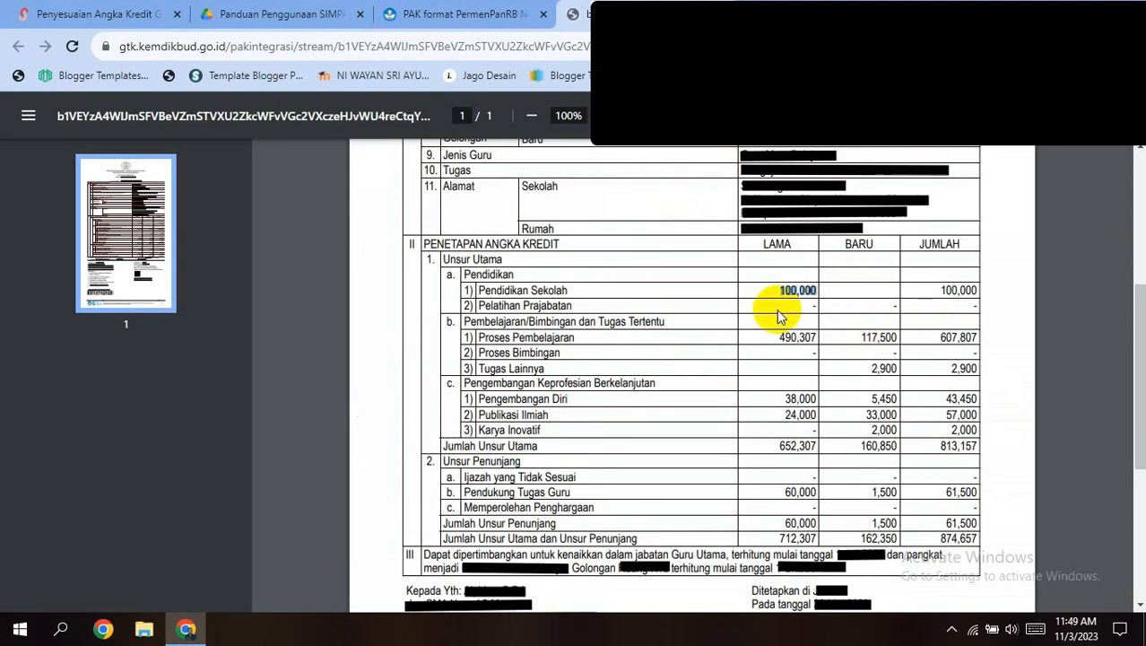
pyautogui.click(458, 13)
pyautogui.click(663, 414)
pyautogui.write('0')
pyautogui.click(847, 426)
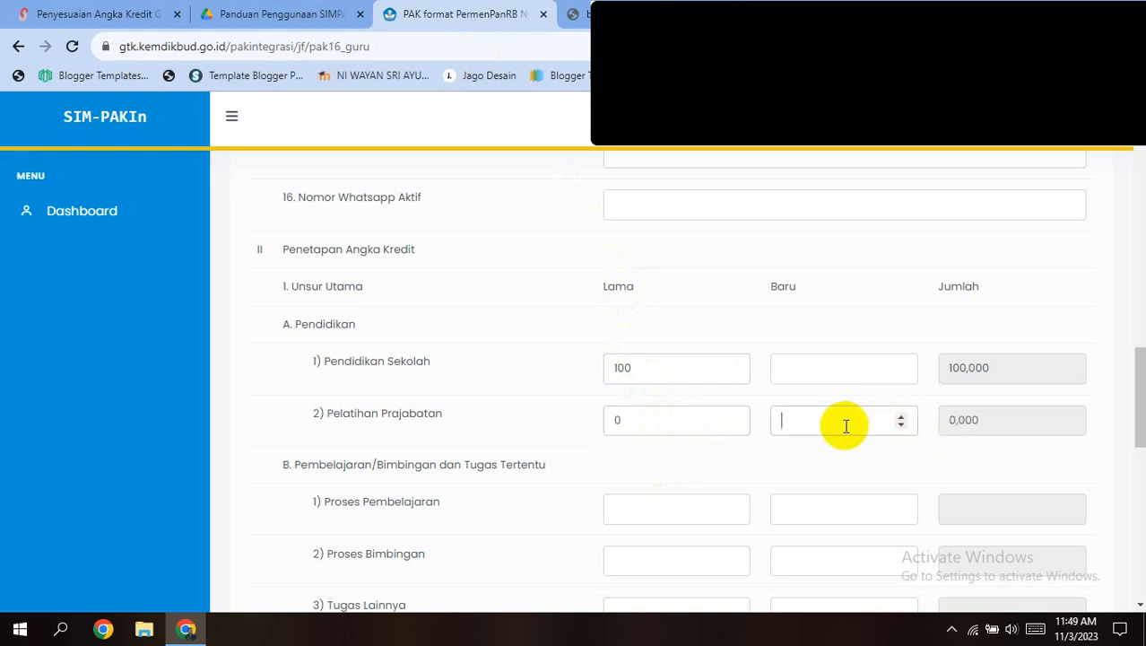
pyautogui.click(831, 369)
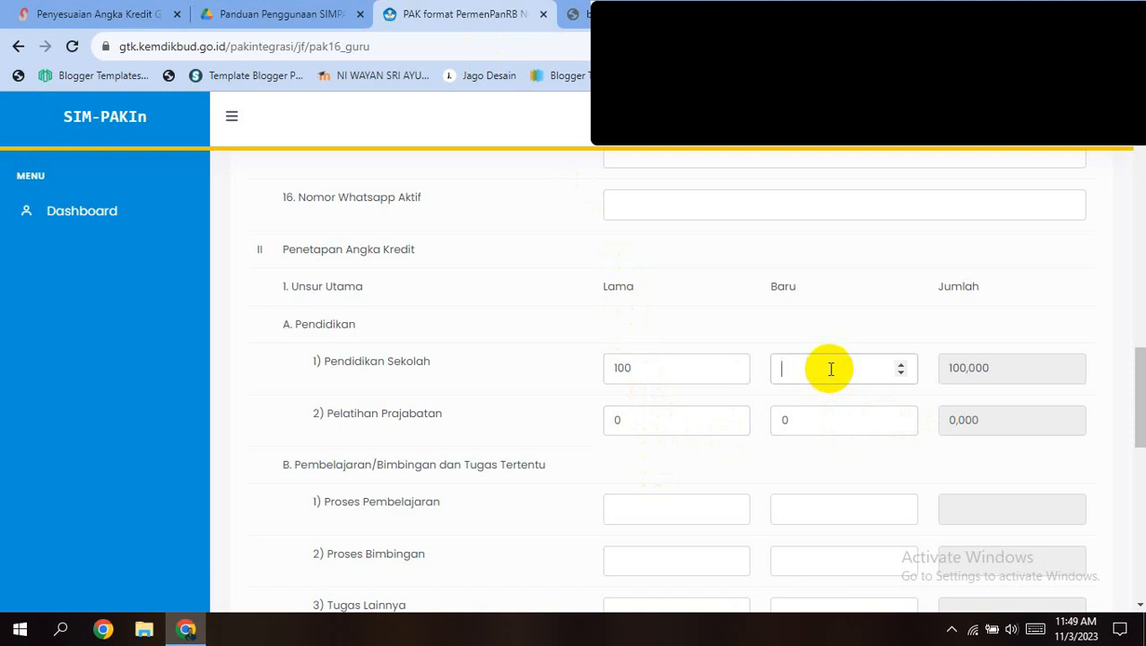
pyautogui.write('0')
# Step: Enter the Proses Pembelajaran credits from the sample PAK: Lama 490,307 and Baru 117,500
pyautogui.scroll(-1, 830, 369)
pyautogui.click(693, 422)
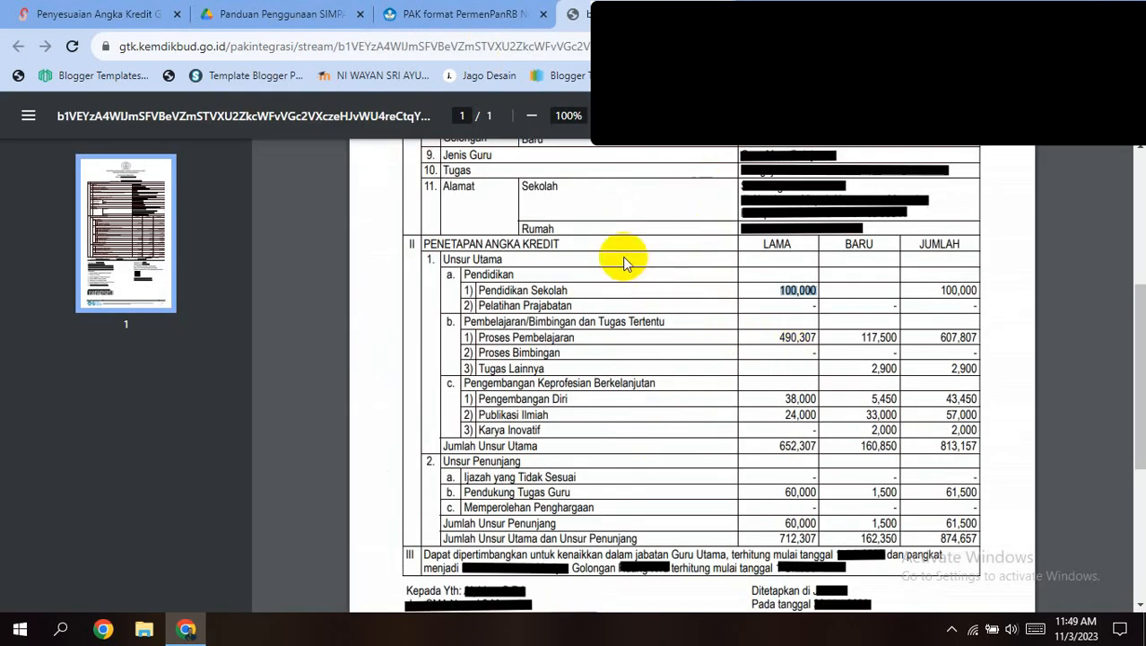
pyautogui.click(429, 11)
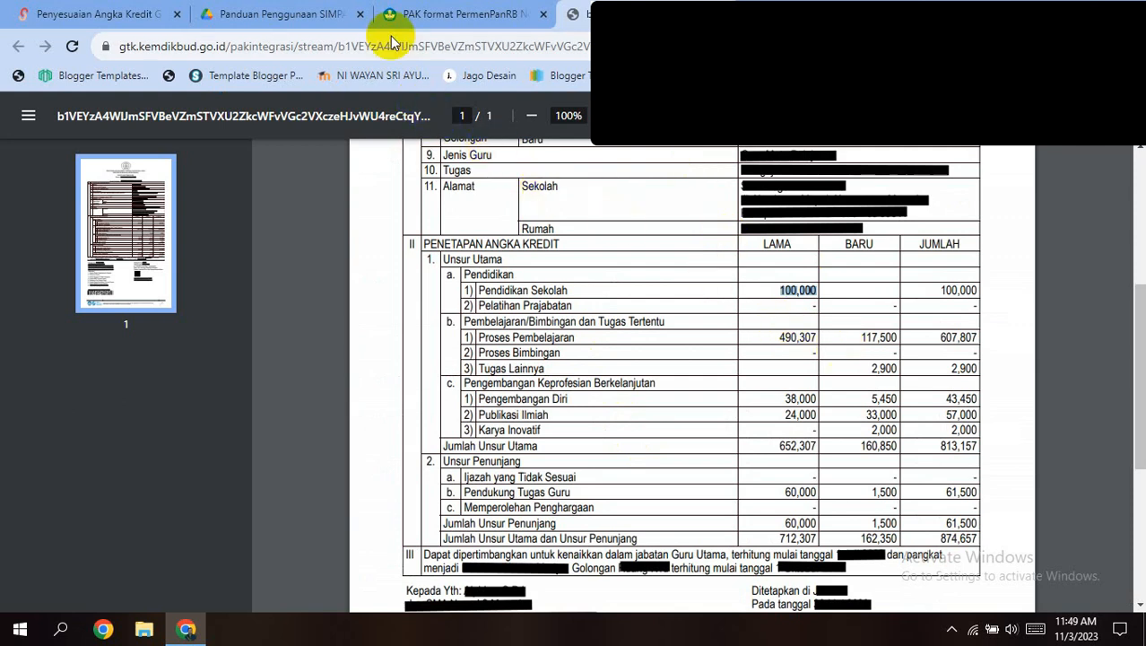
pyautogui.click(422, 13)
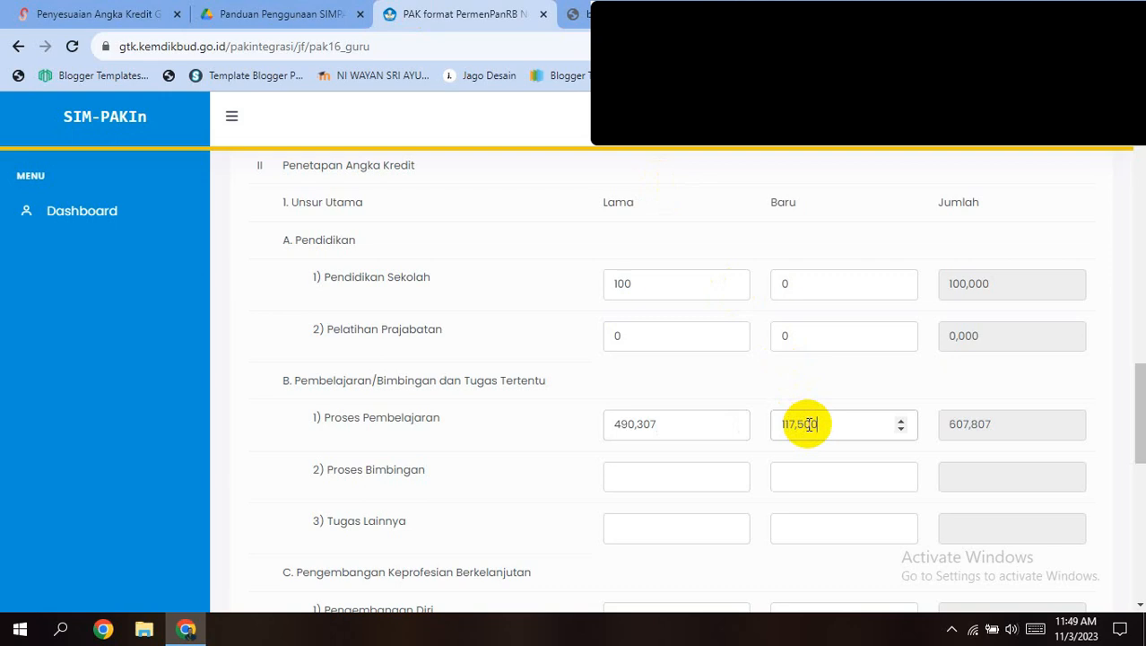
# Step: Consult the sample PAK and set the Baru credit for Proses Bimbingan to 2,900
pyautogui.click(619, 14)
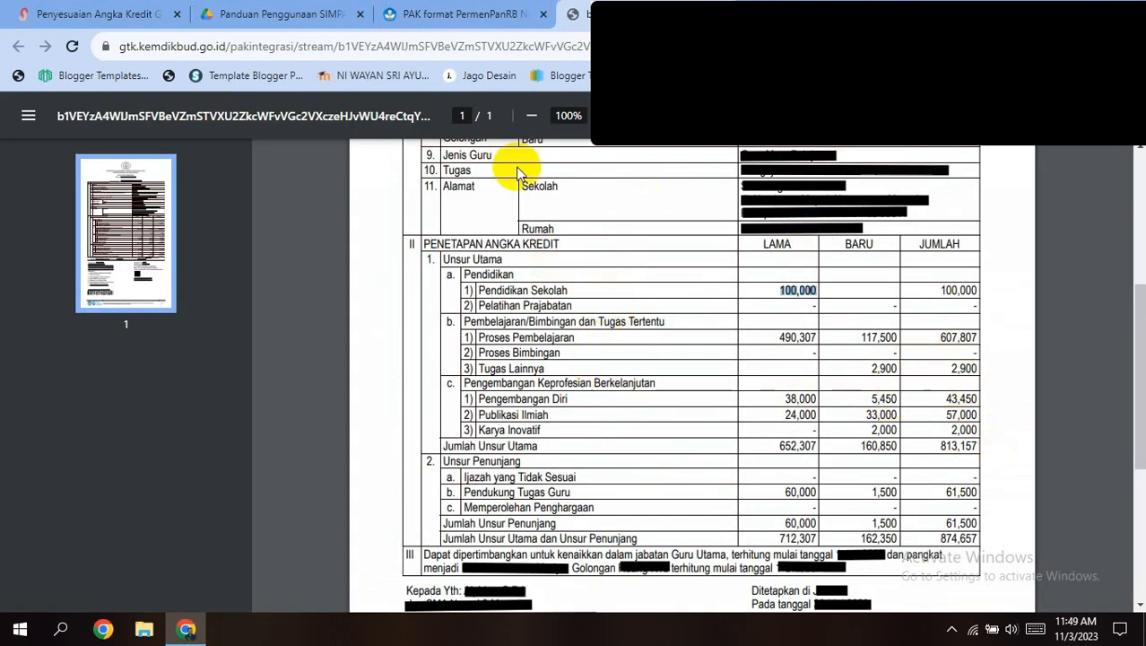
pyautogui.click(439, 9)
pyautogui.click(696, 471)
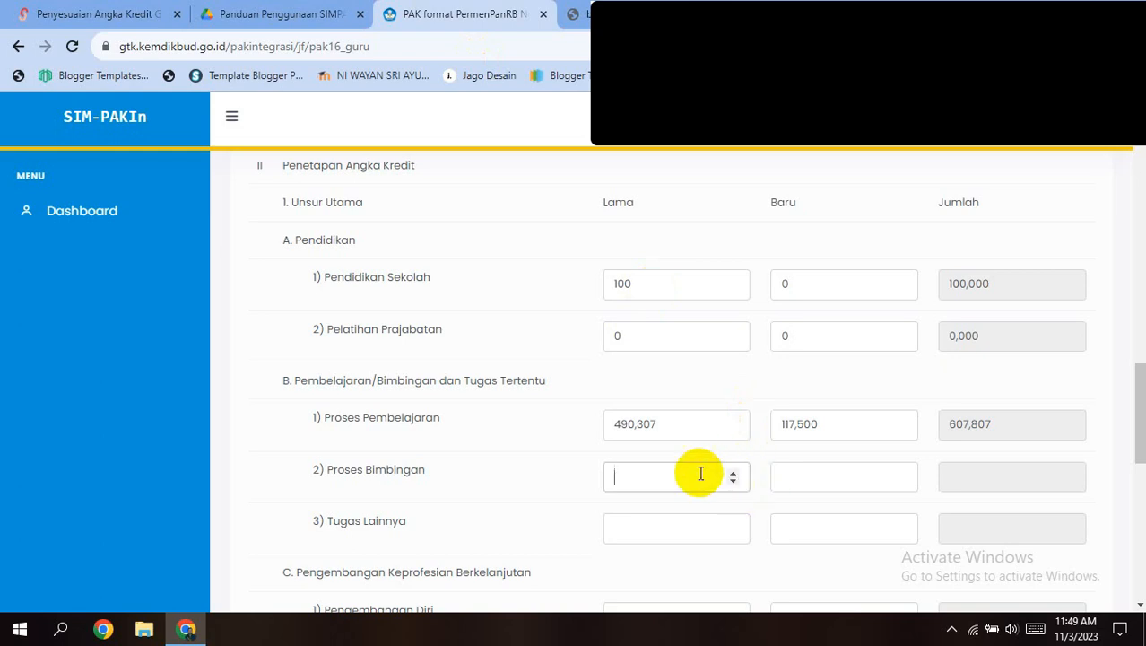
pyautogui.click(575, 9)
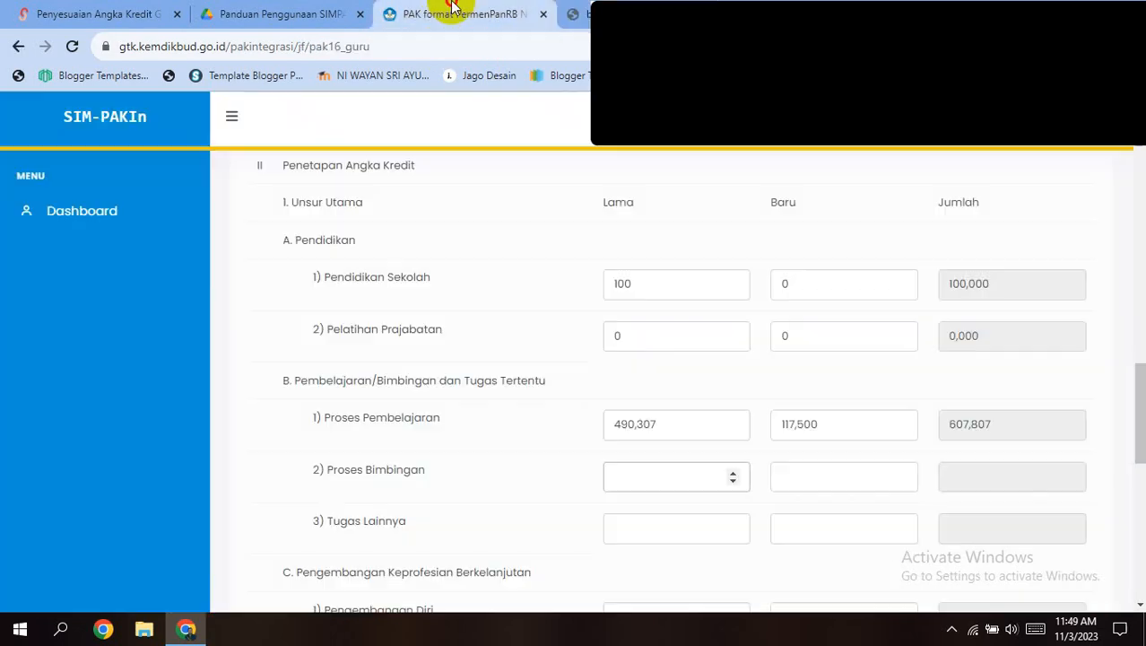
pyautogui.click(444, 11)
pyautogui.click(805, 485)
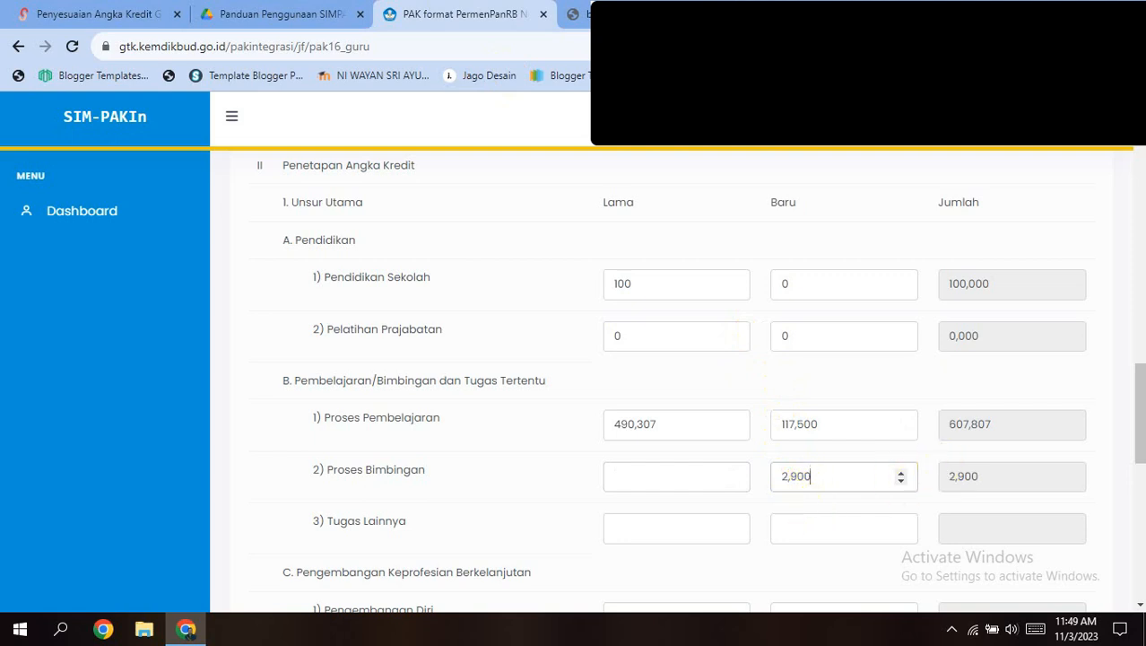
# Step: Set Tugas Lainnya to 0 for both Lama and Baru, and Proses Bimbingan Lama to 0
pyautogui.click(575, 11)
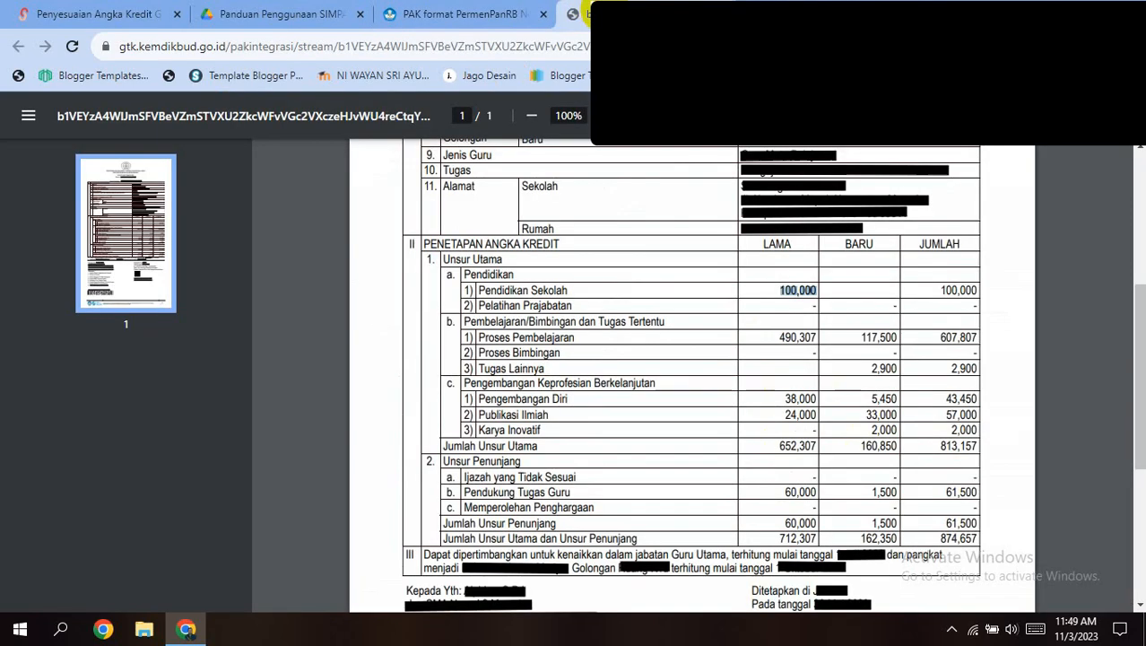
pyautogui.scroll(-3, 742, 256)
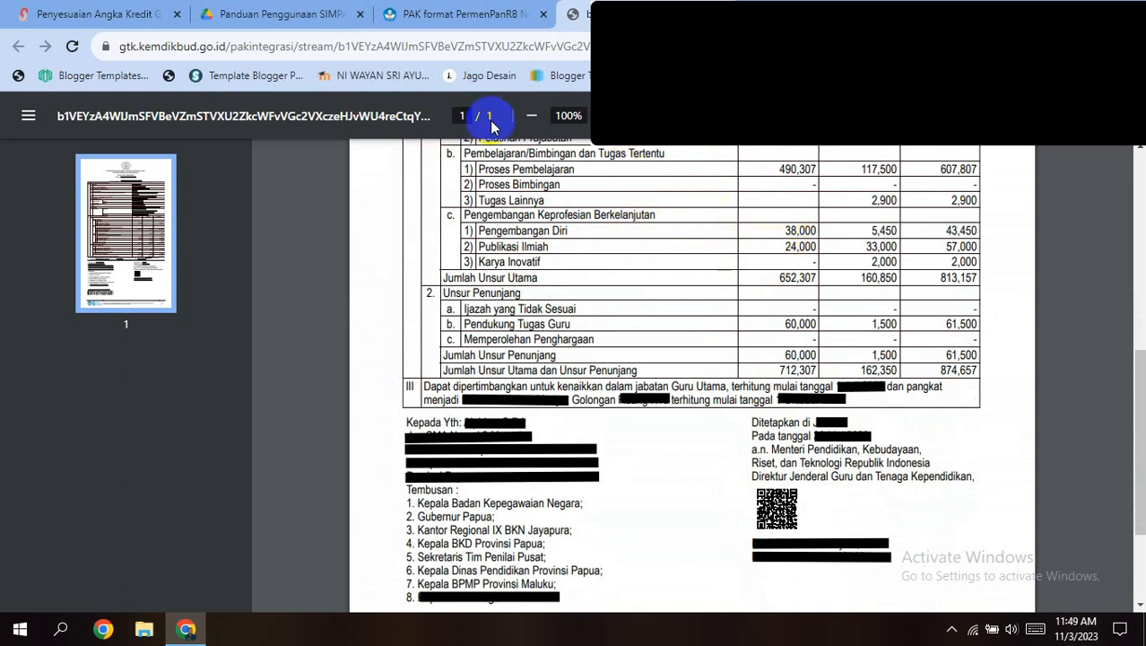
pyautogui.click(440, 14)
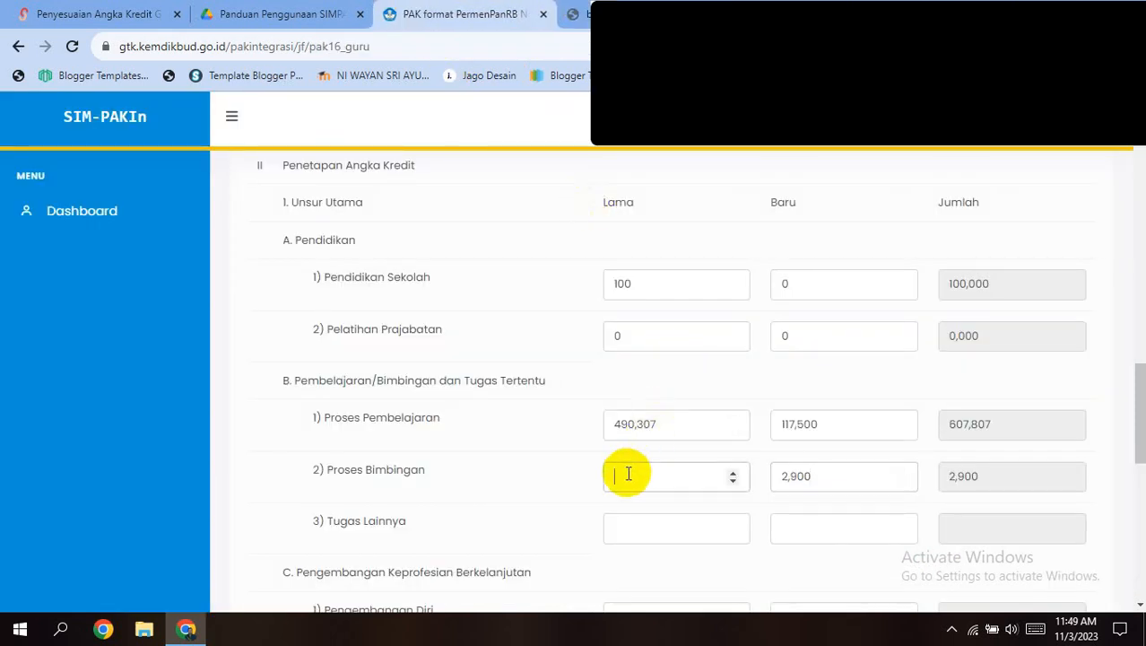
pyautogui.click(630, 527)
pyautogui.scroll(-2, 633, 530)
pyautogui.write('0')
pyautogui.click(806, 359)
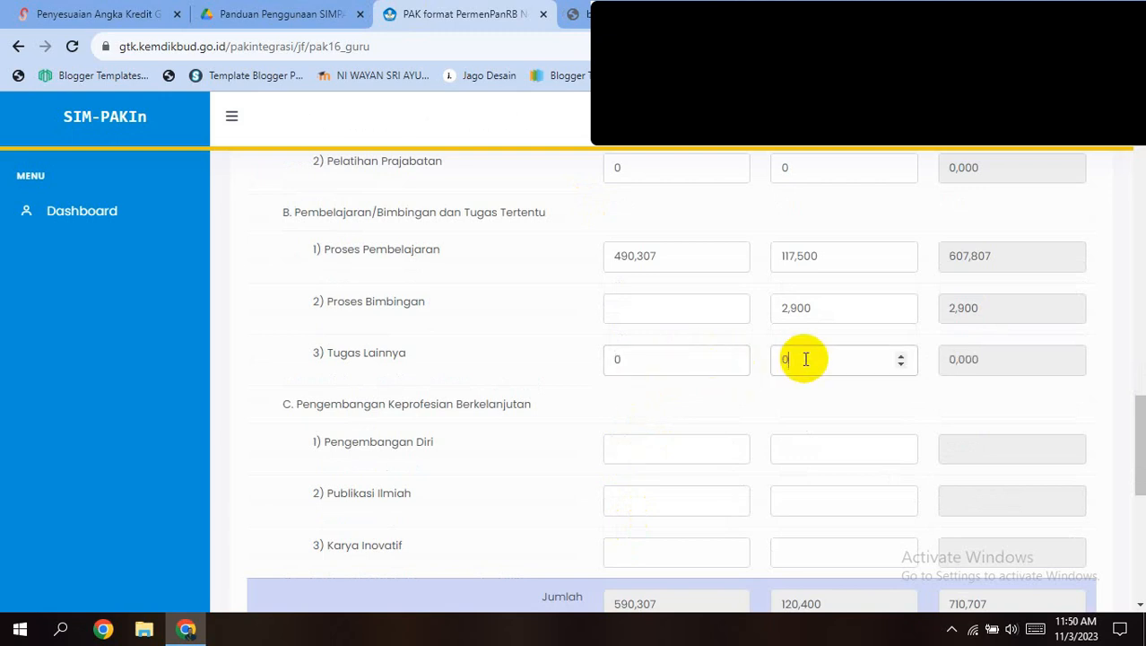
pyautogui.scroll(-1, 671, 365)
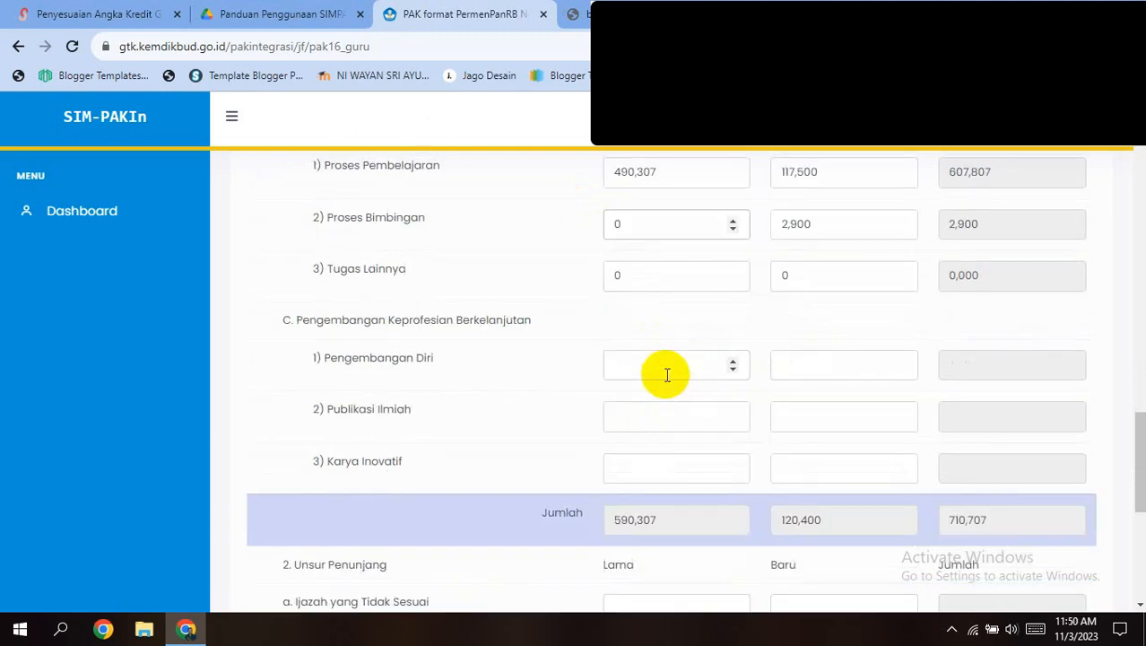
# Step: Enter the Pengembangan Diri credits from the sample PAK: Lama 38 and Baru 5,450
pyautogui.click(647, 371)
pyautogui.click(585, 15)
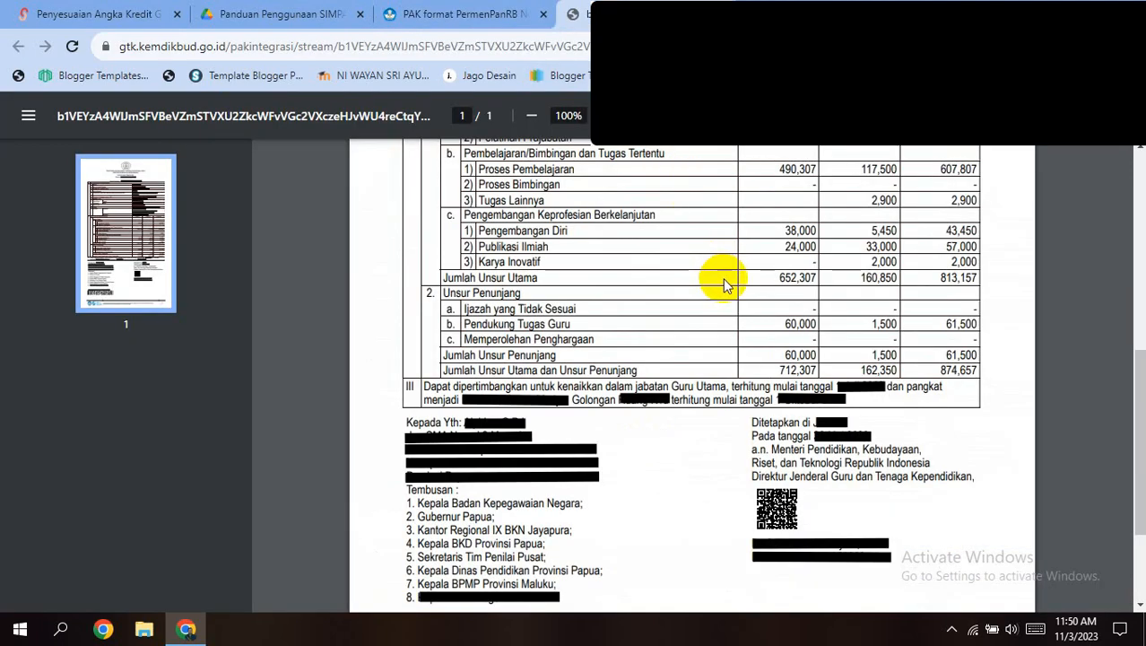
pyautogui.click(462, 14)
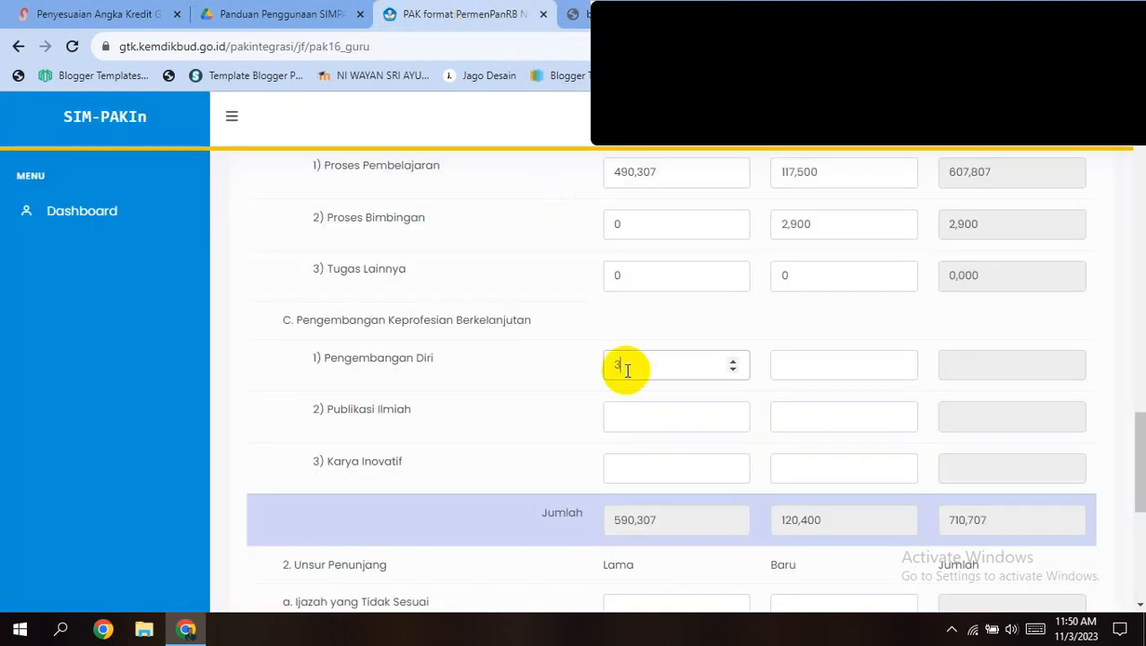
pyautogui.click(581, 14)
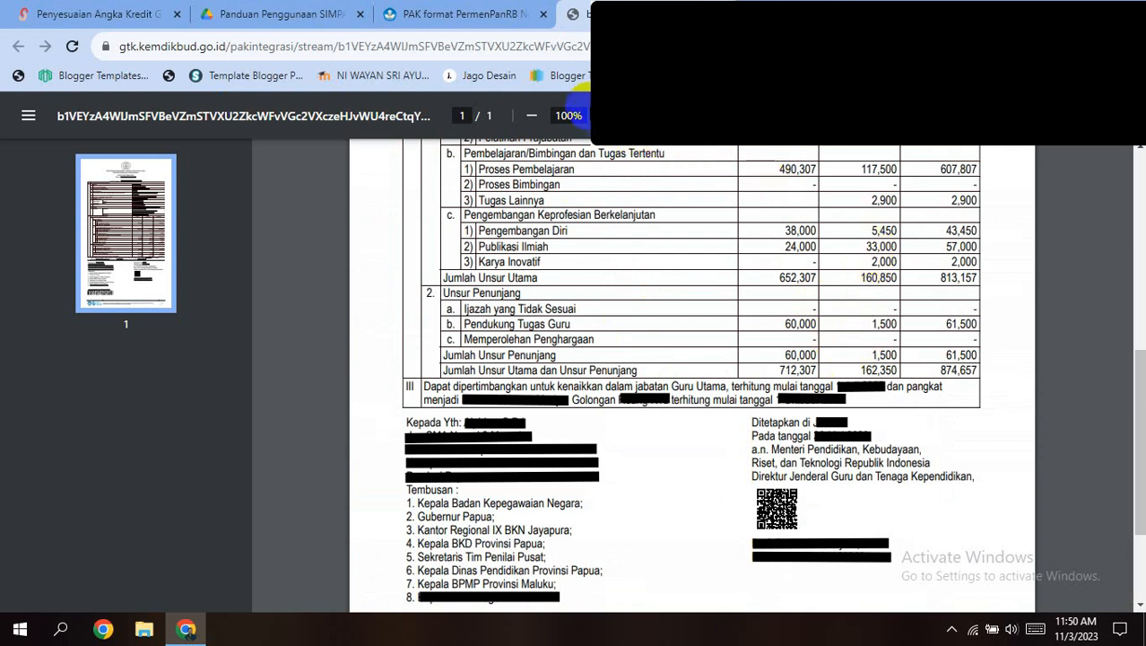
pyautogui.click(453, 15)
pyautogui.click(798, 361)
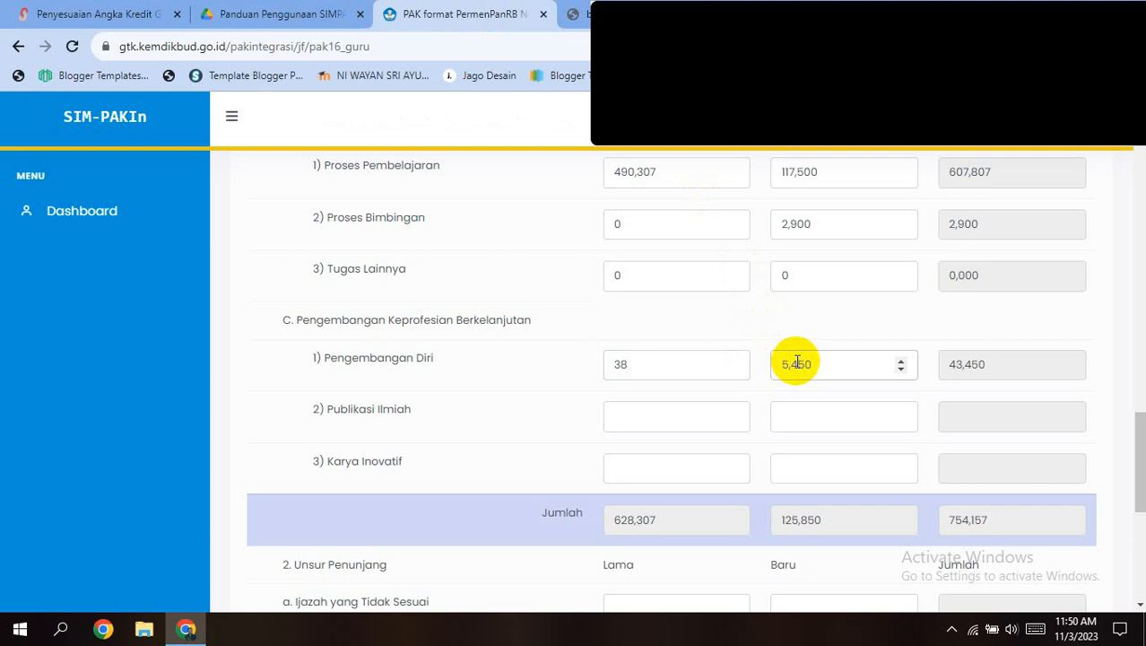
# Step: Enter the Publikasi Ilmiah credits from the sample PAK: Lama 24,000 and Baru 33,000
pyautogui.click(632, 421)
pyautogui.click(581, 14)
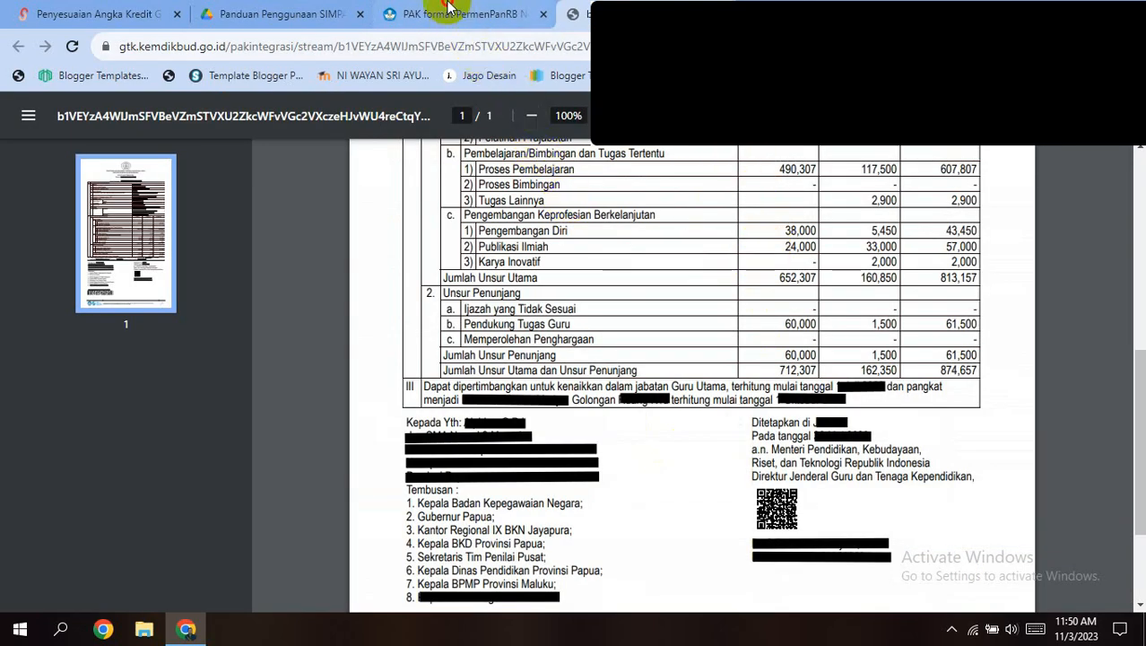
pyautogui.click(480, 15)
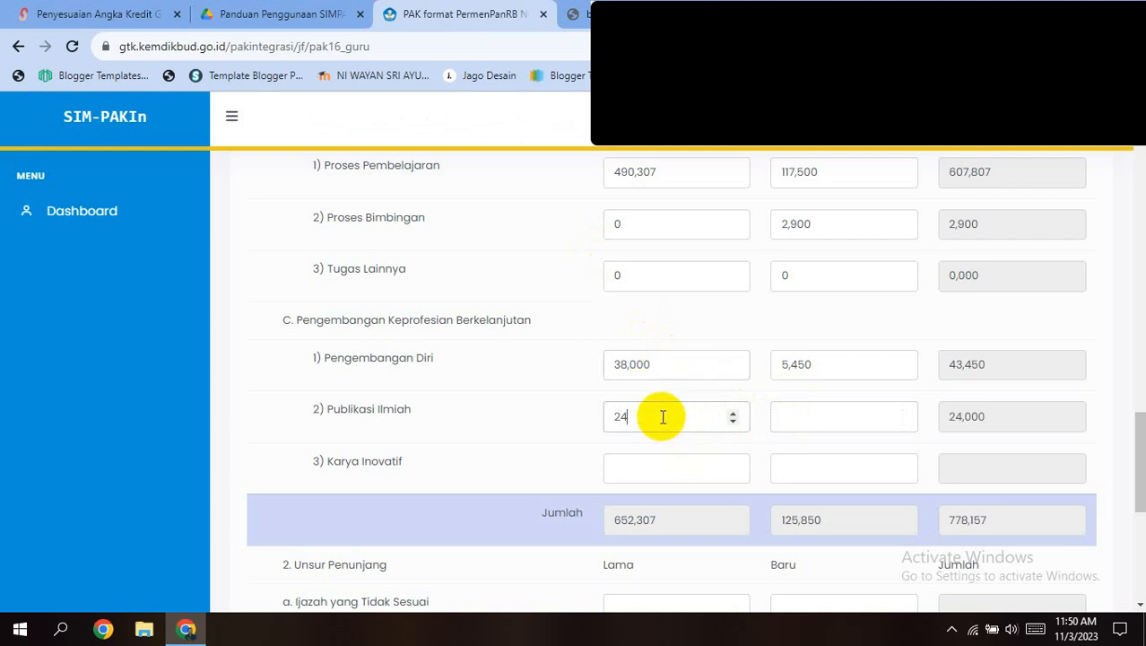
pyautogui.click(790, 413)
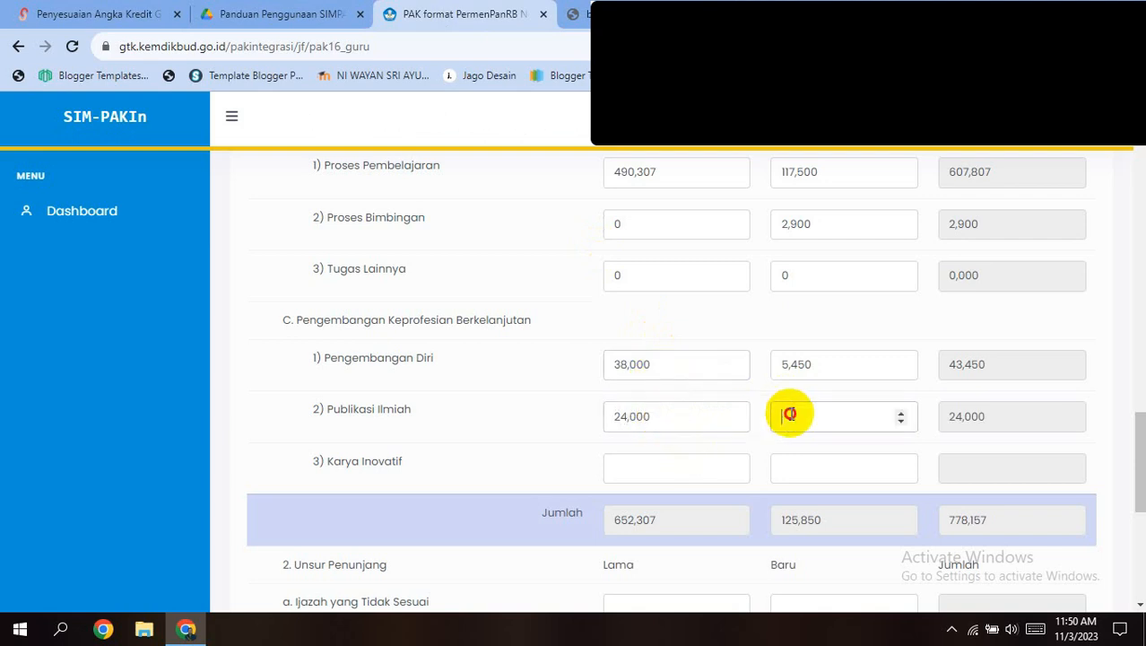
pyautogui.click(638, 14)
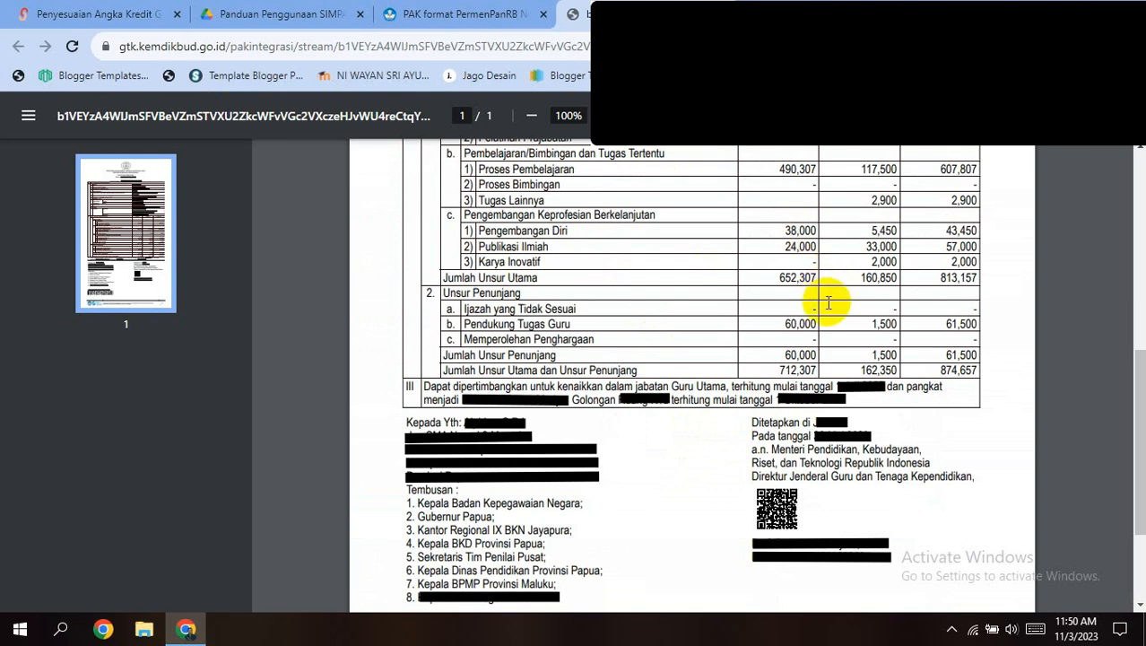
pyautogui.click(465, 15)
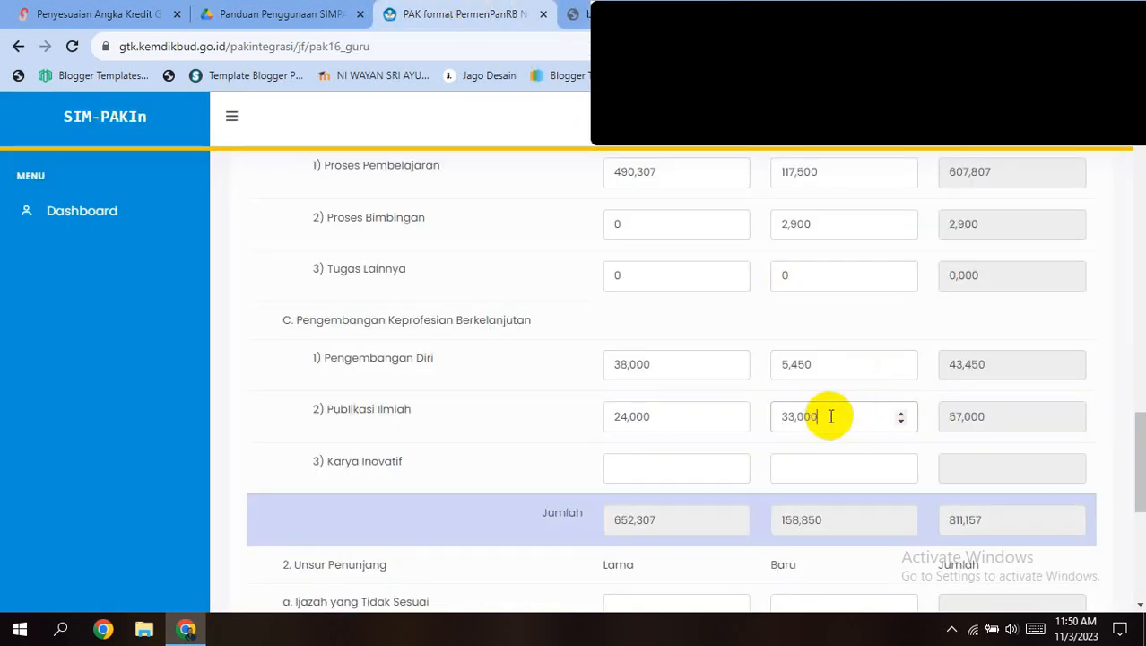
# Step: Enter the Karya Inovatif credits from the sample PAK: Baru 2,000 and Lama 0
pyautogui.click(673, 14)
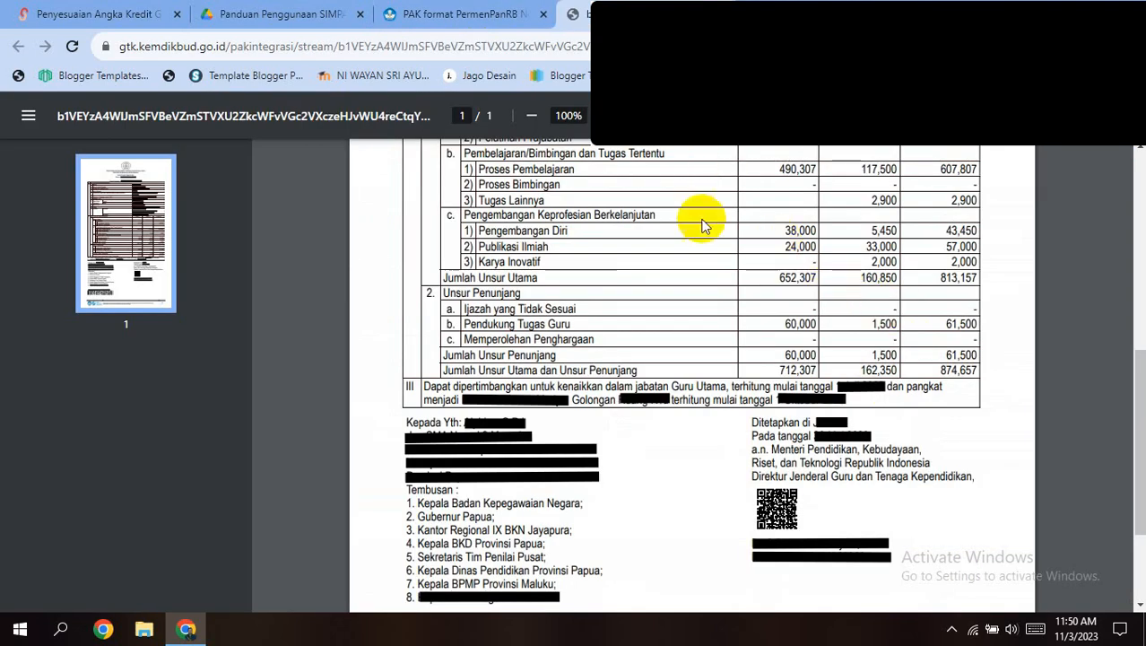
pyautogui.click(431, 14)
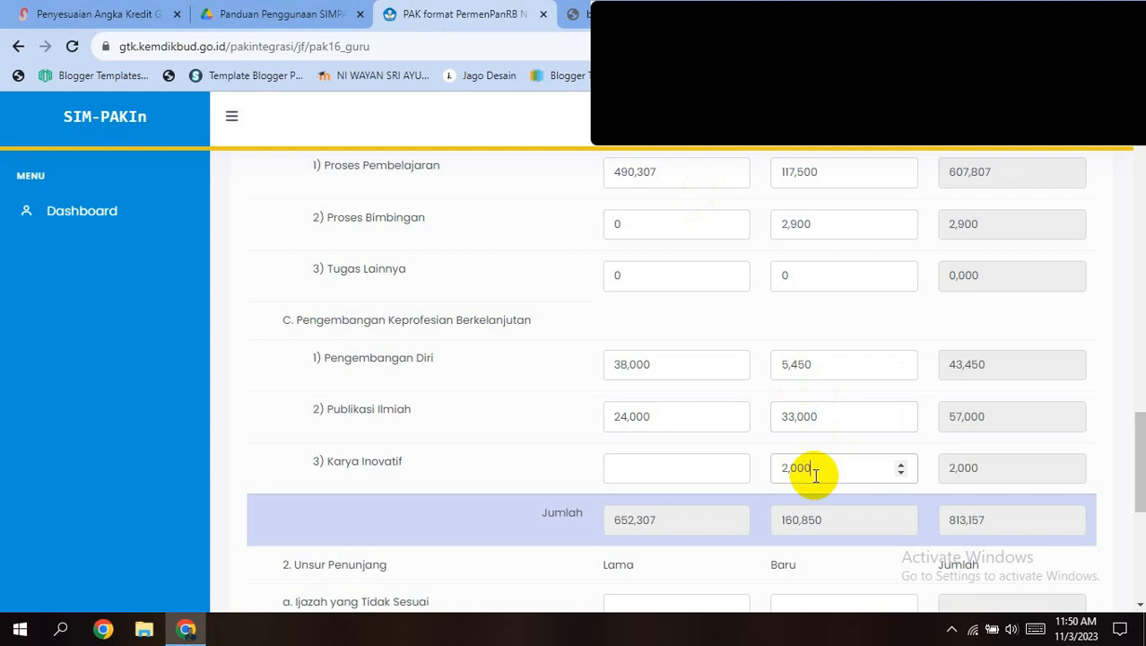
pyautogui.click(673, 475)
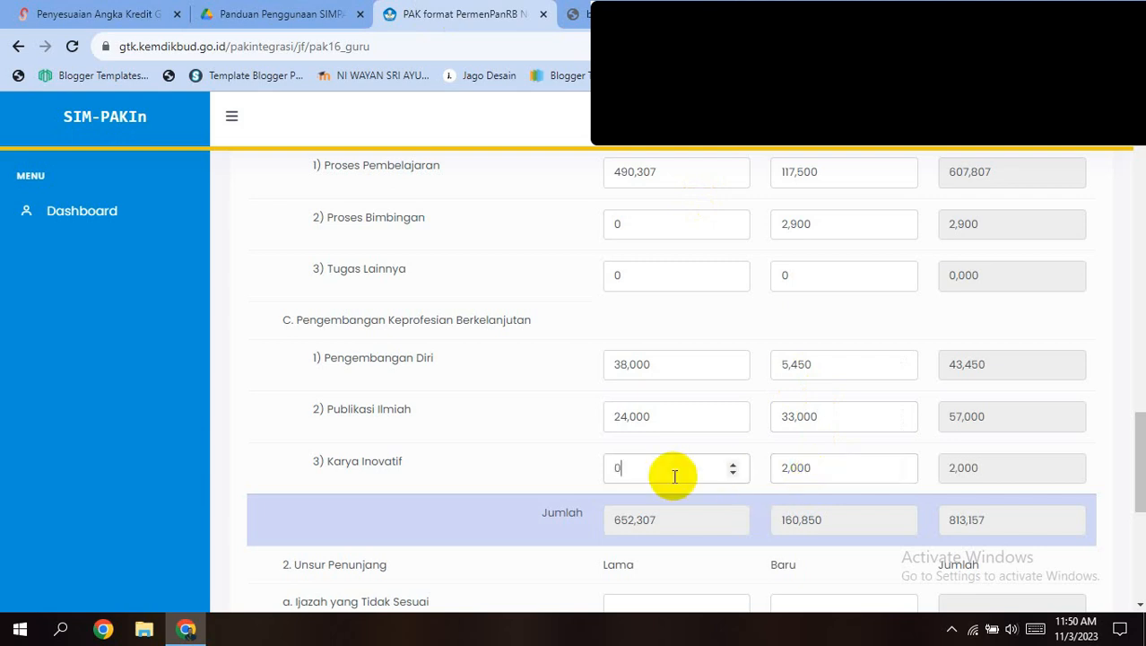
pyautogui.write('0')
# Step: Compare the form's Unsur Utama totals for Lama, Baru and Jumlah with those in the sample PAK
pyautogui.click(673, 14)
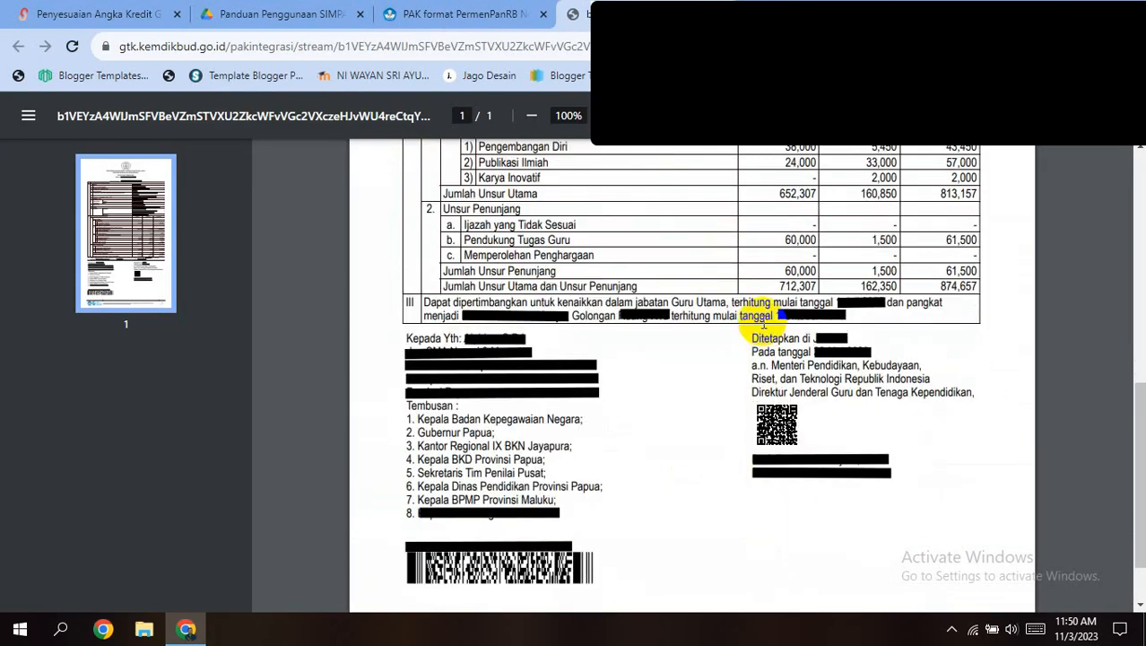
pyautogui.click(453, 11)
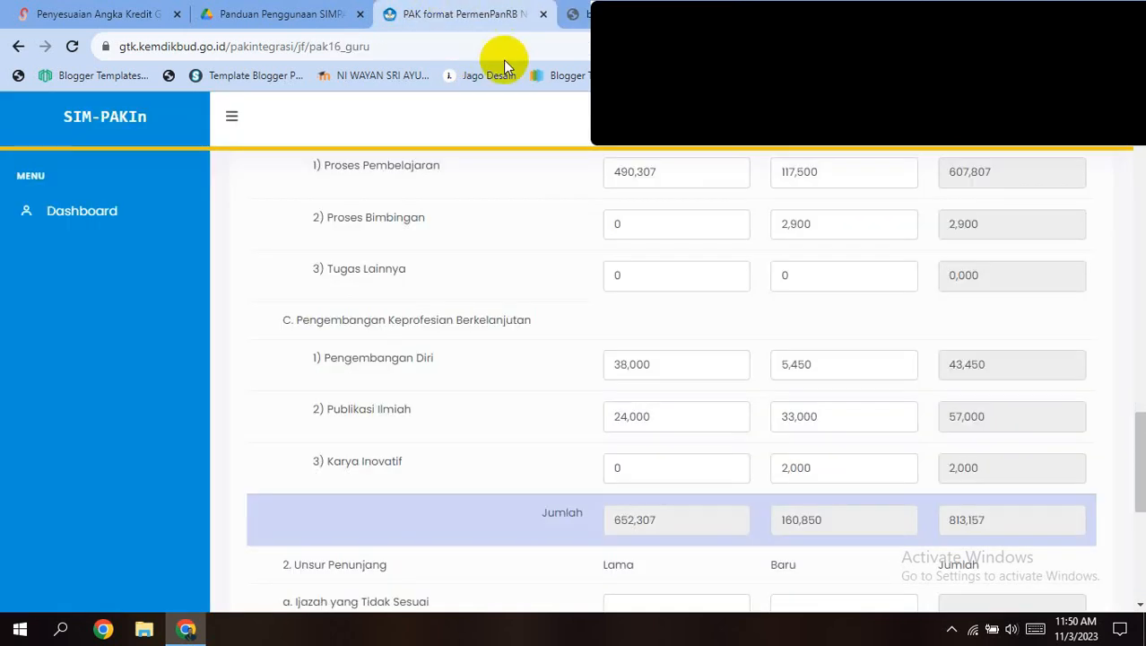
pyautogui.scroll(-1, 695, 403)
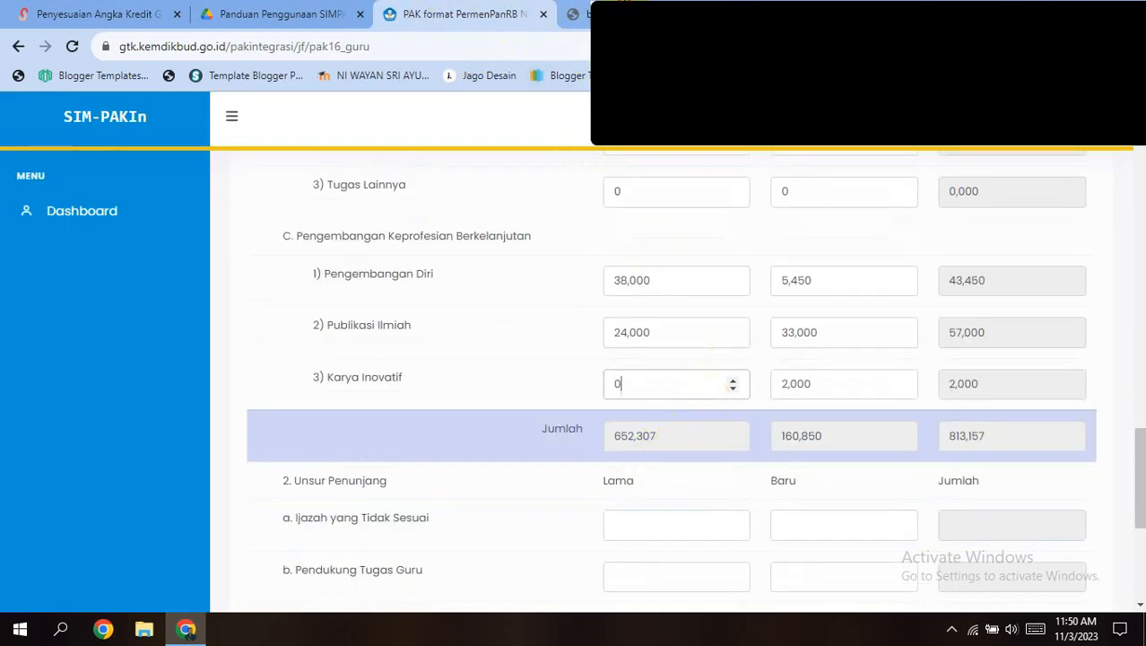
pyautogui.hotkey('ctrl', 'Tab')
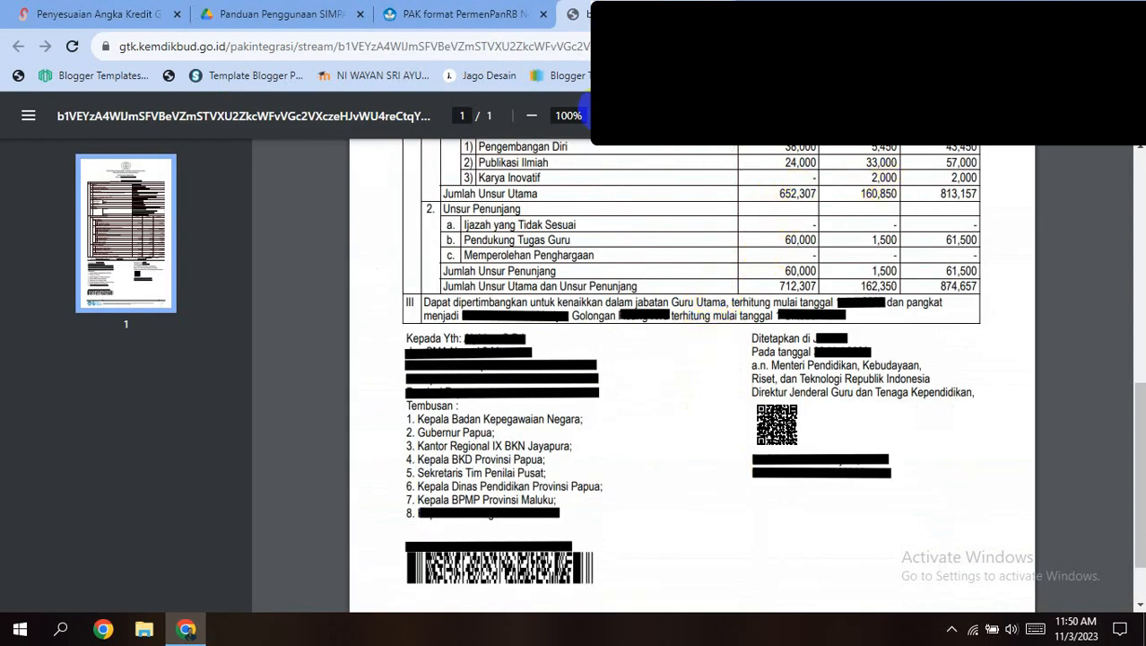
pyautogui.click(414, 9)
pyautogui.click(635, 12)
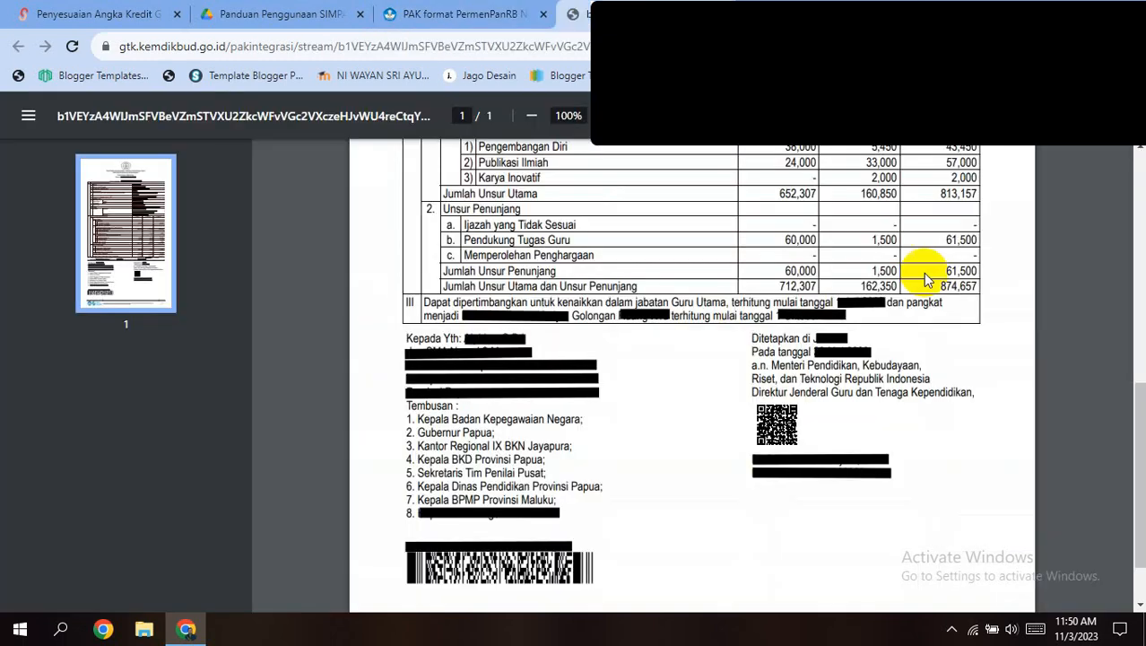
pyautogui.click(462, 14)
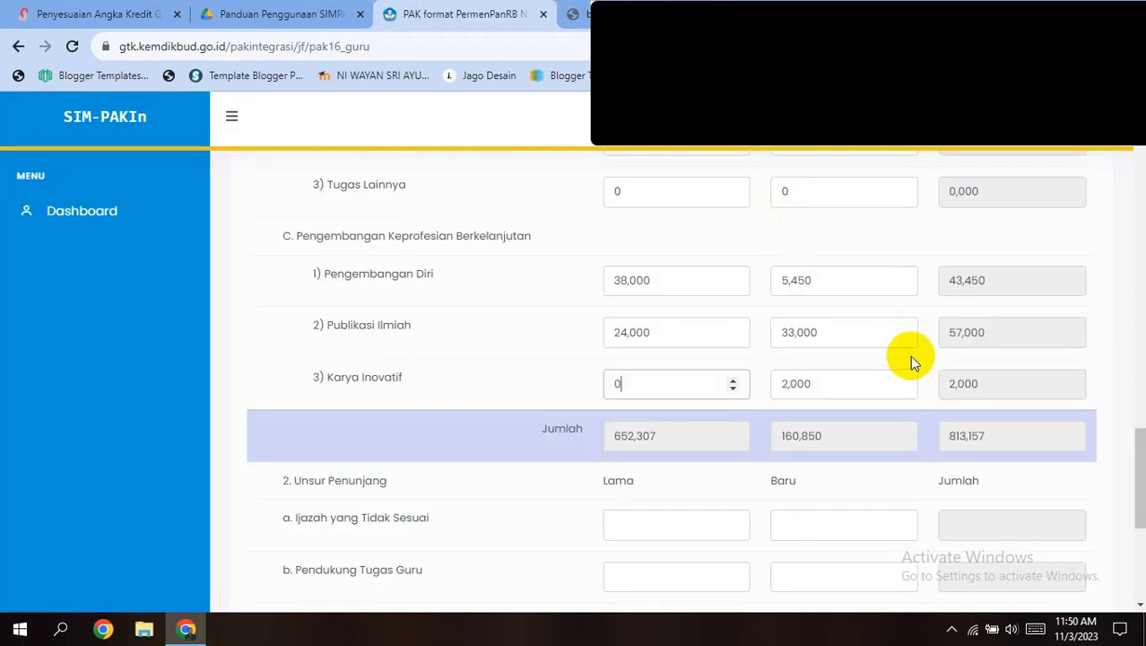
# Step: Consult the sample PAK and set Ijazah yang Tidak Sesuai under Unsur Penunjang to 0 for both Lama and Baru
pyautogui.scroll(-1, 950, 460)
pyautogui.click(695, 440)
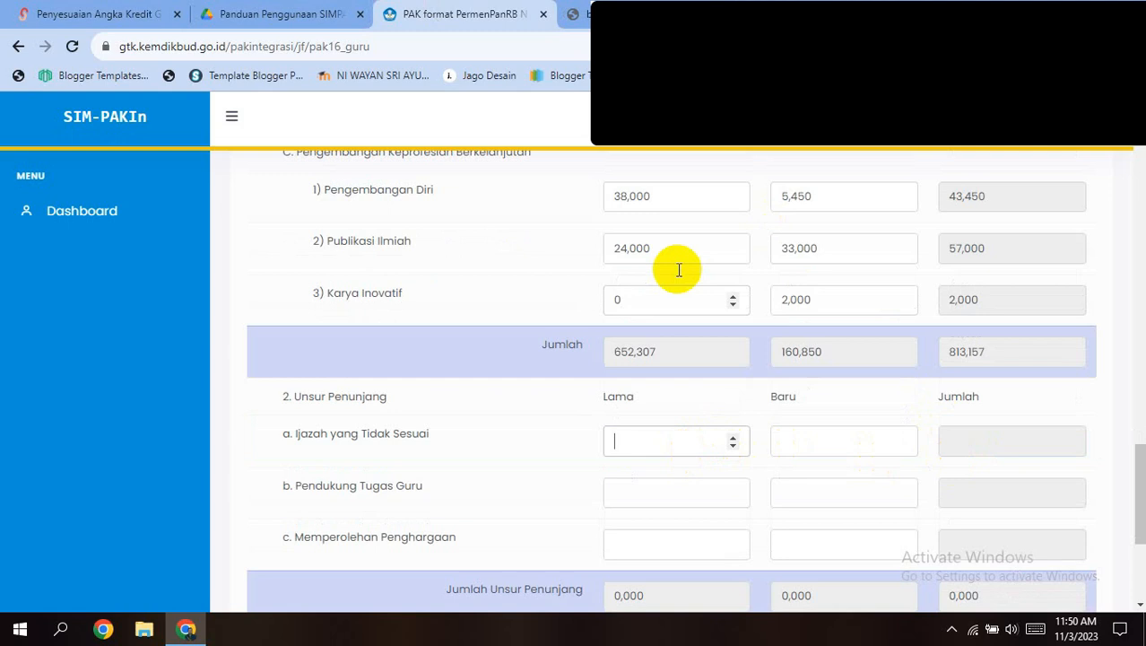
pyautogui.hotkey('ctrl', 'Tab')
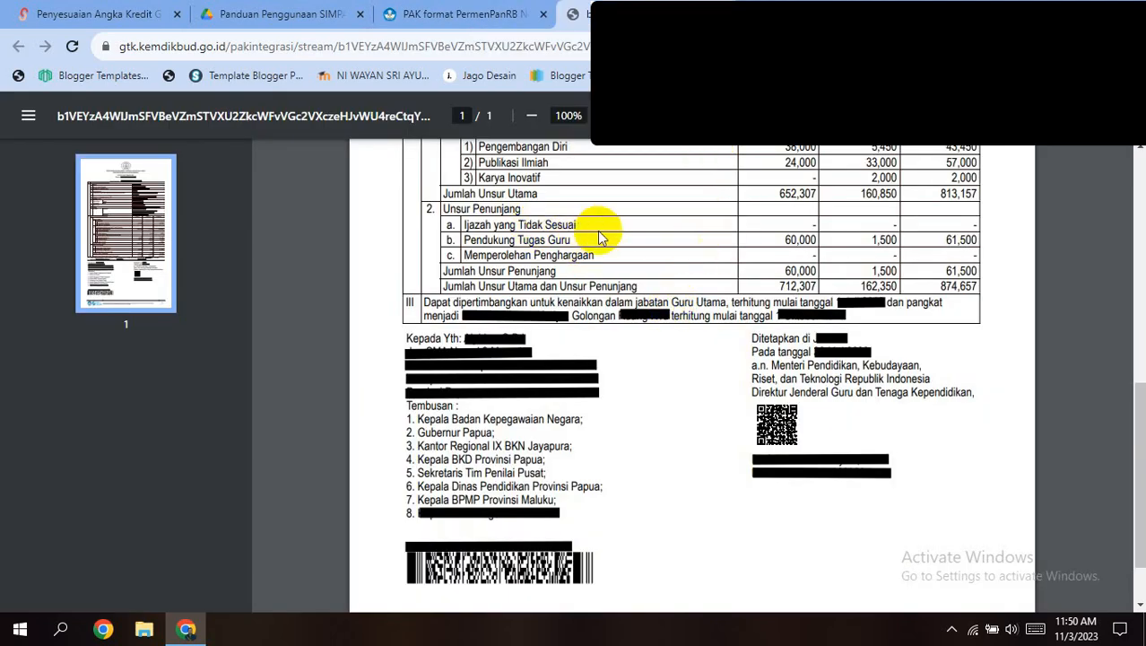
pyautogui.click(370, 9)
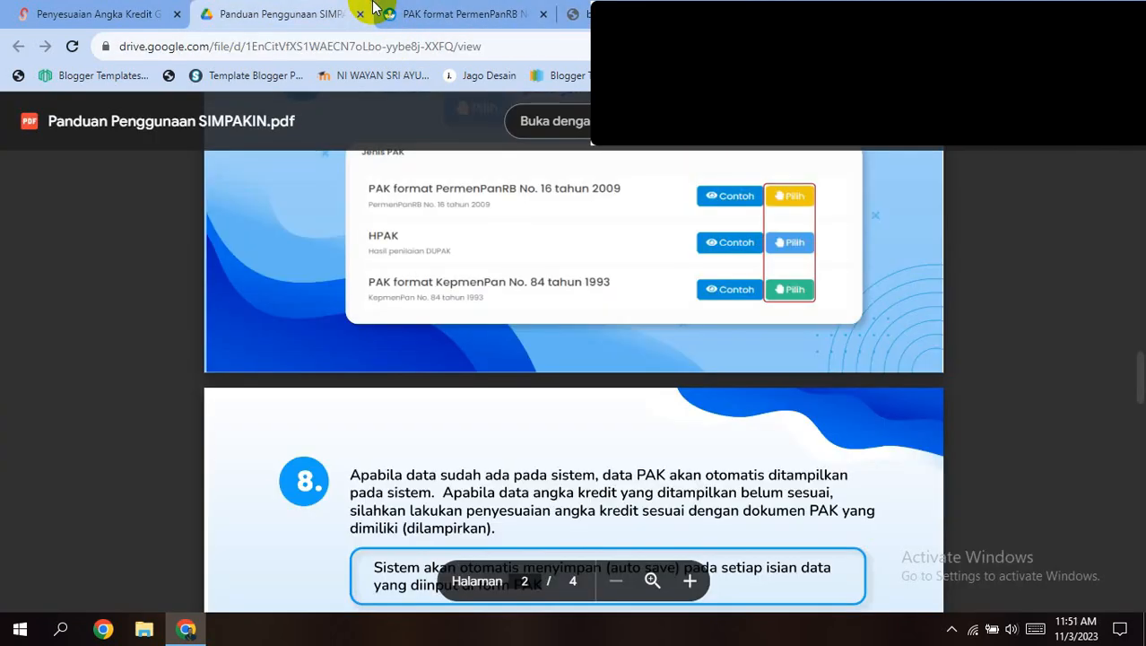
pyautogui.click(418, 12)
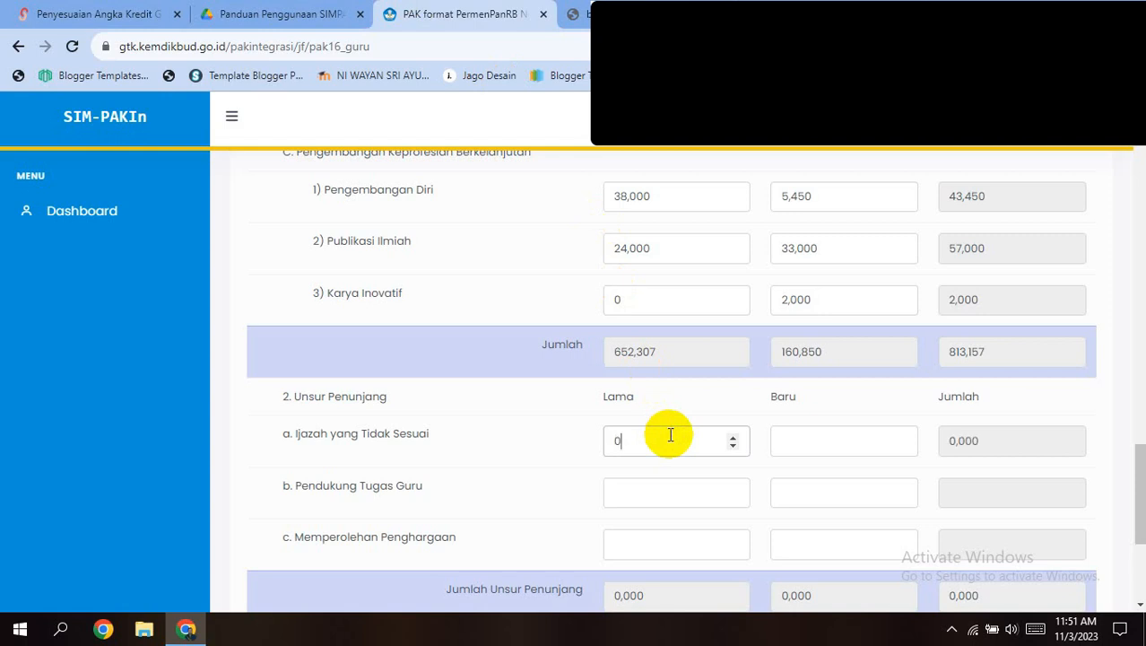
pyautogui.click(798, 442)
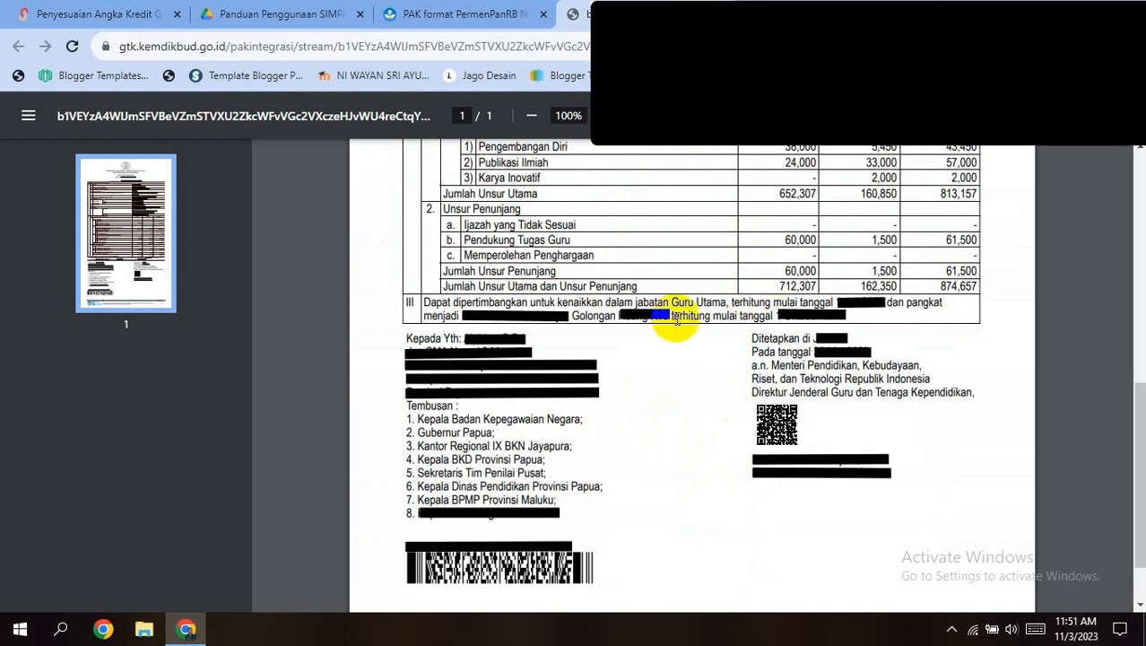
# Step: Enter the Pendukung Tugas Guru credits from the sample PAK: Lama 60,000 and Baru 1,500
pyautogui.click(394, 13)
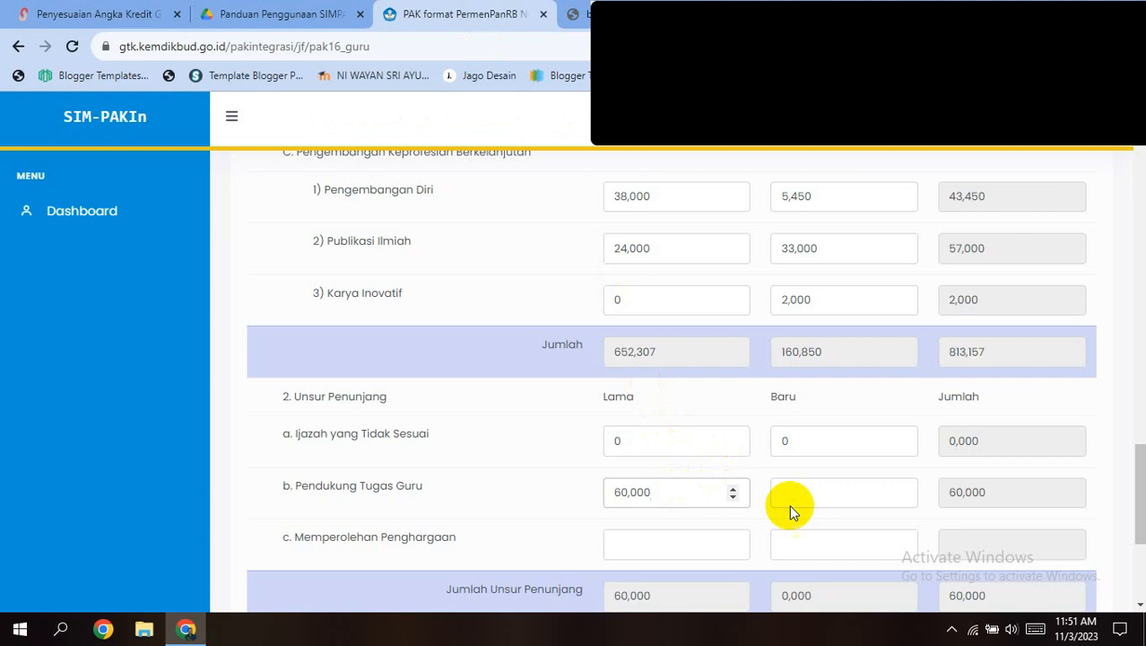
pyautogui.click(822, 495)
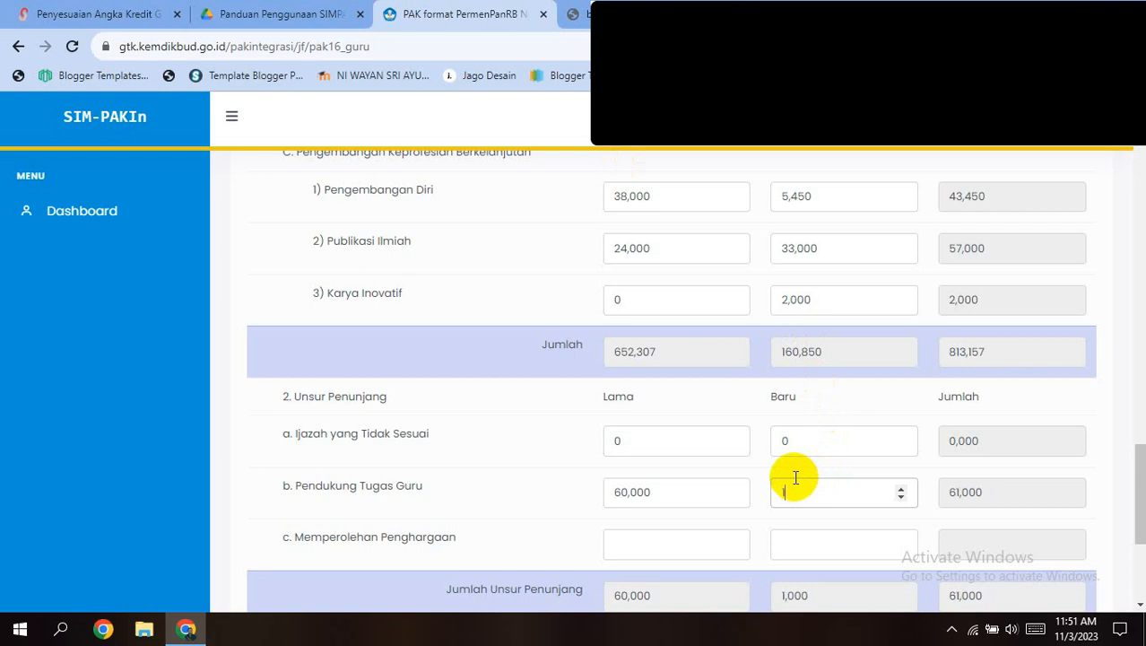
pyautogui.write('1,500')
# Step: Set Memperolehan Penghargaan to 0 for both Lama and Baru, and check the combined totals against the sample PAK
pyautogui.click(691, 543)
pyautogui.scroll(-1, 683, 552)
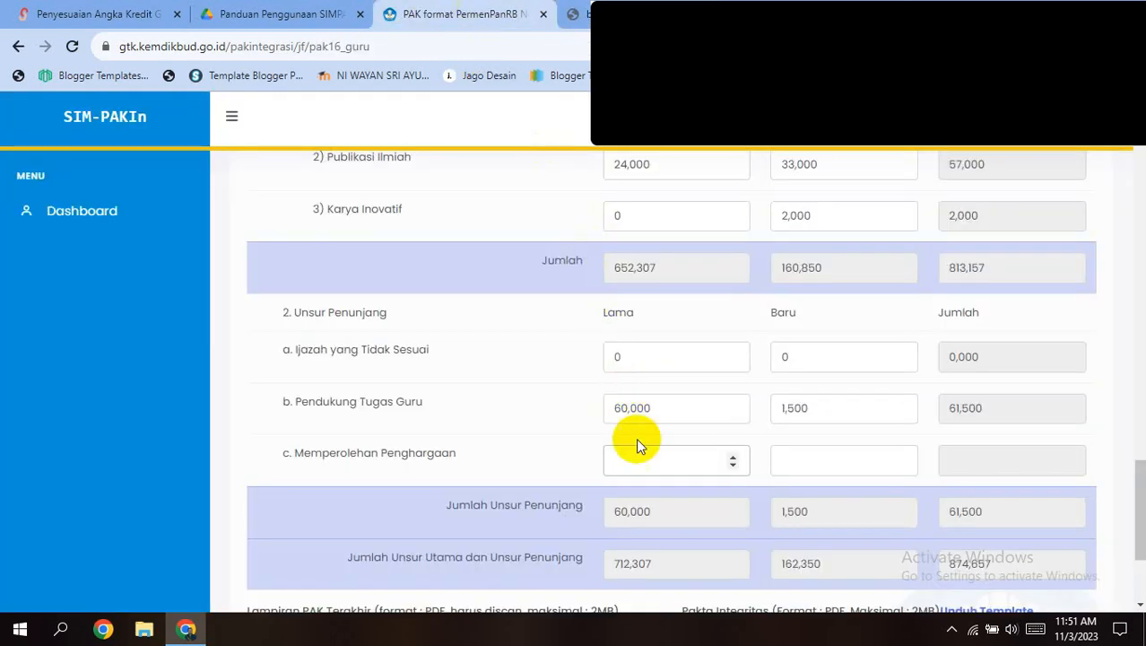
pyautogui.click(583, 13)
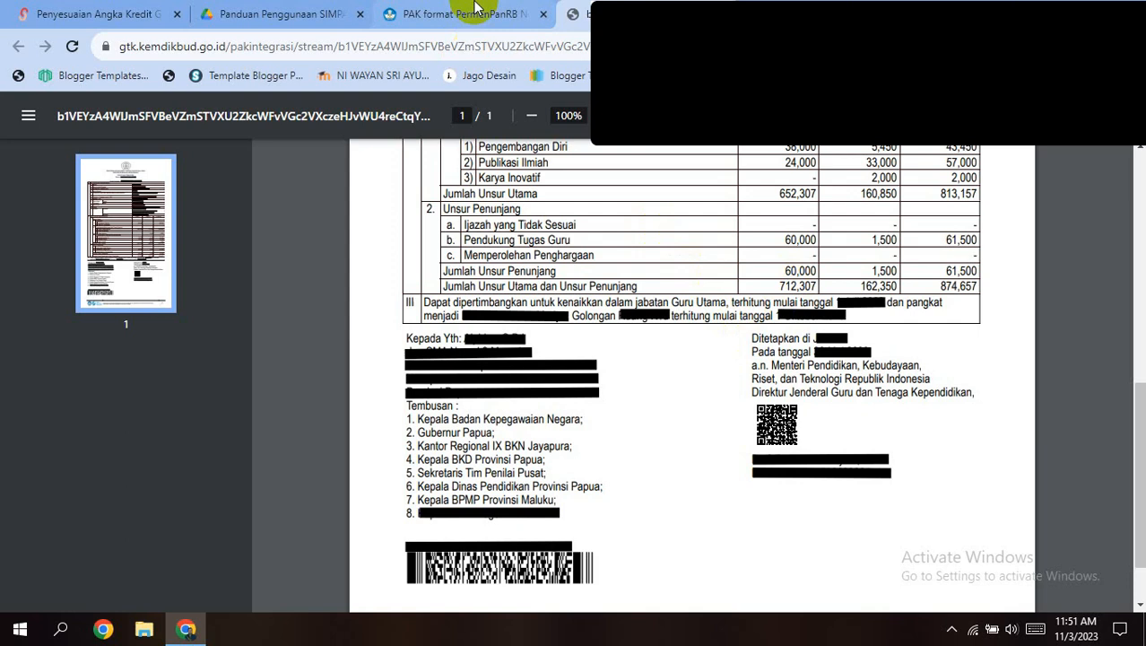
pyautogui.click(479, 15)
pyautogui.write('0')
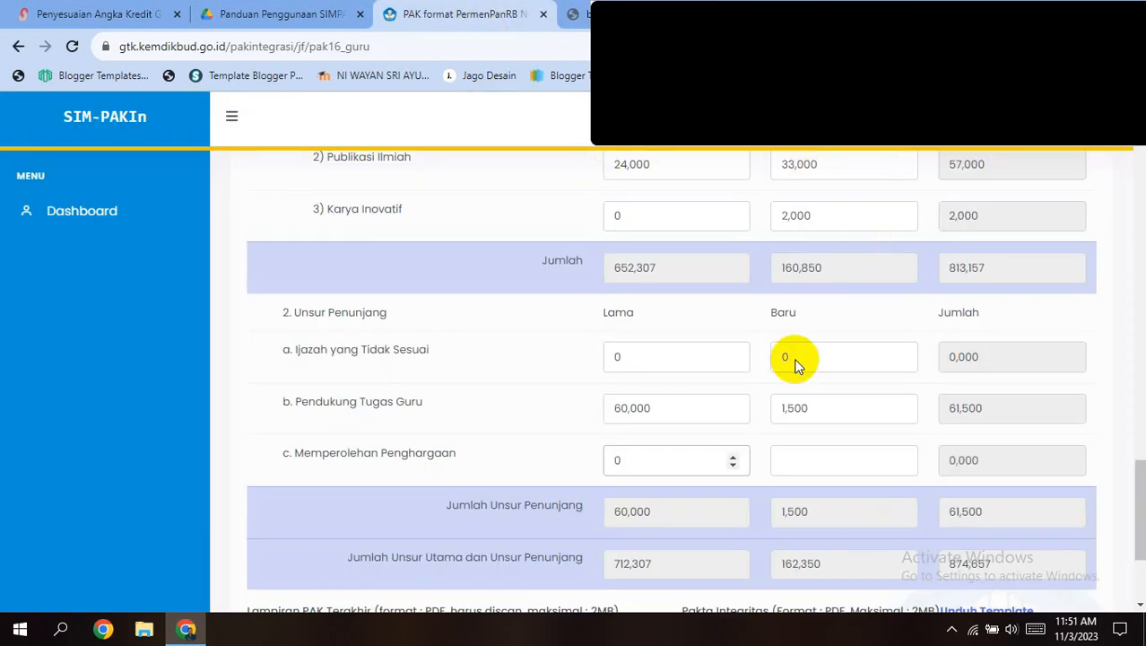
pyautogui.scroll(-2, 790, 463)
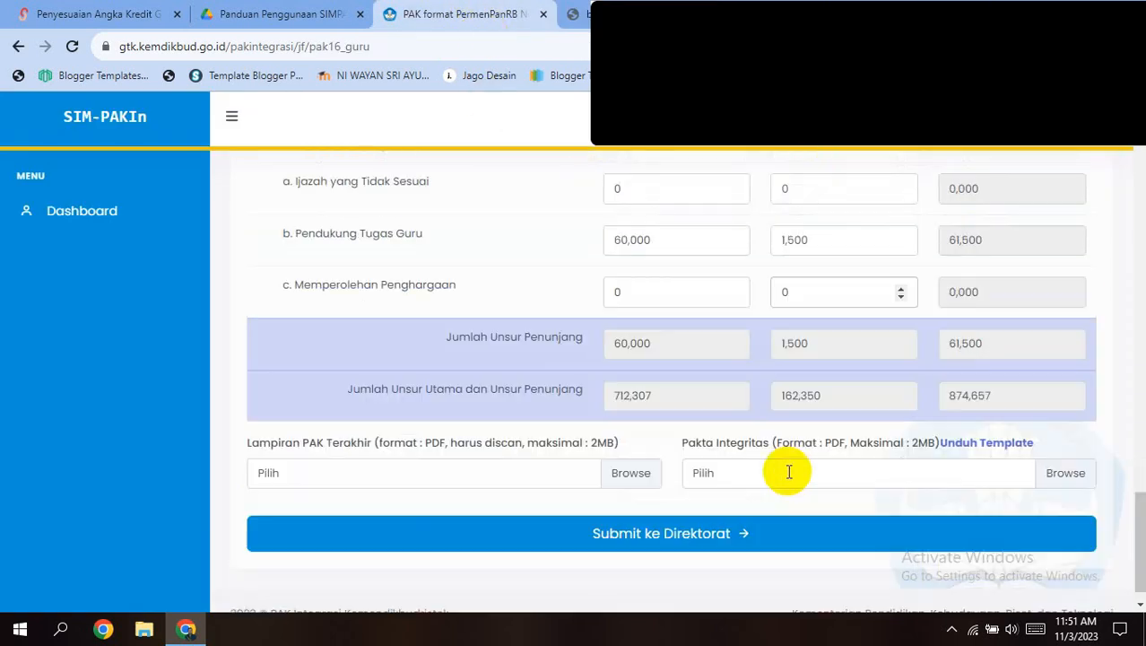
pyautogui.click(581, 13)
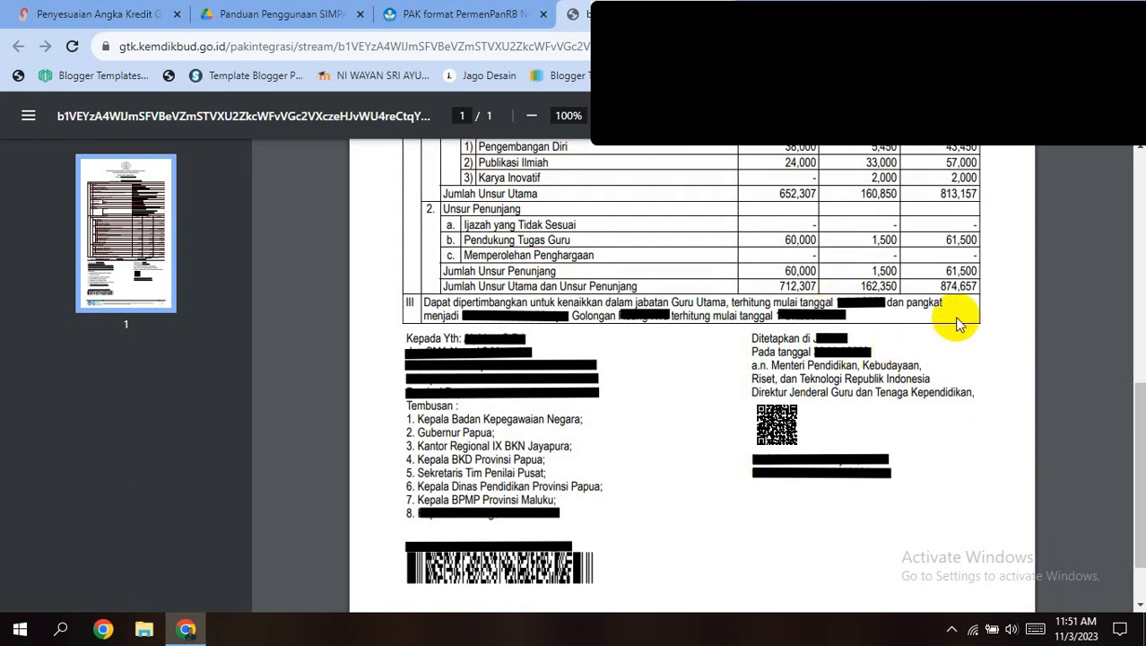
pyautogui.click(503, 14)
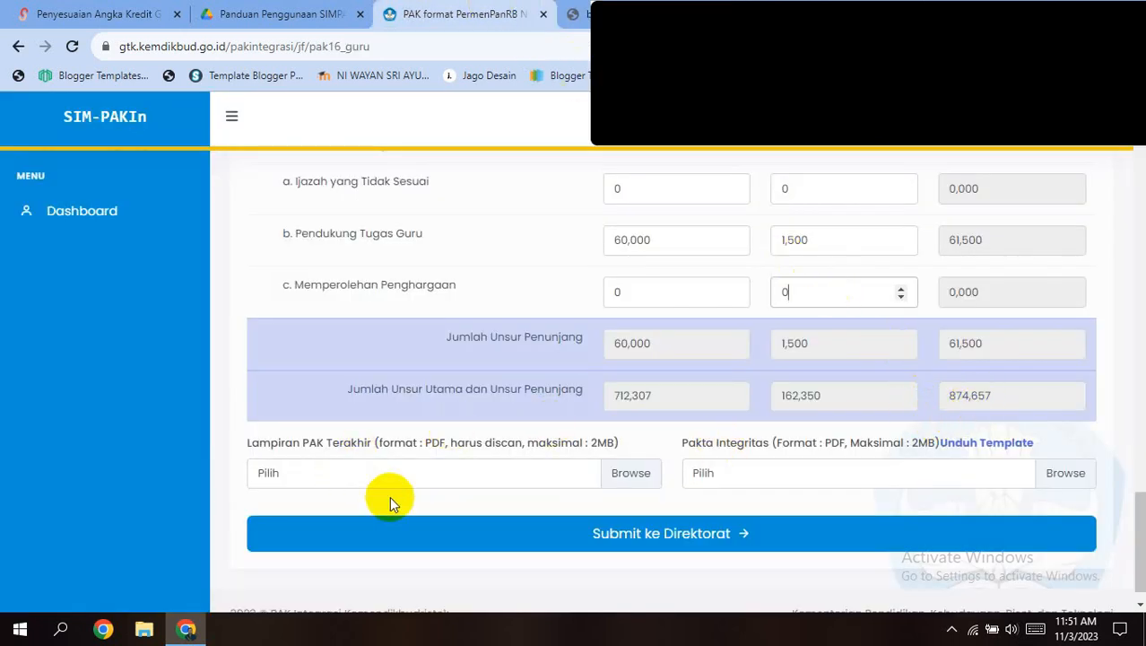
# Step: Open the file selection for the Lampiran PAK Terakhir attachment and cancel it without choosing a file
pyautogui.scroll(-1, 389, 496)
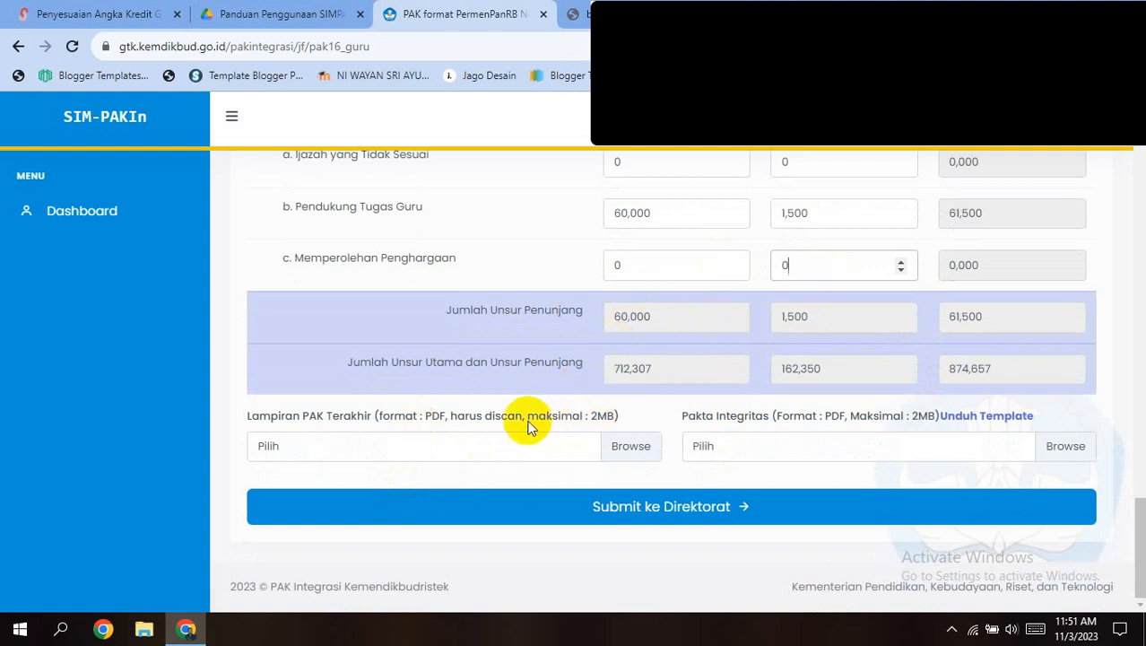
pyautogui.click(475, 446)
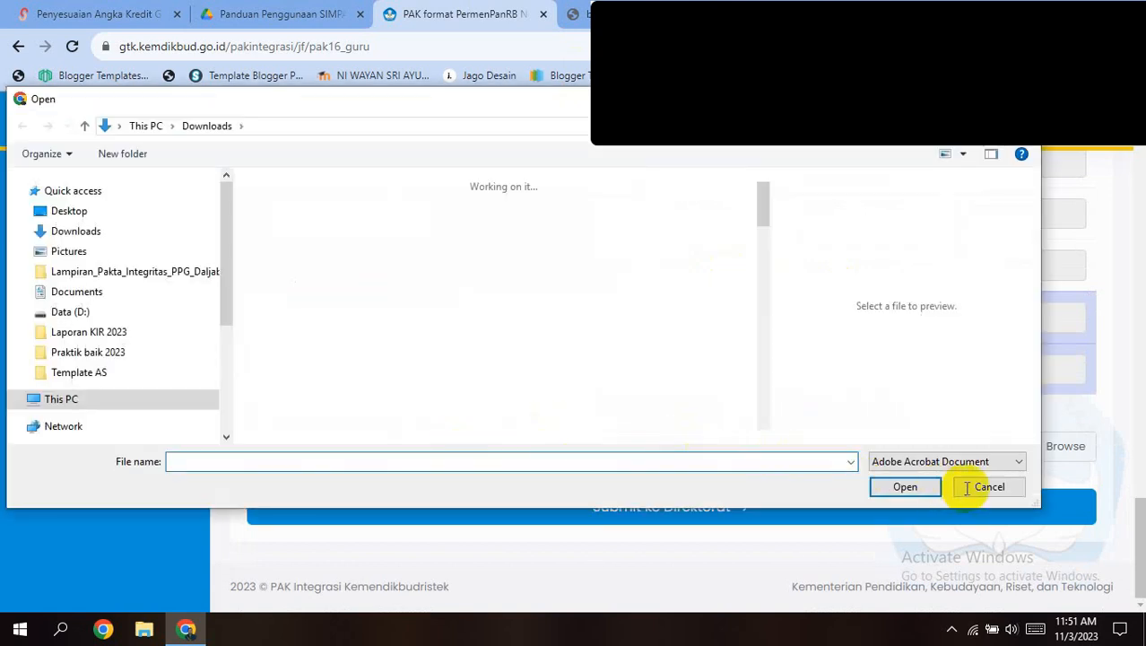
pyautogui.click(969, 491)
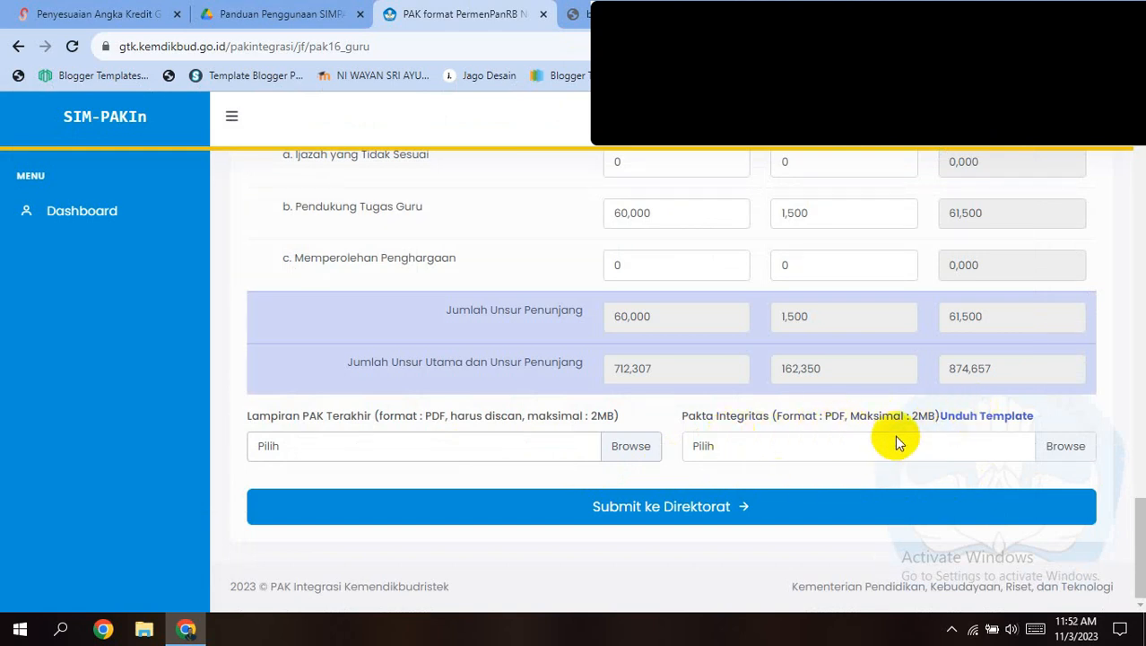
# Step: Open the Pakta Integritas template, look through the document and return to the PAK form
pyautogui.click(956, 426)
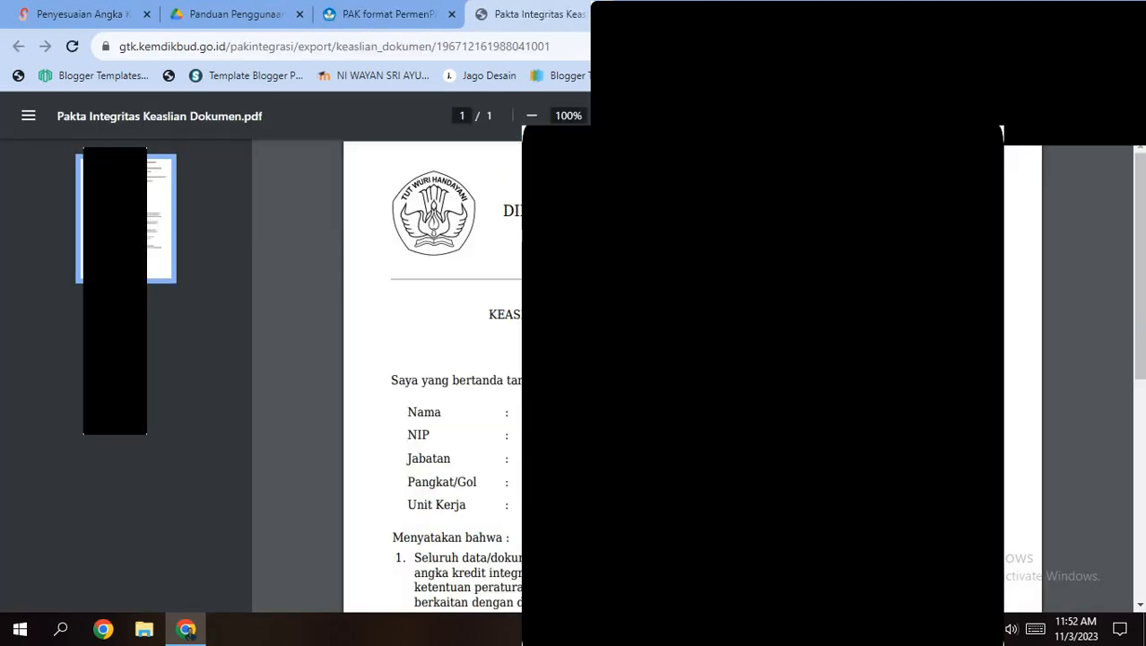
pyautogui.scroll(-5, 430, 377)
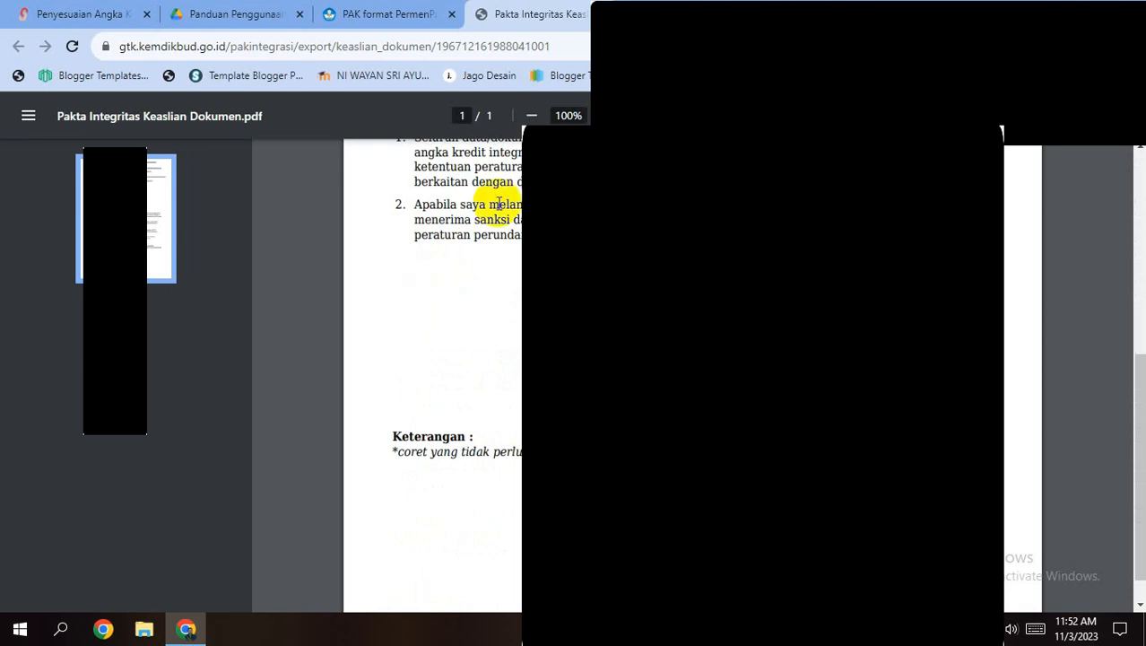
pyautogui.click(583, 14)
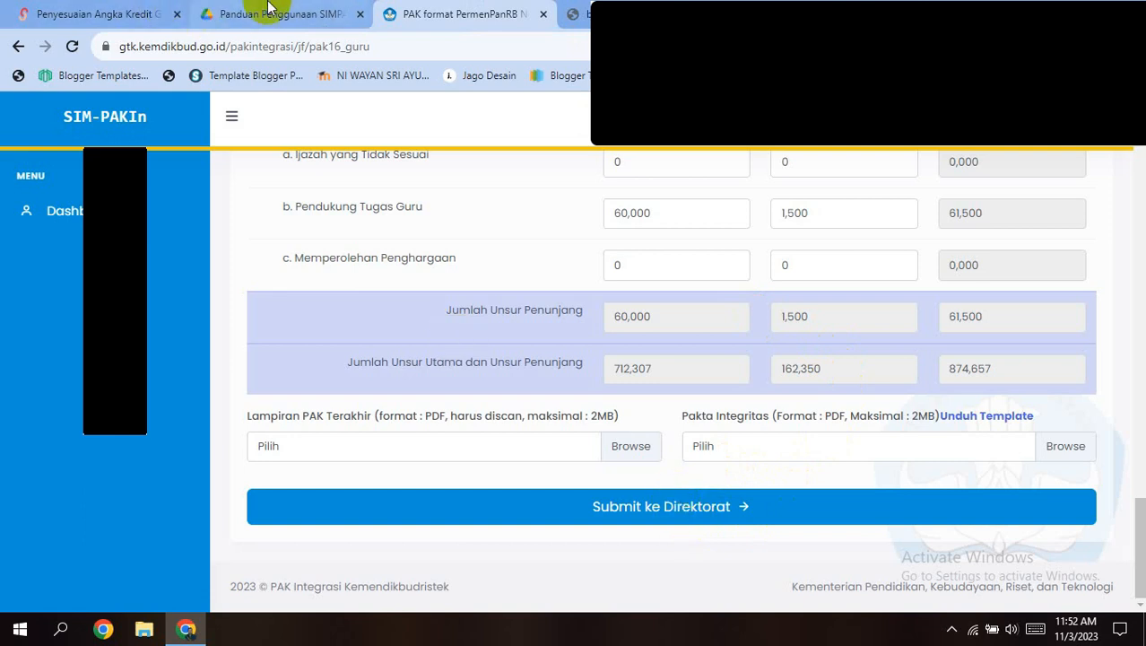
# Step: Read the Panduan Penggunaan SIMPAKIN guide's instructions on staged form filling and submission to the Direktorat
pyautogui.click(224, 15)
pyautogui.scroll(-5, 539, 341)
pyautogui.scroll(-5, 574, 403)
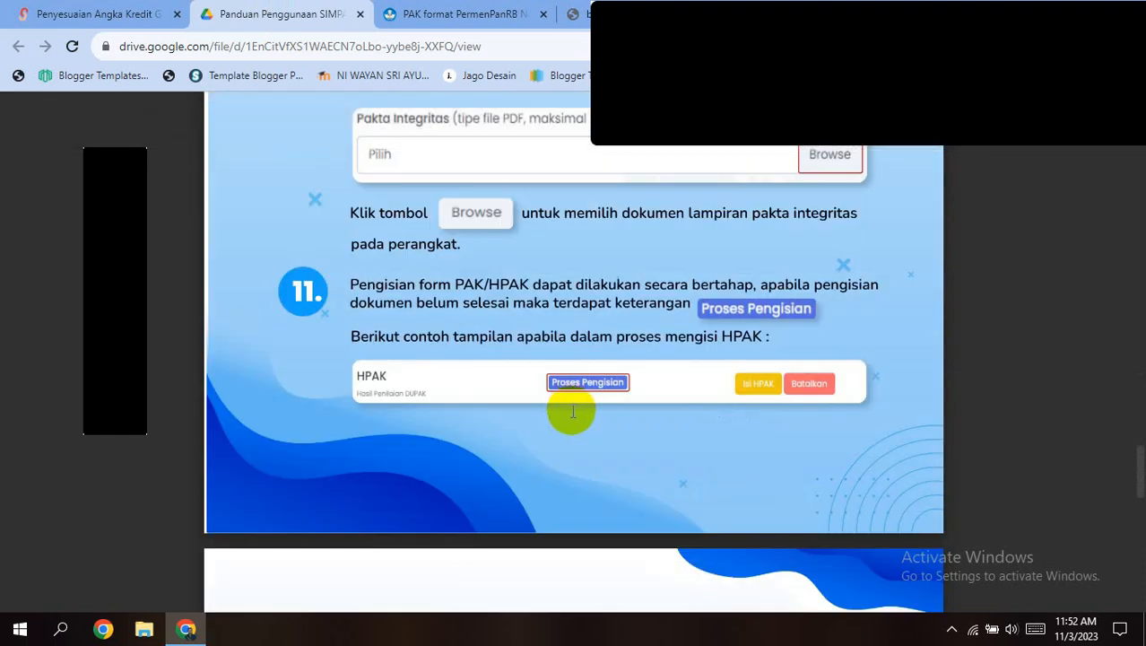
pyautogui.scroll(-5, 571, 422)
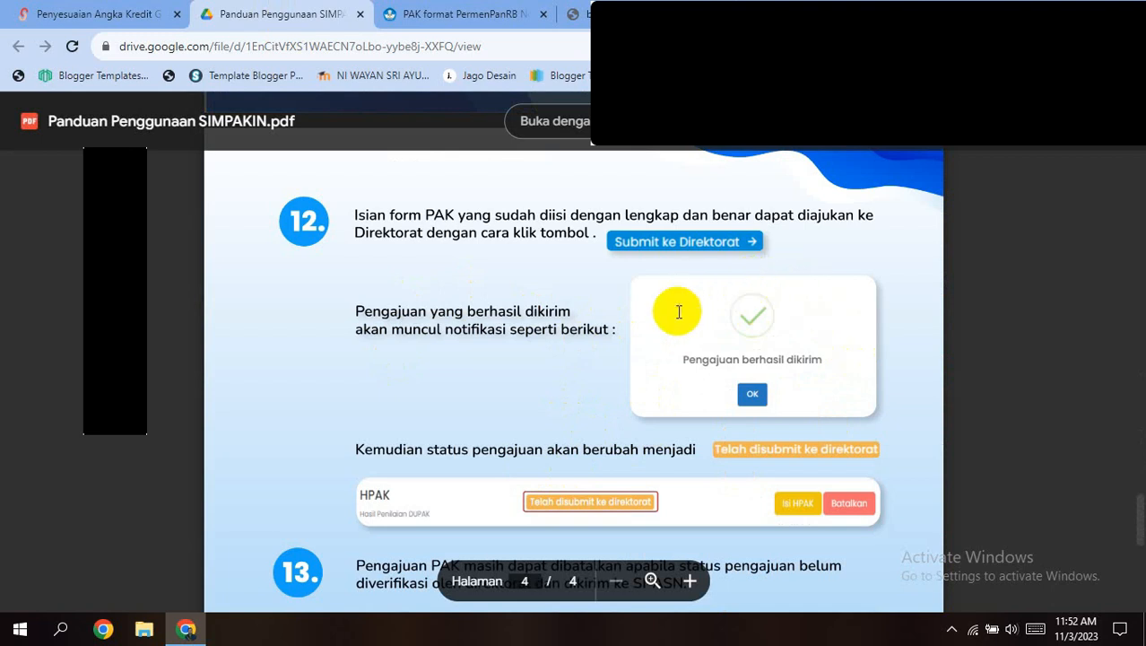
# Step: Read guide points 12 to 14 on the submission status, cancelling a submission and the status after Direktorat approval
pyautogui.scroll(-1, 762, 350)
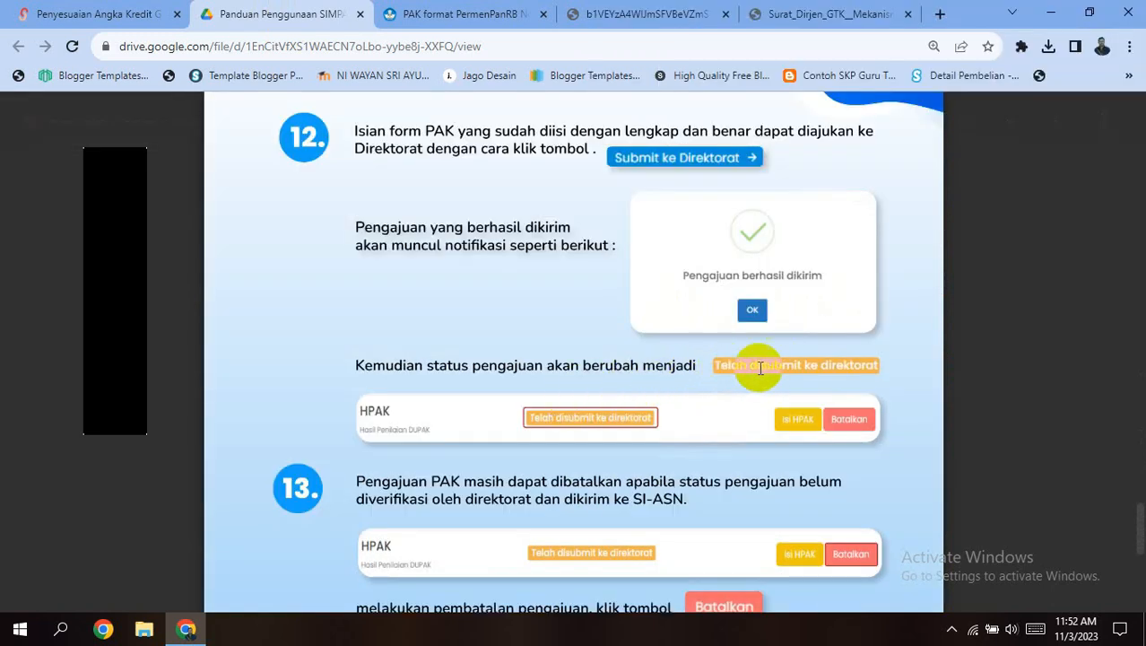
pyautogui.scroll(-1, 699, 396)
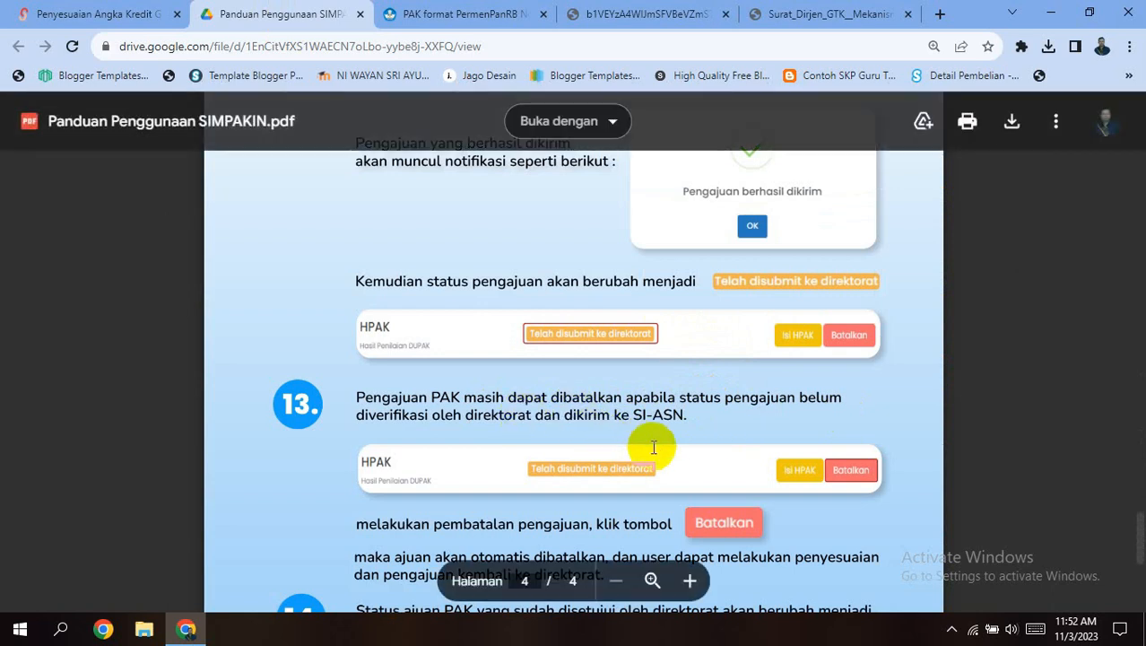
pyautogui.scroll(-1, 653, 444)
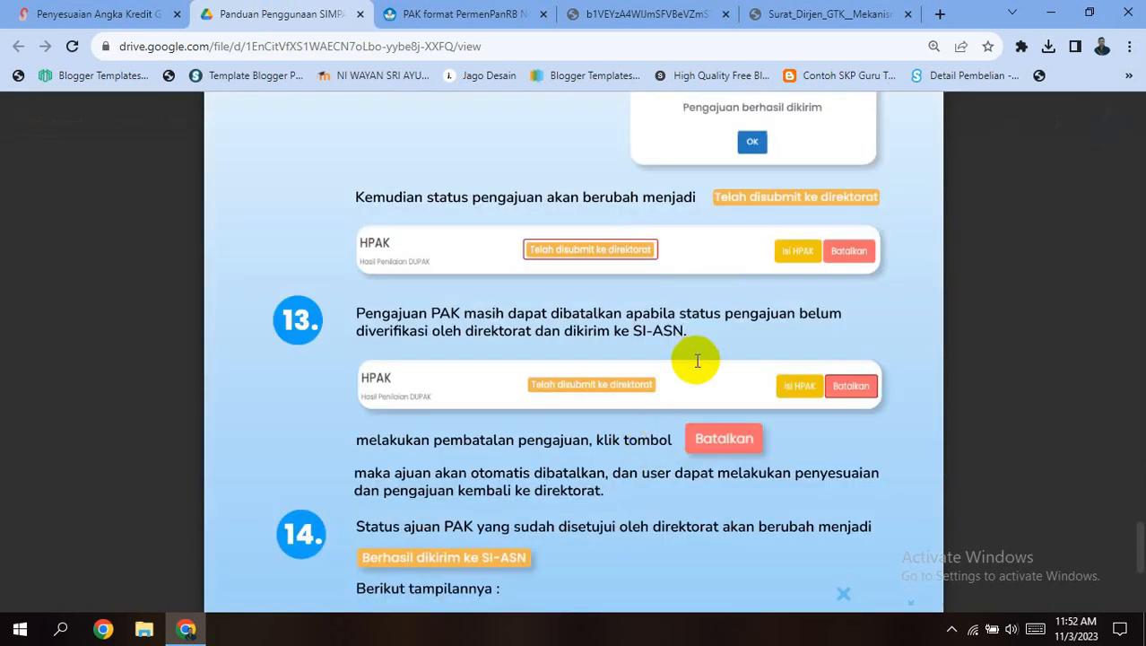
pyautogui.scroll(-1, 698, 361)
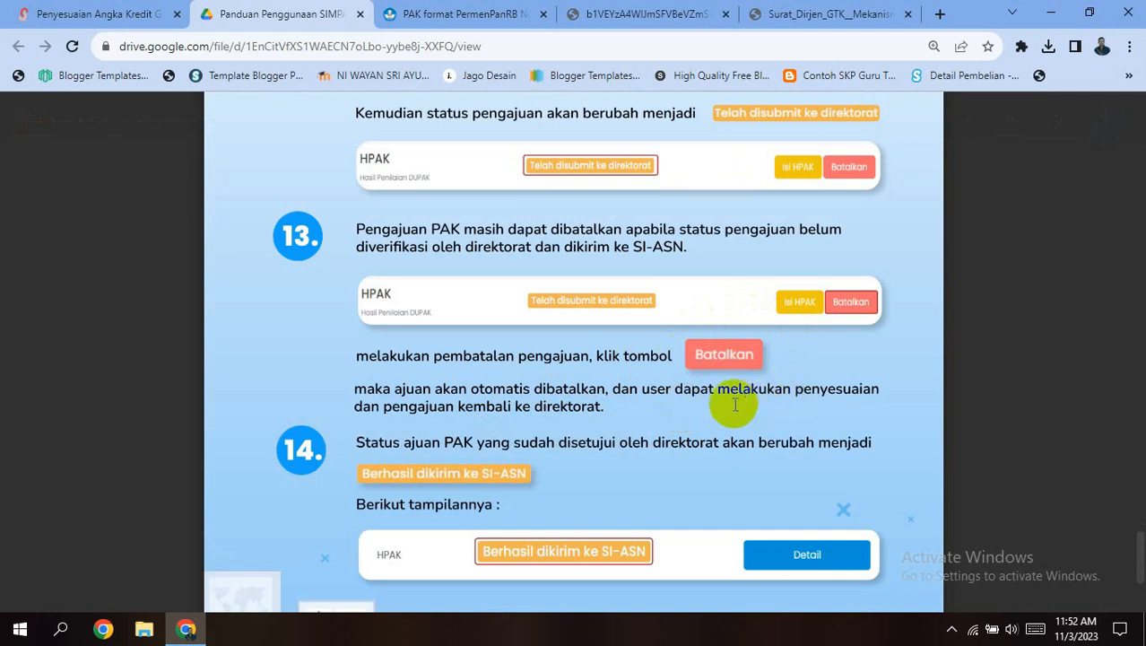
pyautogui.scroll(-1, 682, 403)
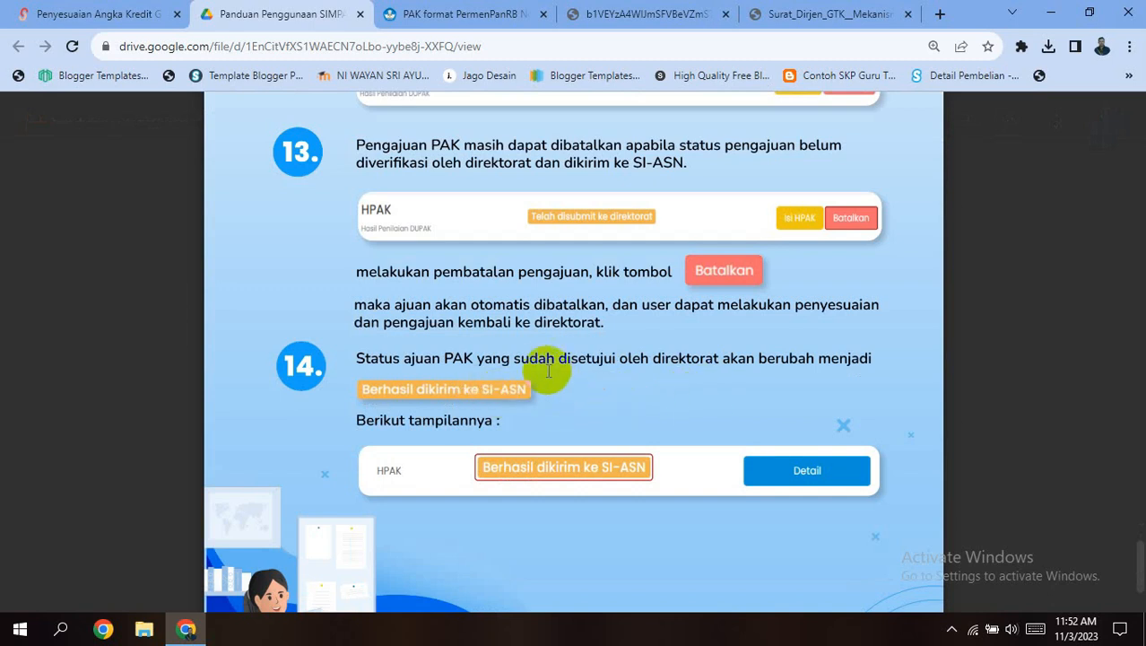
pyautogui.scroll(-2, 529, 391)
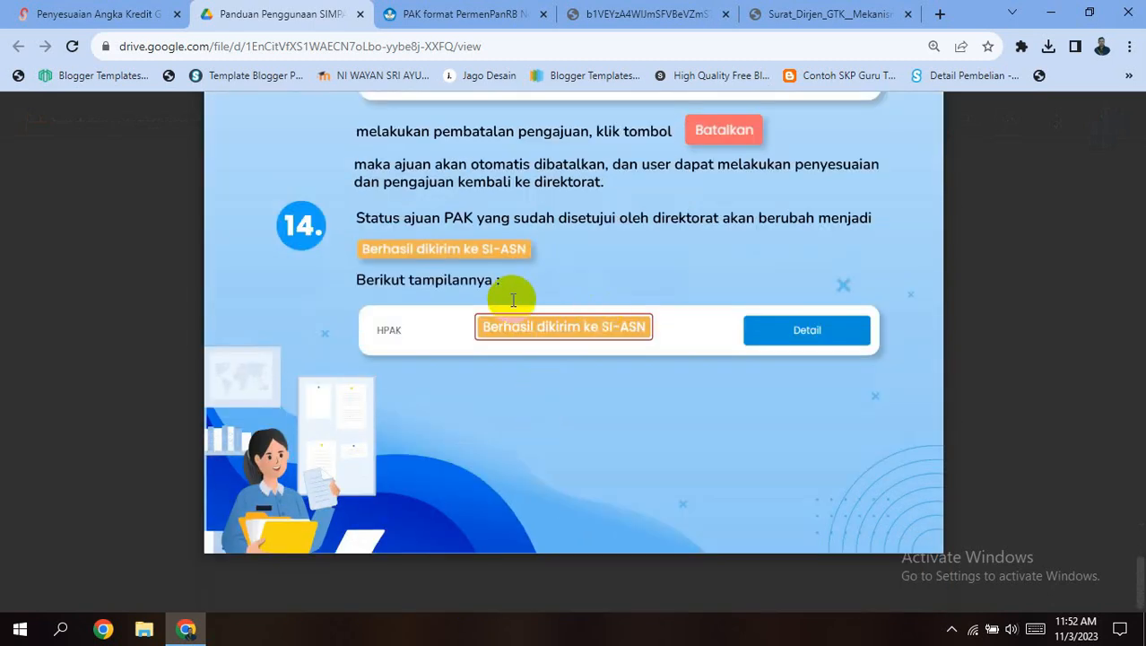